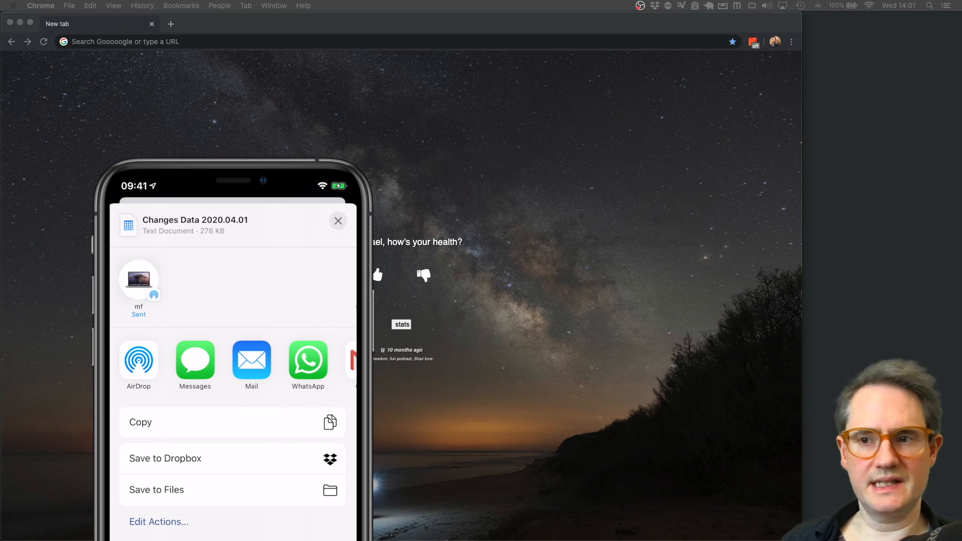
- Create a new blank Google Sheets spreadsheet through the address sheets.new
left_click(69, 133)
type("sheets.new")
key("Return")
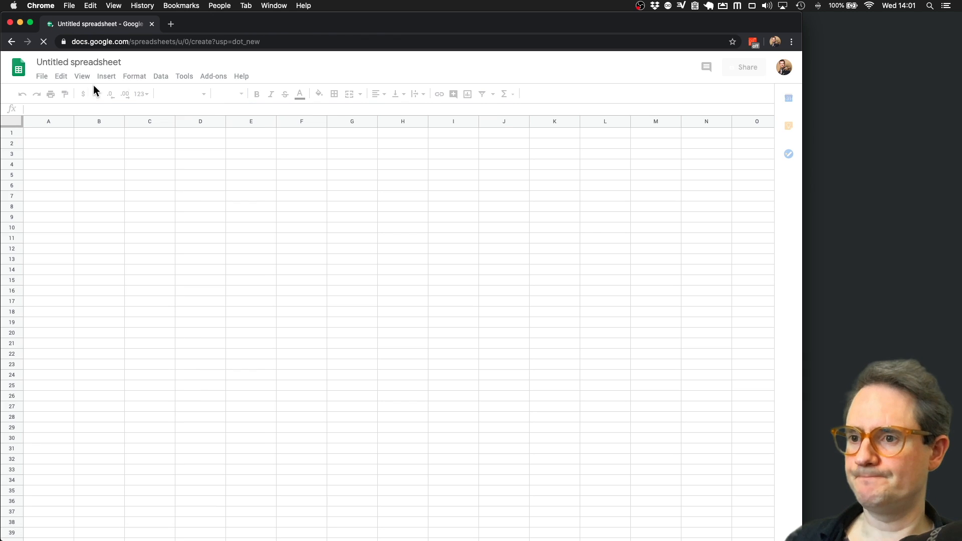
- Import the Changes Data 2020.05.20 file from the computer into the spreadsheet by uploading it
left_click(42, 77)
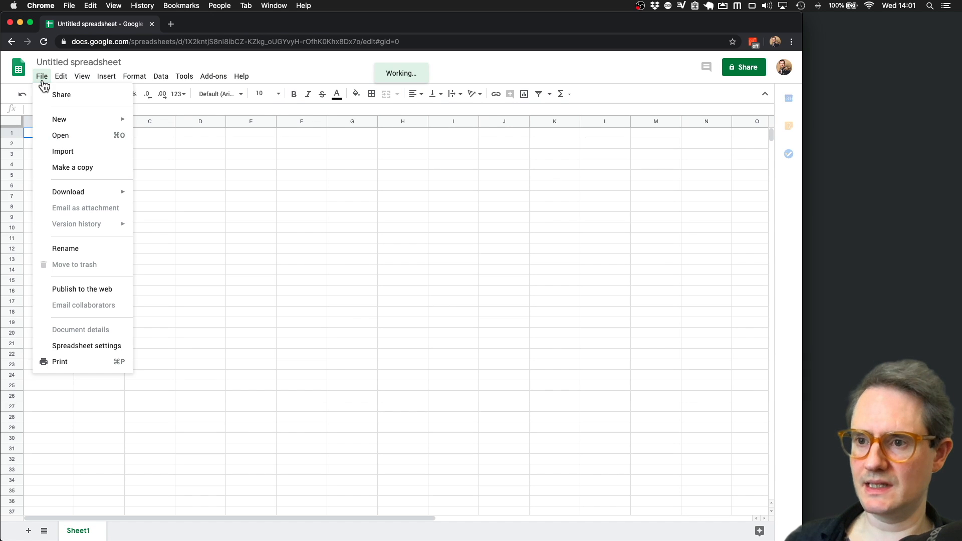
left_click(87, 152)
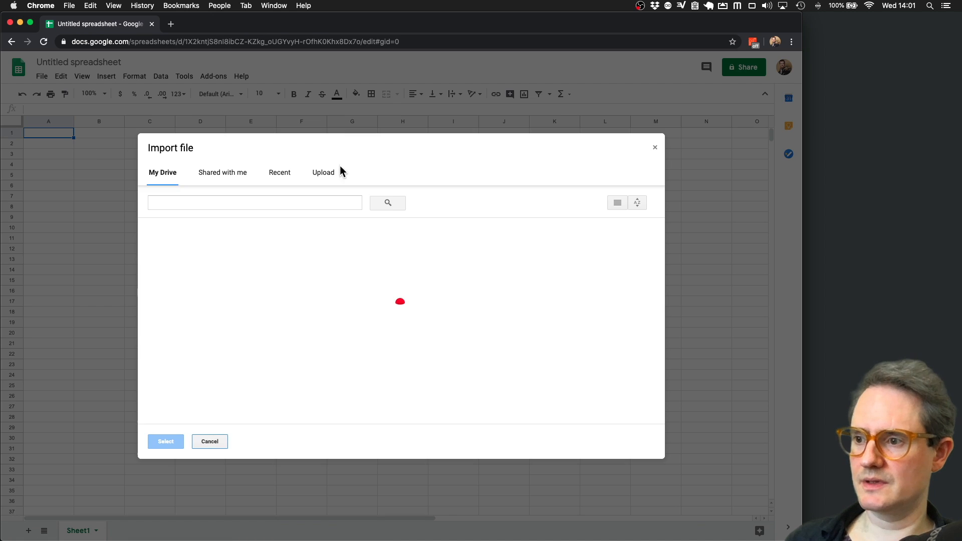
left_click(331, 172)
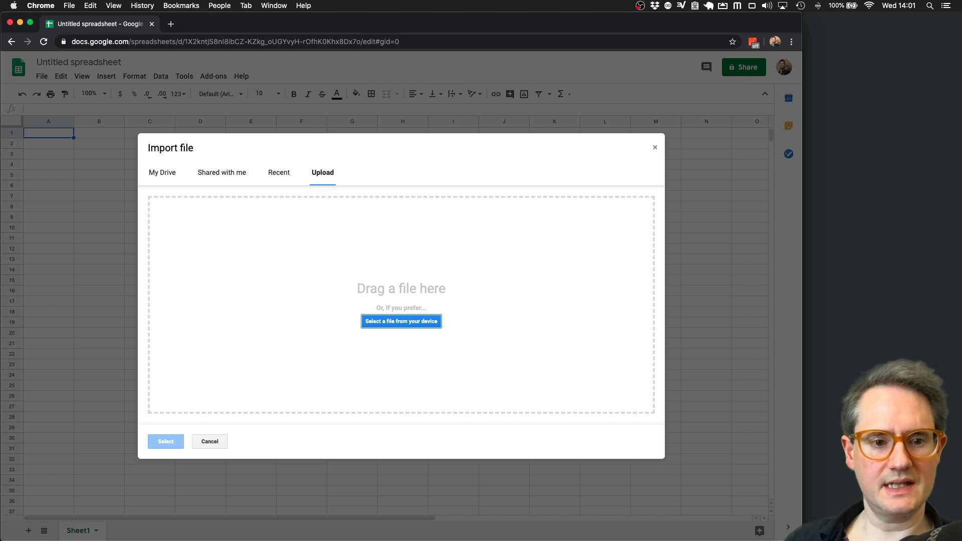
left_click_drag(0, 300, 262, 299)
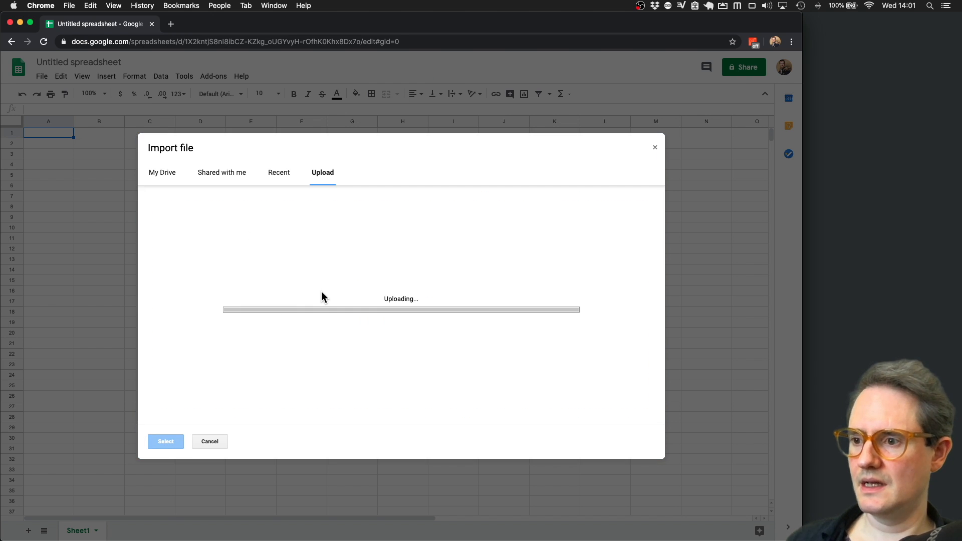
left_click(400, 429)
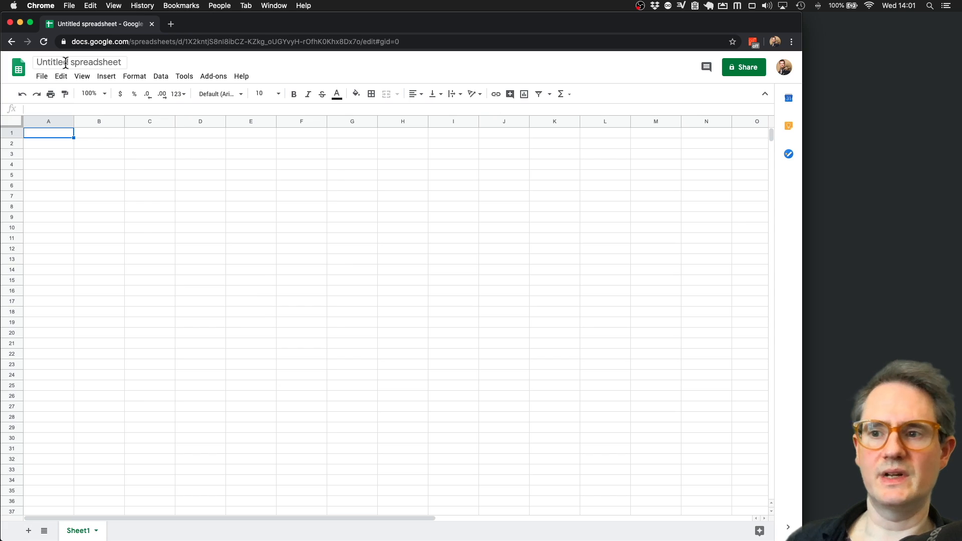
- Rename the spreadsheet "Happiness vs The Pandemic"
left_click(65, 62)
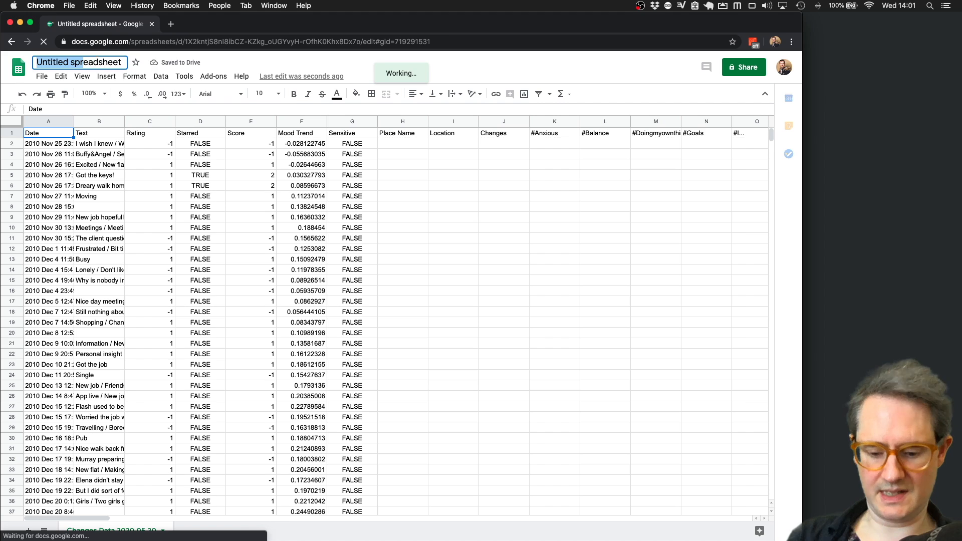
type("Happiness vs")
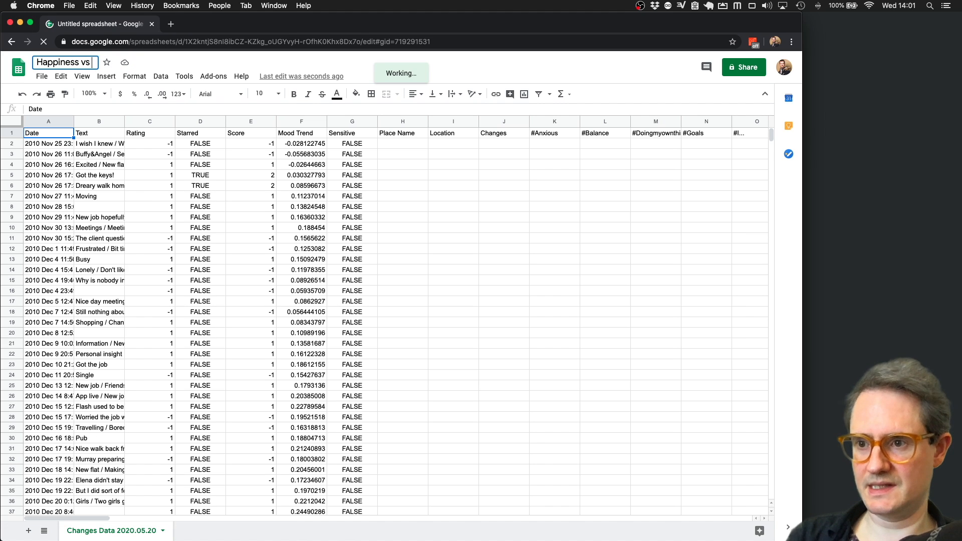
type(" The Pandemic")
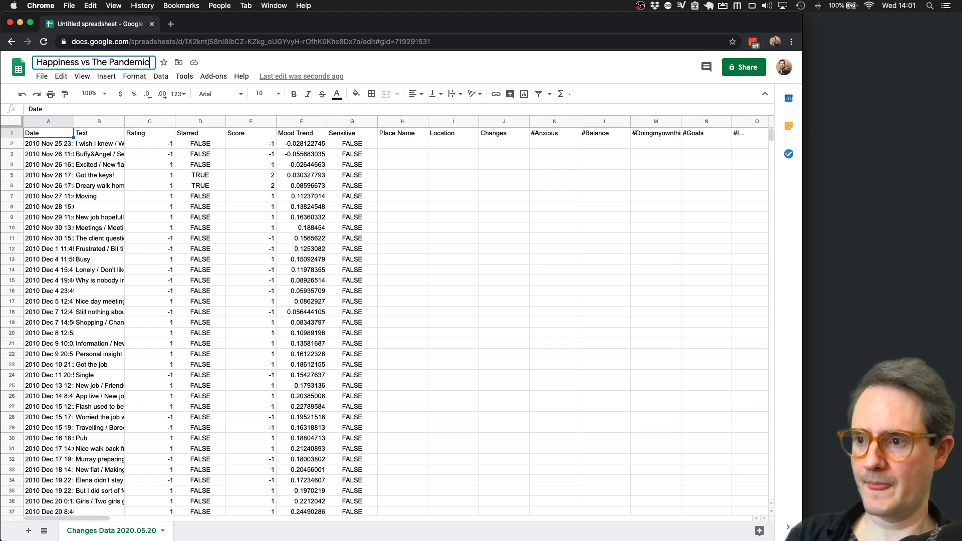
key("Return")
left_click(555, 185)
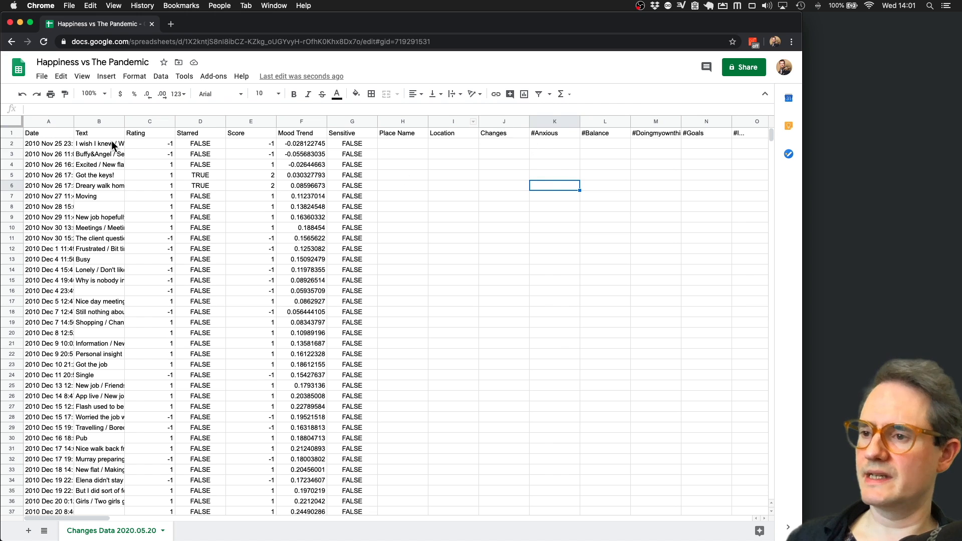
- Insert a scatter chart of the Date and Mood Trend columns
left_click(47, 121)
left_click(295, 121, "super")
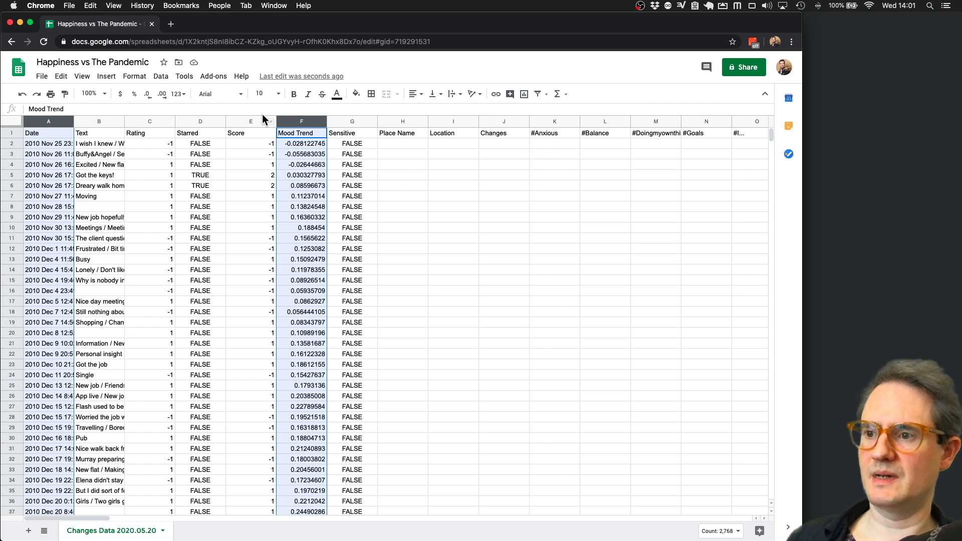
left_click(106, 77)
left_click(134, 132)
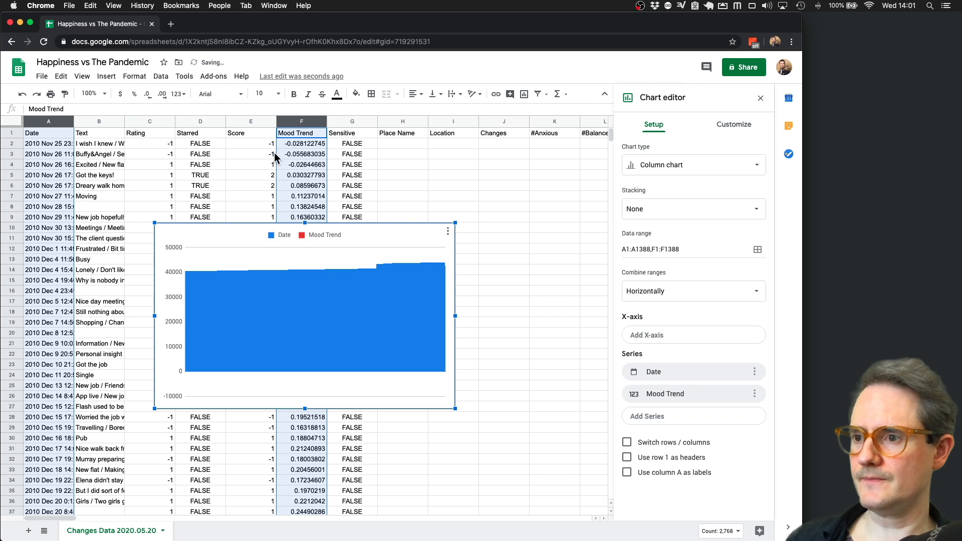
left_click(662, 168)
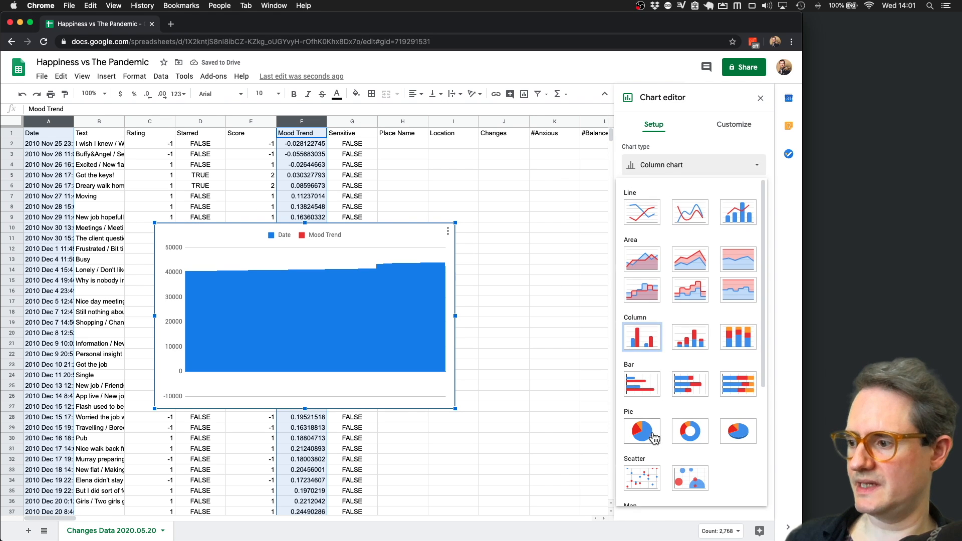
left_click(653, 477)
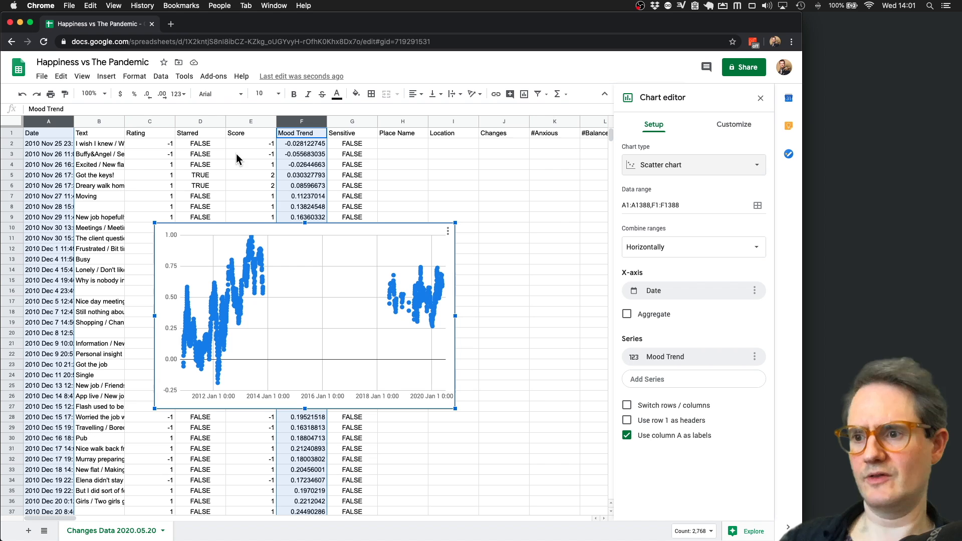
- Examine the event entries at the end of the Date column, up to the Coronavirus row's date
left_click(79, 344)
key("Down")
key("Down")
key("Down")
key("Down")
key("Left")
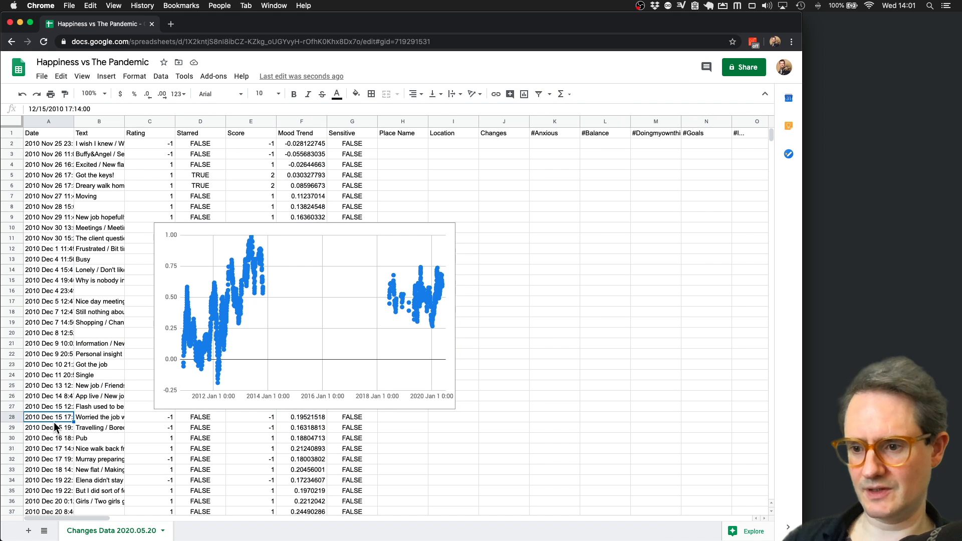
key("super+Down")
key("Up")
key("Up")
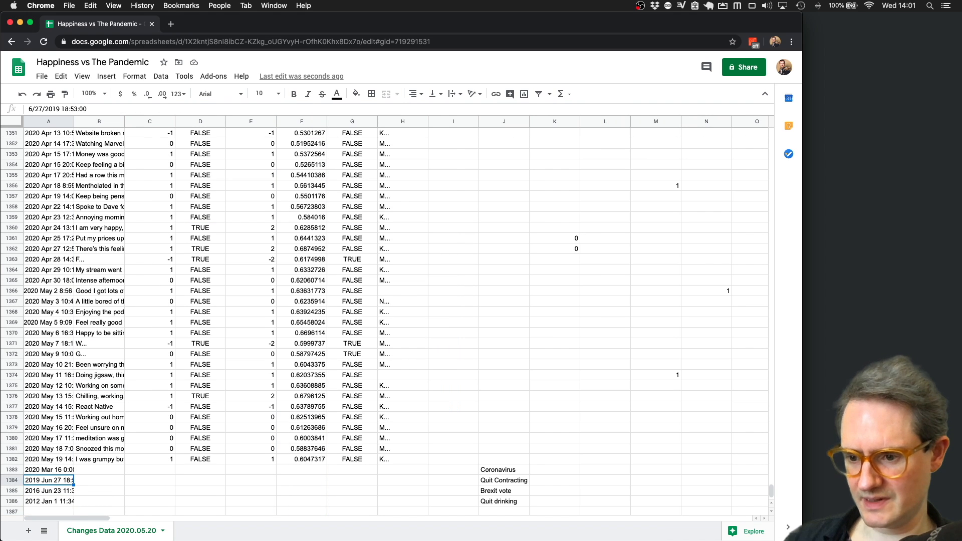
key("Up")
- Search the web in a new tab for "days since 16th march"
key("super+t")
type("day")
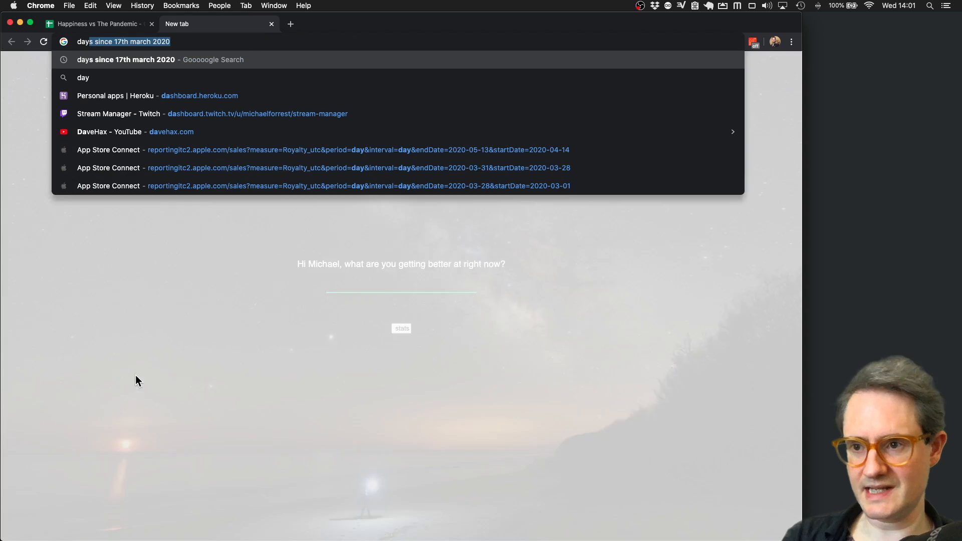
type("s since 16th")
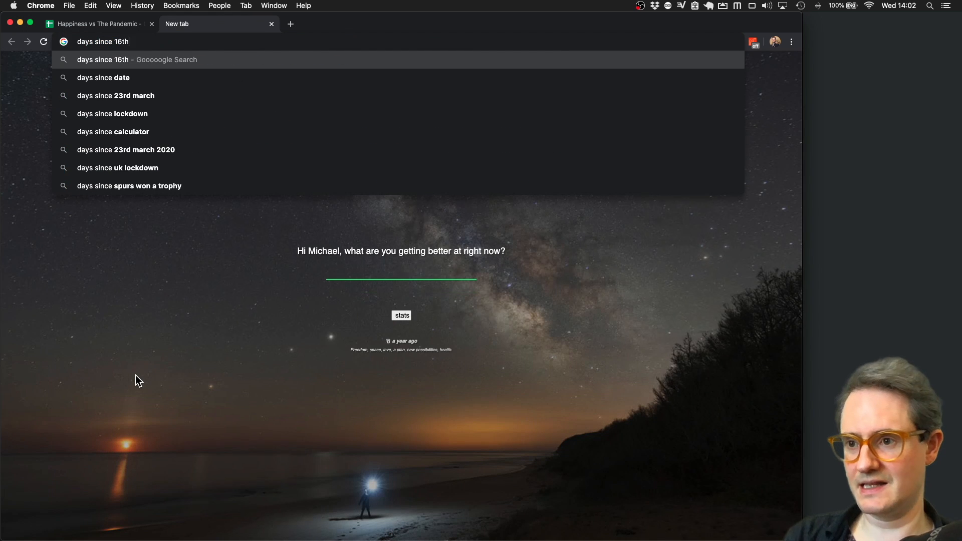
type(" march")
key("Return")
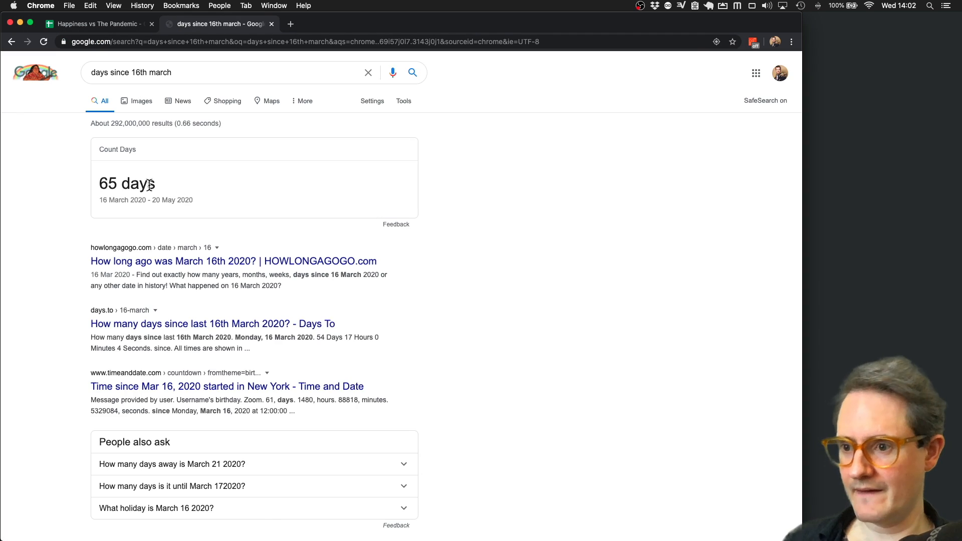
- Search the web for "65 days before 16th march" and check the date in the answer
left_click(187, 73)
key("super+a")
type("65 da")
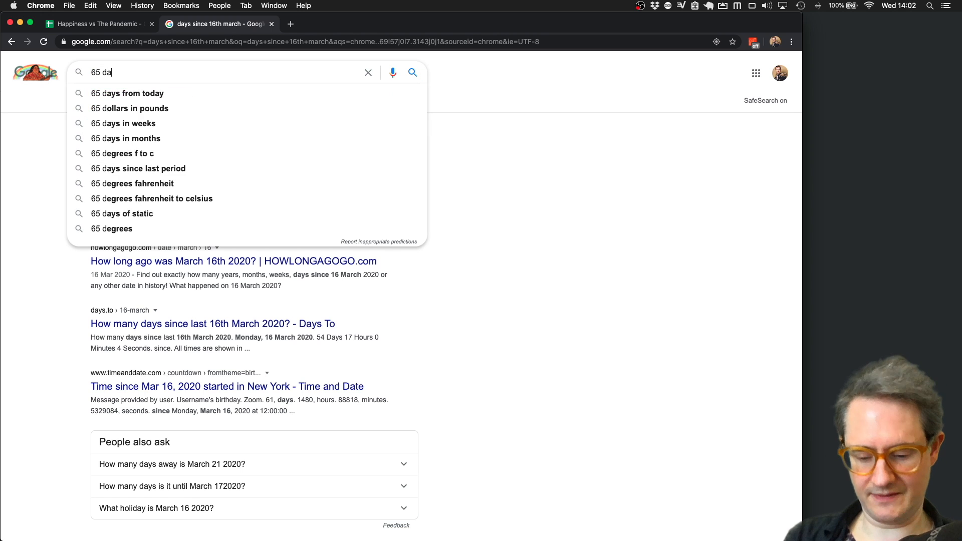
type("ys before 16")
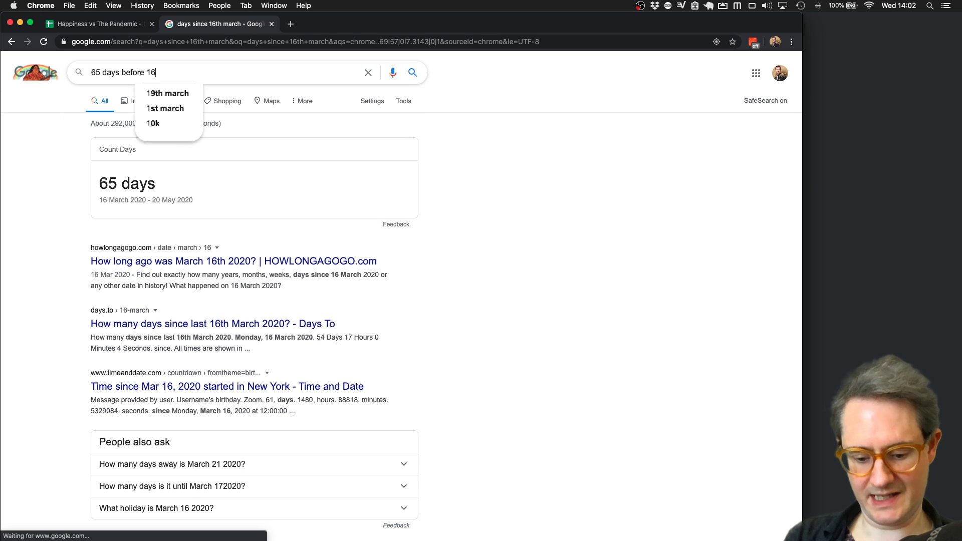
type("th mar")
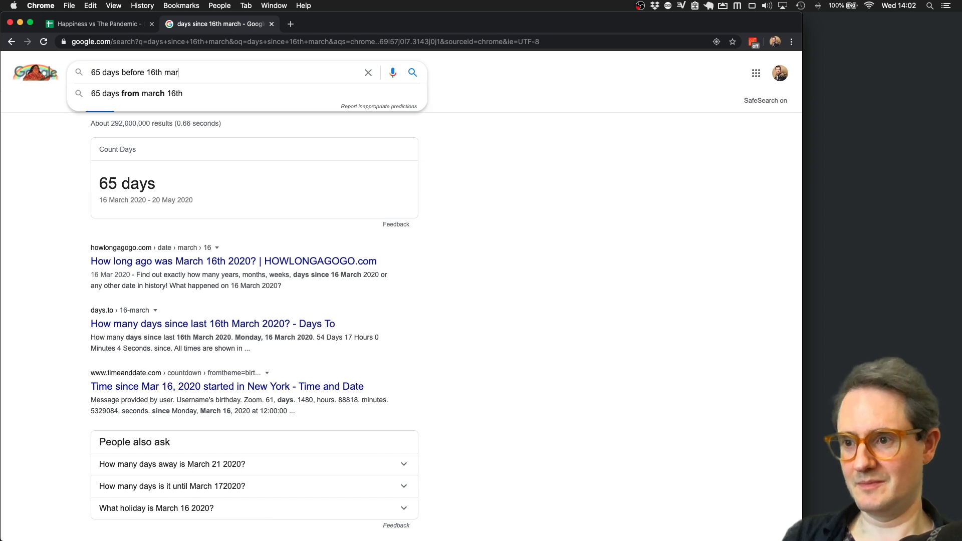
type("ch")
key("Return")
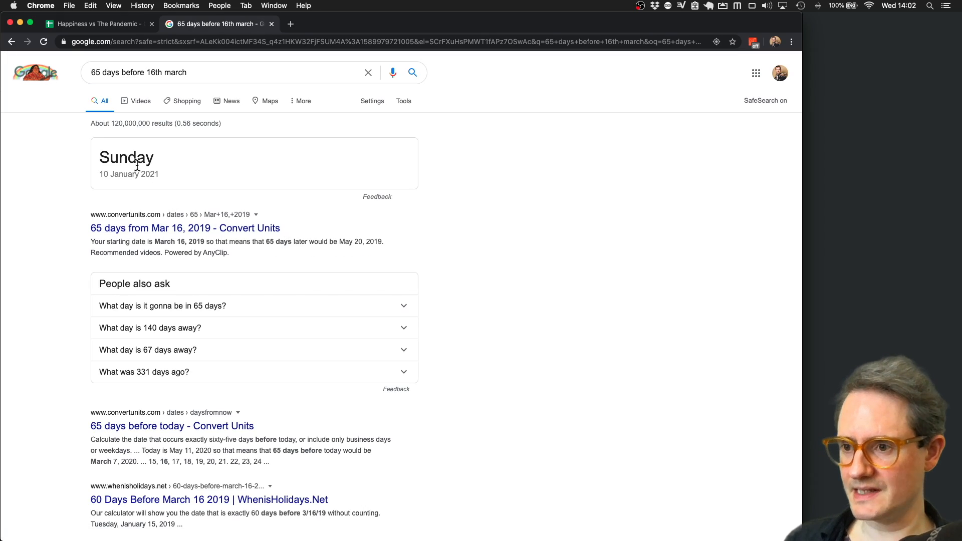
left_click_drag(168, 175, 99, 152)
- Return to the spreadsheet, find the January 2020 entries and widen column A to fit the full dates and times
left_click(105, 24)
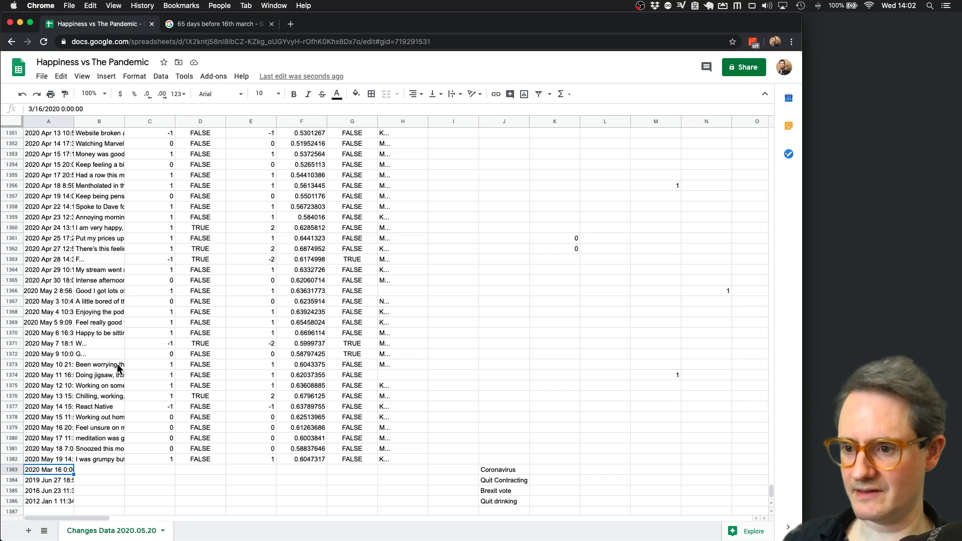
scroll(65, 308, "up", 10)
scroll(71, 300, "up", 5)
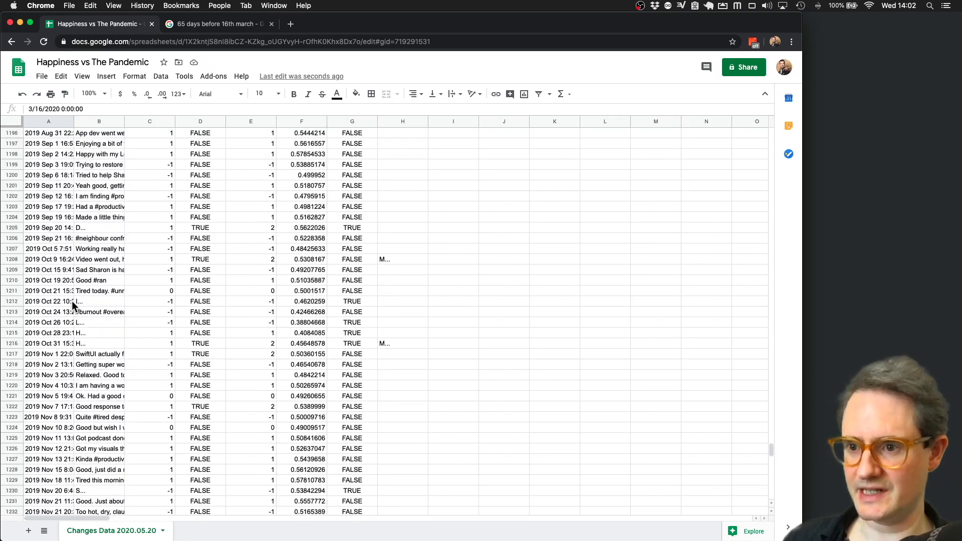
scroll(71, 300, "down", 10)
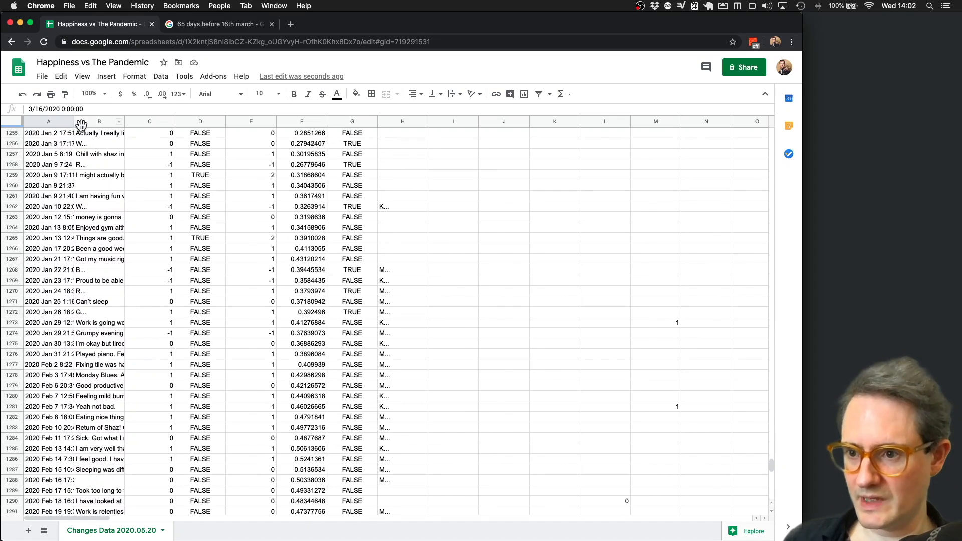
left_click_drag(75, 121, 121, 121)
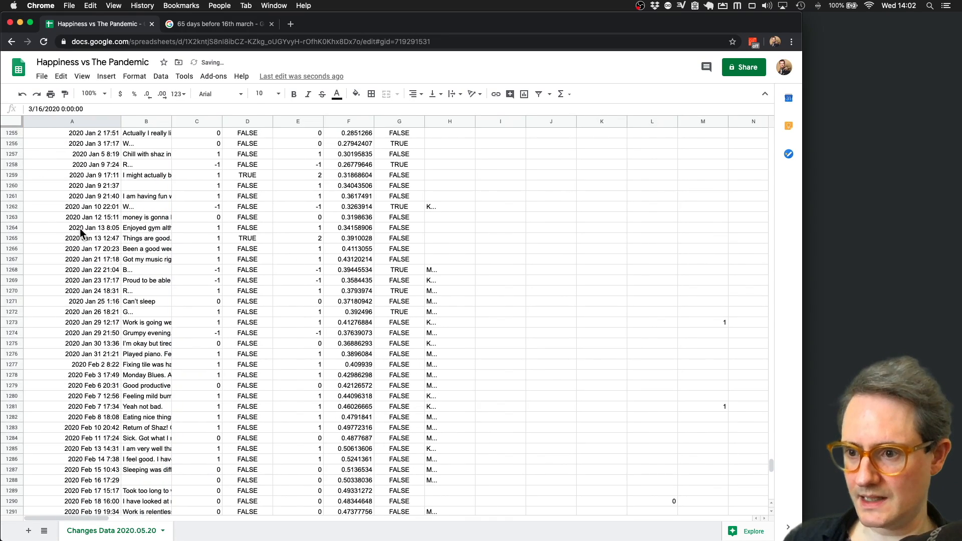
- Delete rows 2 to 1261, removing all entries up to 2020 Jan 9 21:40 below the header
left_click(12, 196)
scroll(15, 201, "up", 20)
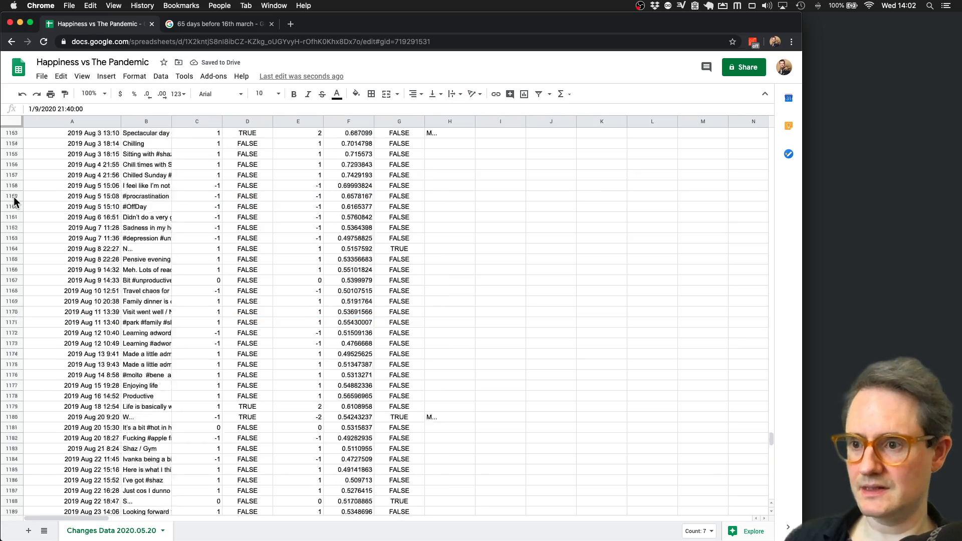
scroll(19, 260, "up", 20)
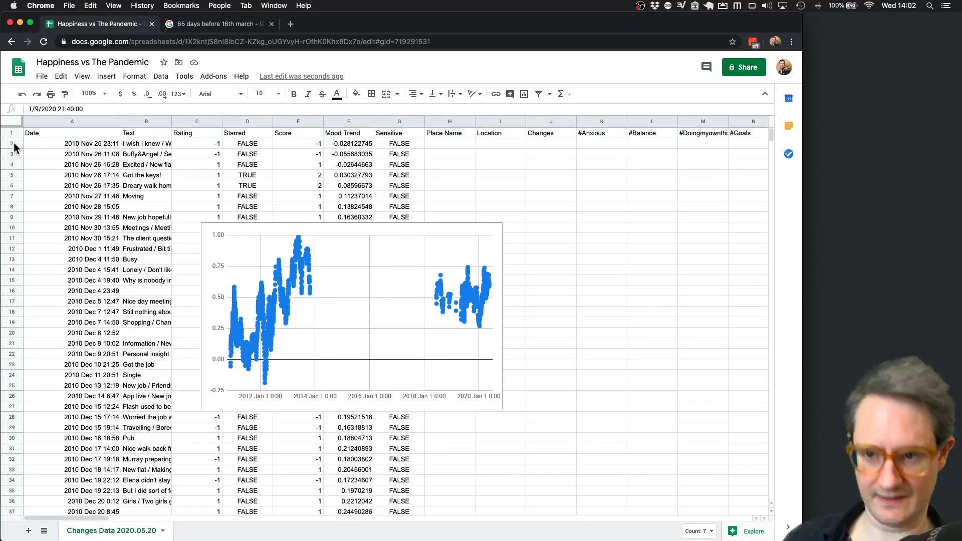
left_click(10, 149, "shift")
right_click(10, 148)
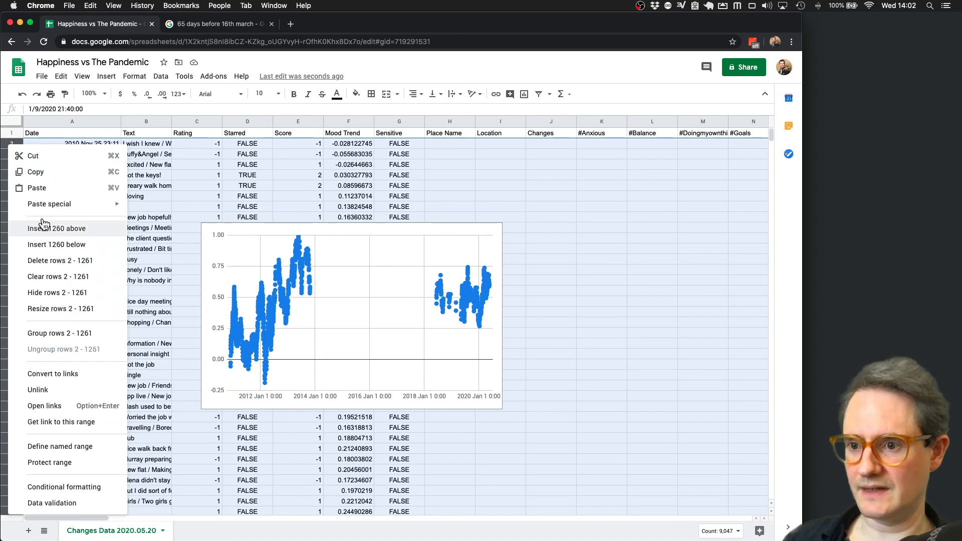
left_click(59, 261)
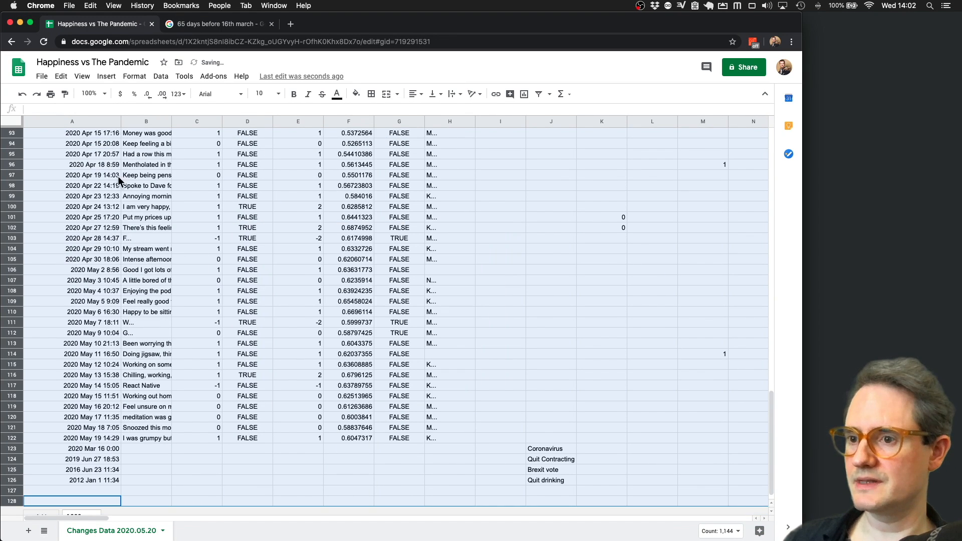
- Delete rows 124 to 128, covering the Quit Contracting, Brexit vote and Quit drinking events and the blank rows below
left_click(68, 220)
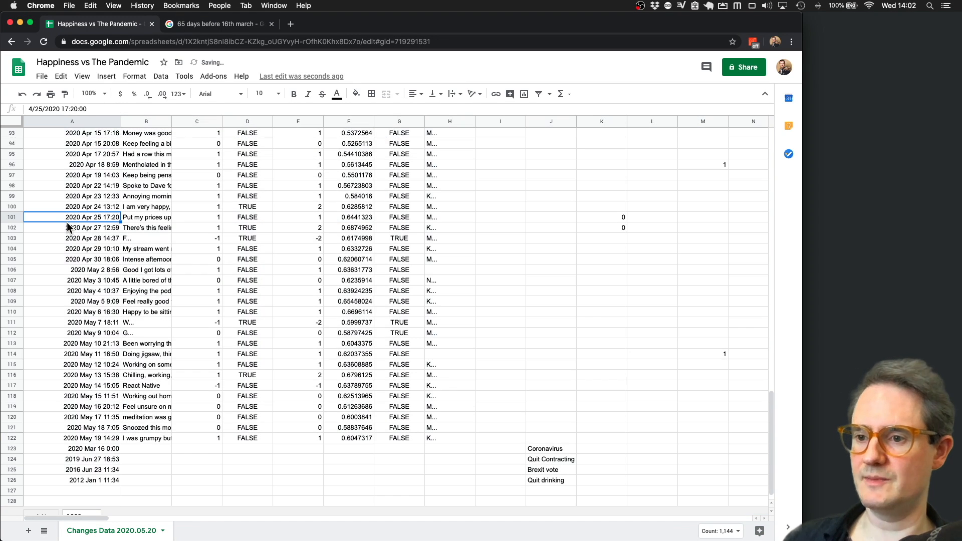
left_click(12, 469)
left_click(12, 459)
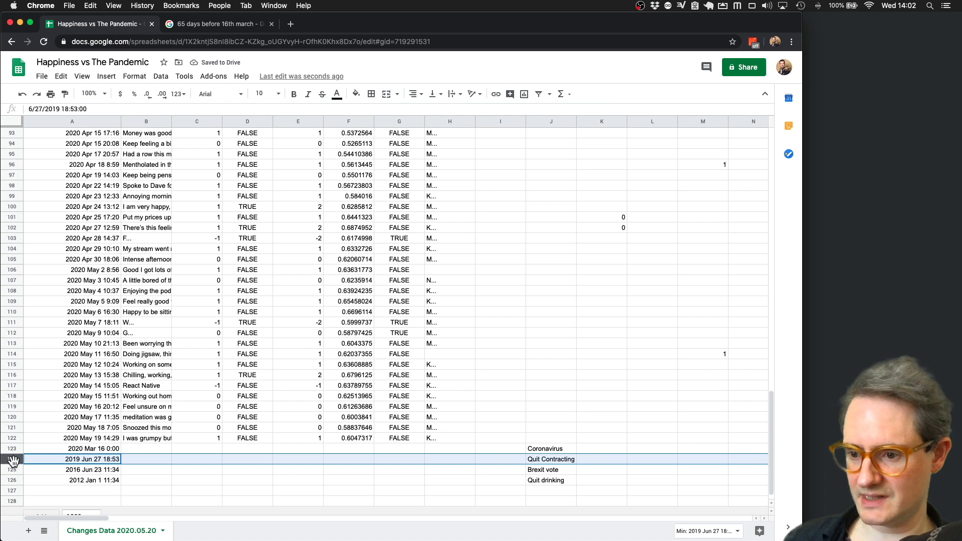
left_click(11, 501, "shift")
right_click(39, 481)
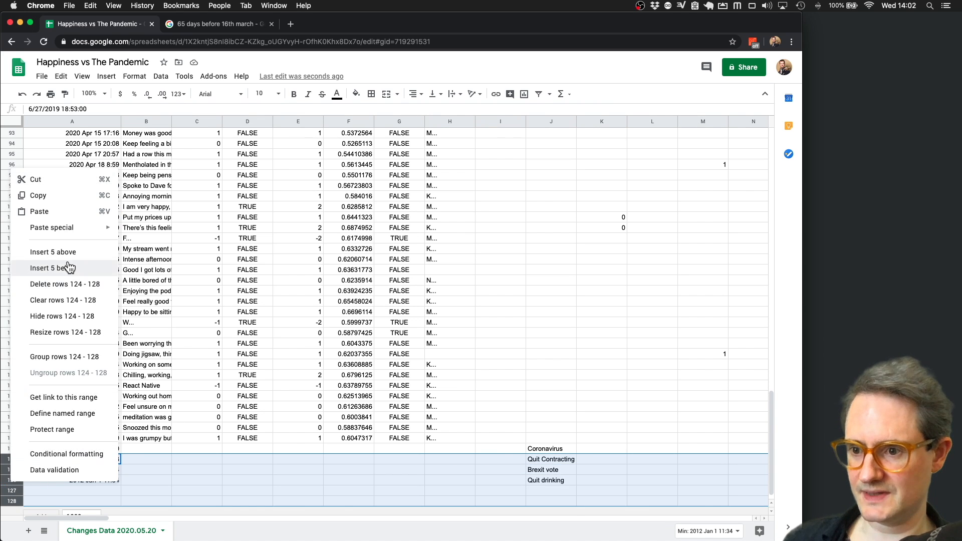
left_click(65, 284)
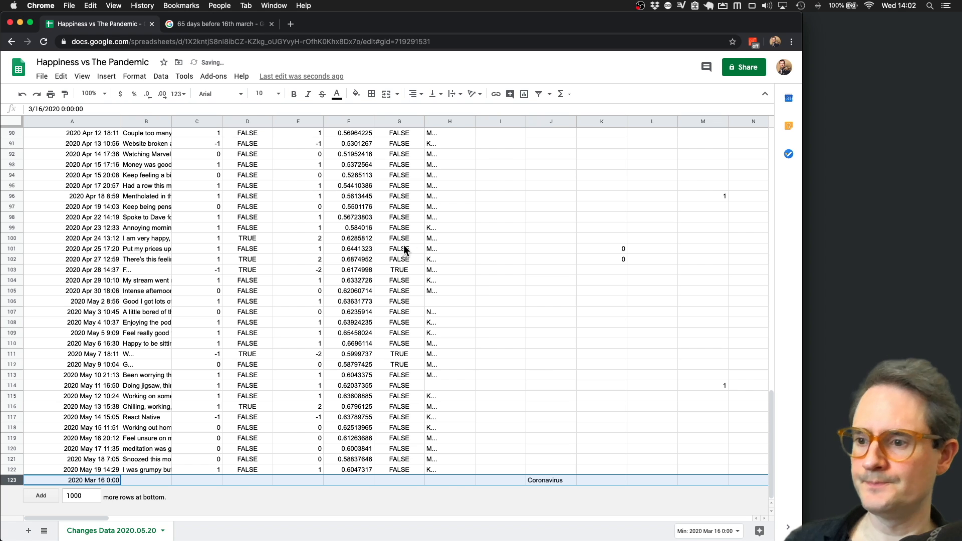
- Freeze the header row at the top of the sheet
left_click(161, 373)
scroll(160, 371, "up", 20)
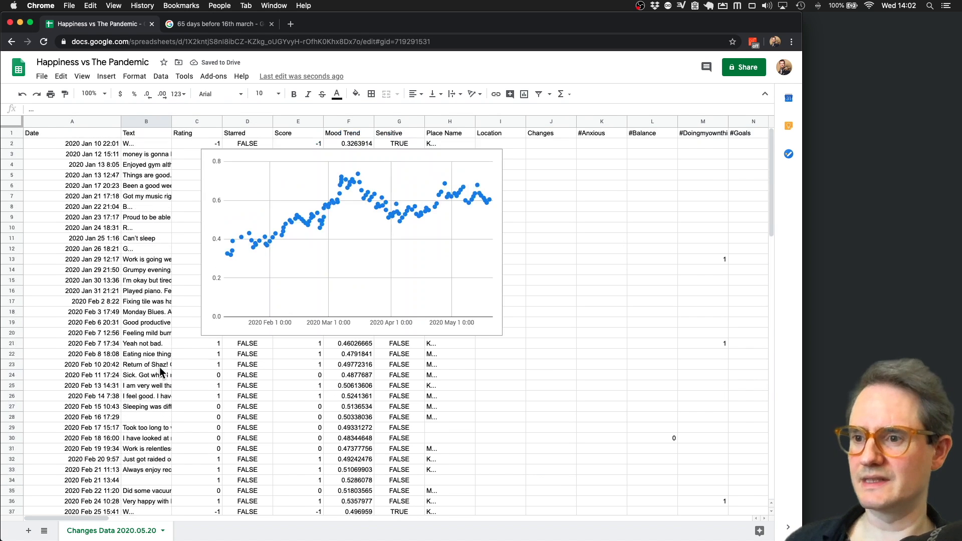
left_click(37, 134)
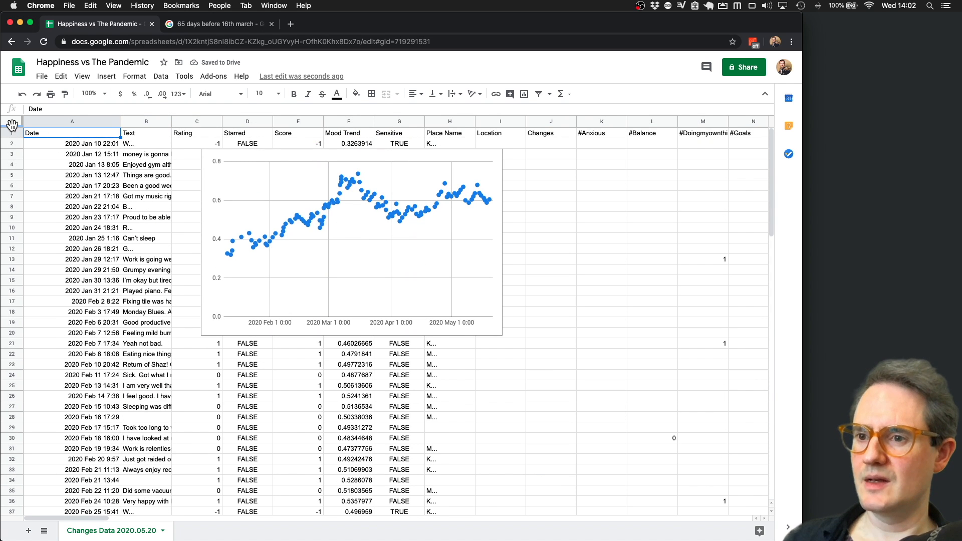
left_click_drag(12, 125, 12, 140)
left_click(602, 314)
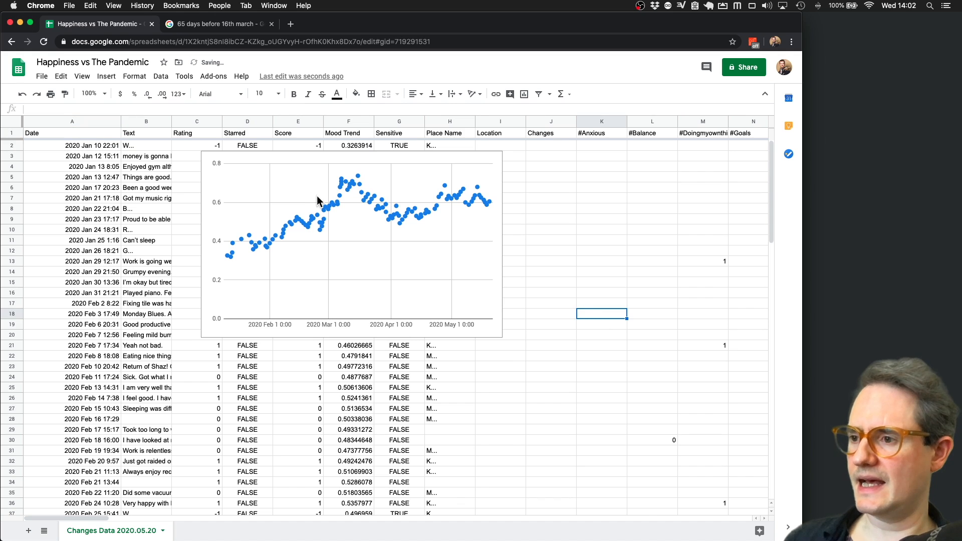
- Rename the Changes header in column J to "Changes Label"
left_click(424, 247)
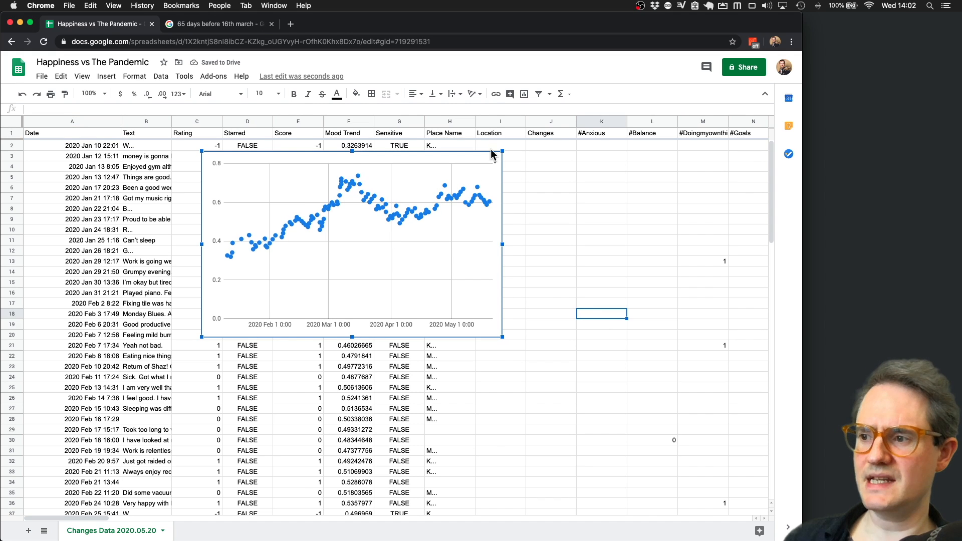
left_click(551, 122)
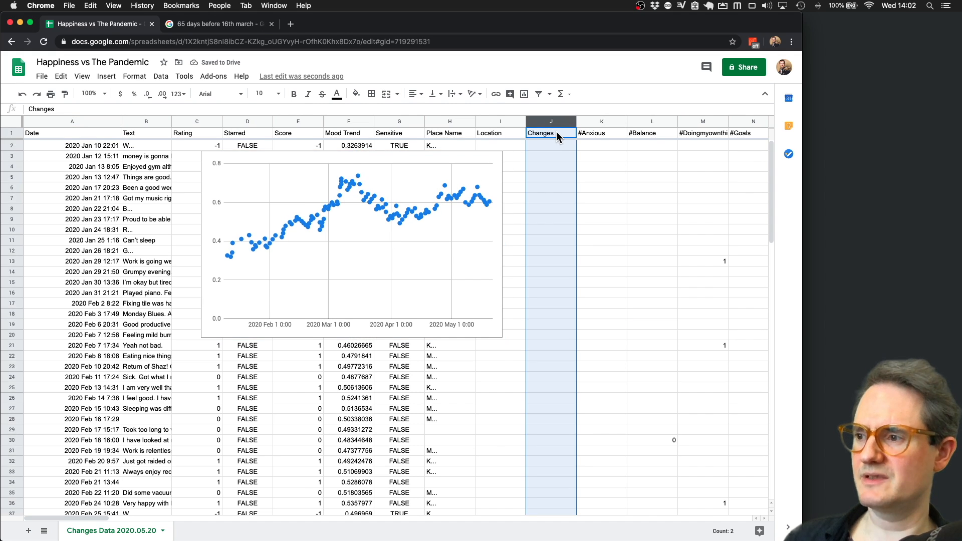
double_click(556, 132)
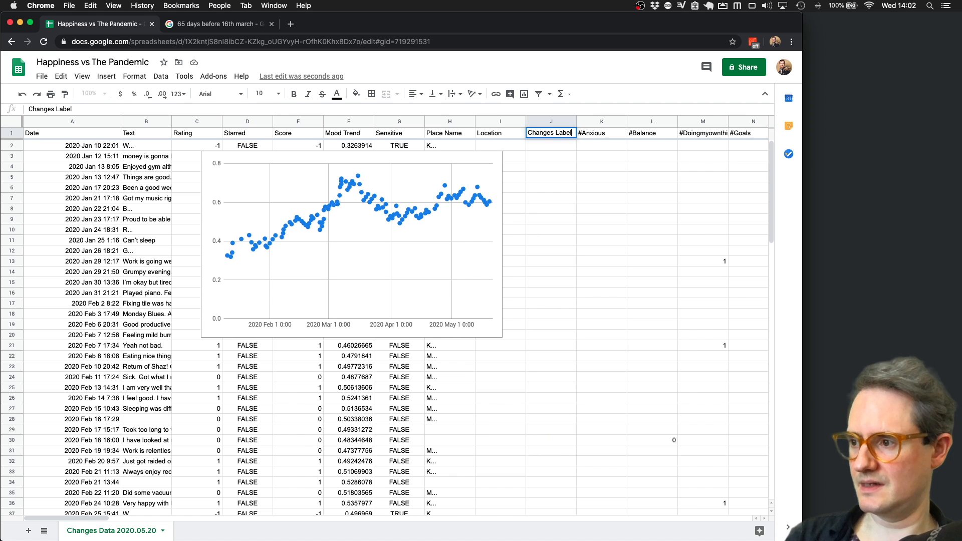
key("Return")
- Insert a column directly after Changes Label and give it the header "Changes"
right_click(551, 122)
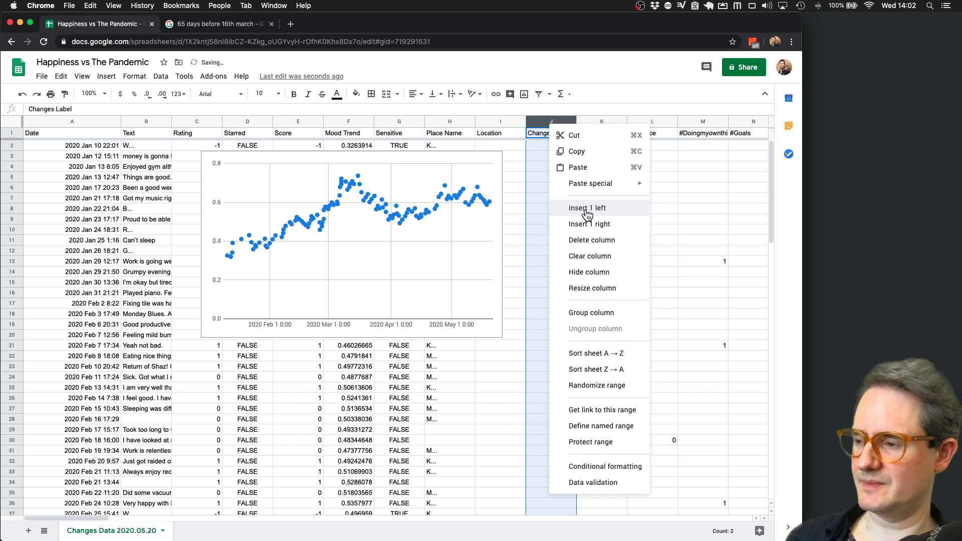
left_click(565, 223)
left_click(591, 130)
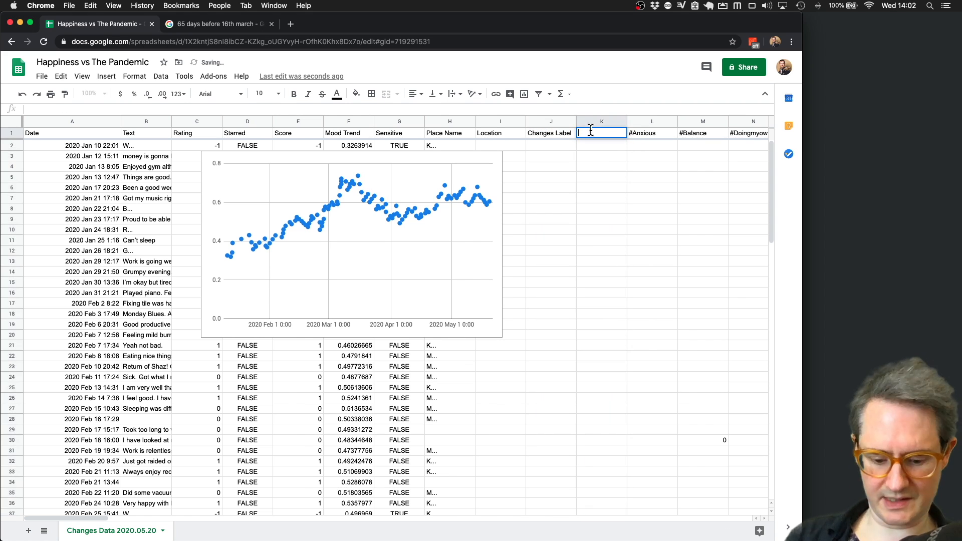
type("Changes")
key("Return")
- Enter 0.8 in the new Changes column for the Coronavirus entry in row 123
left_click(564, 133)
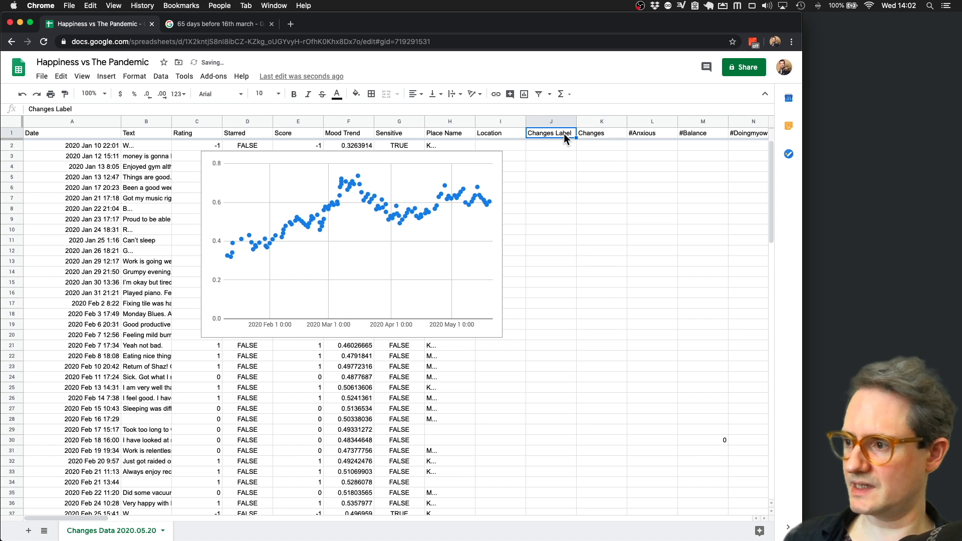
key("super+Down")
left_click(608, 506)
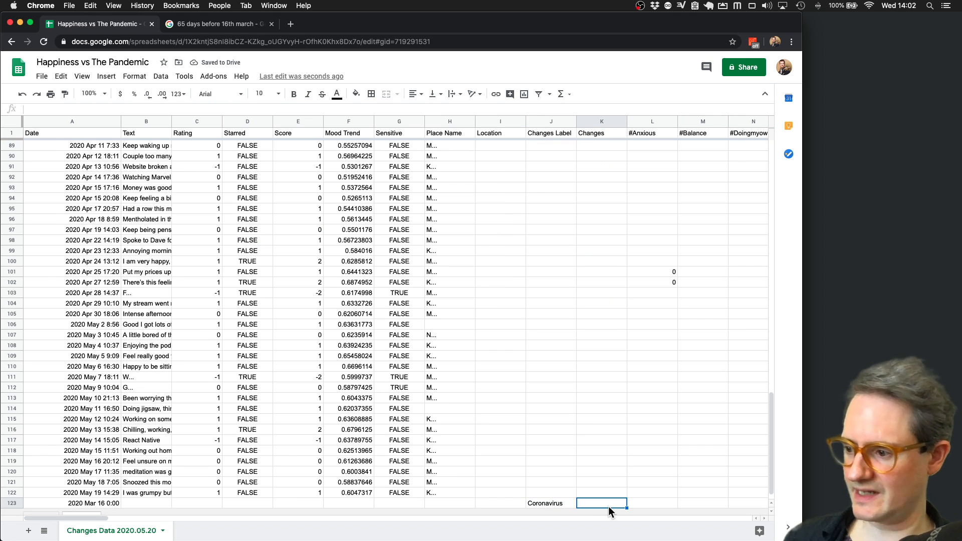
type("0.8")
key("Return")
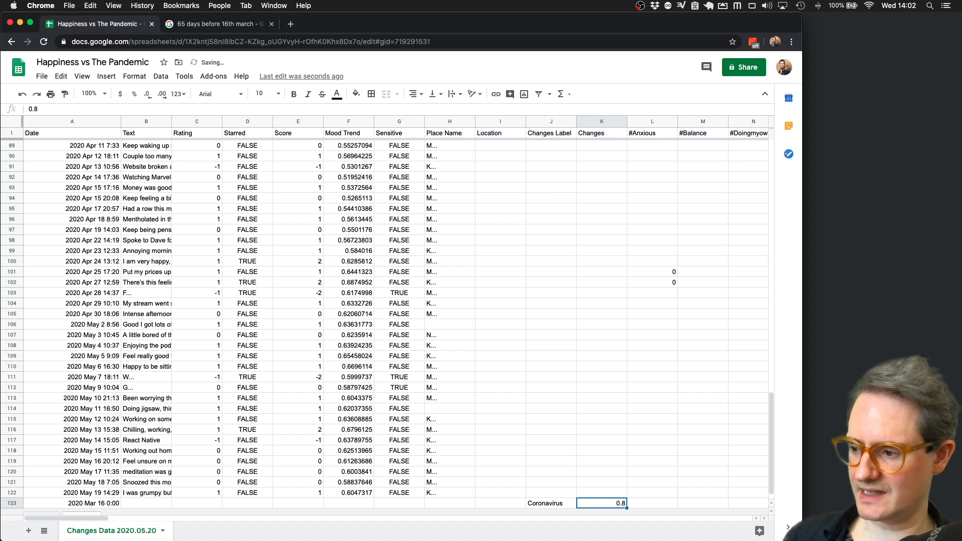
- Extend the scatter chart's data range with columns J:K and add Changes as a second series
key("super+Up")
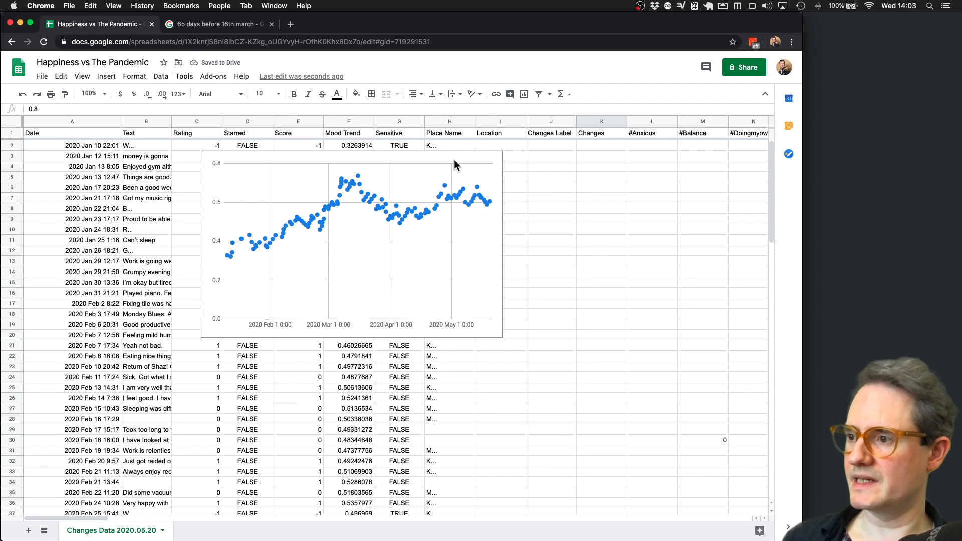
left_click(476, 159)
left_click(495, 159)
left_click(443, 174)
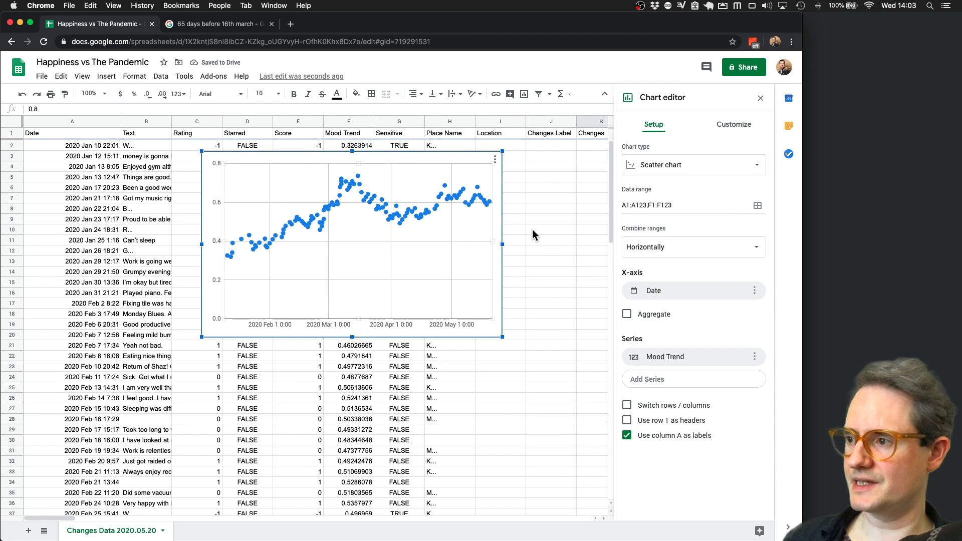
left_click(758, 206)
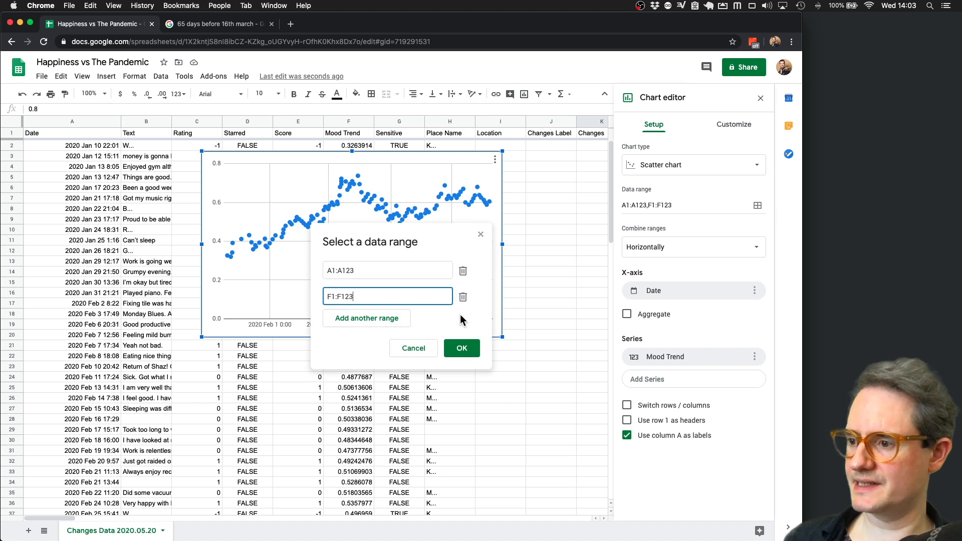
left_click(370, 319)
left_click_drag(551, 121, 596, 122)
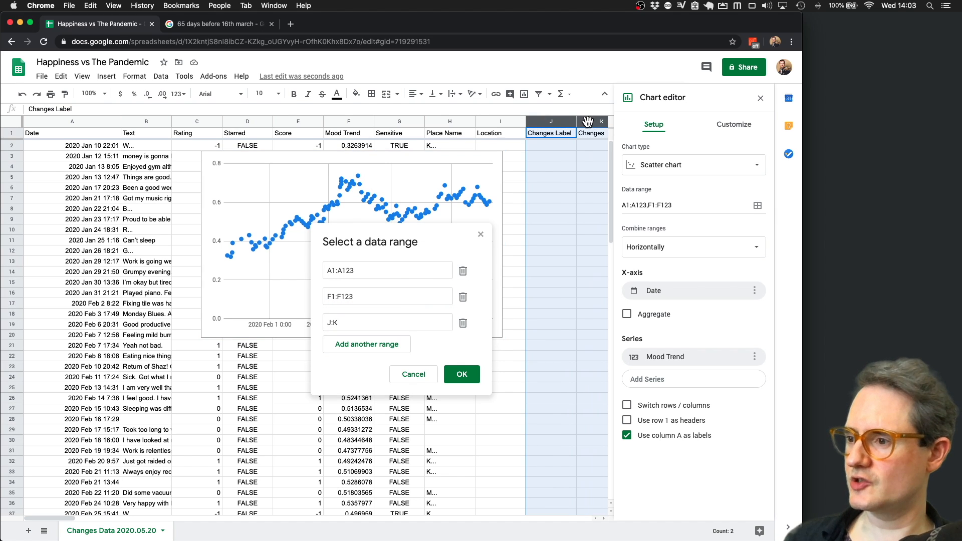
left_click(461, 374)
left_click(672, 379)
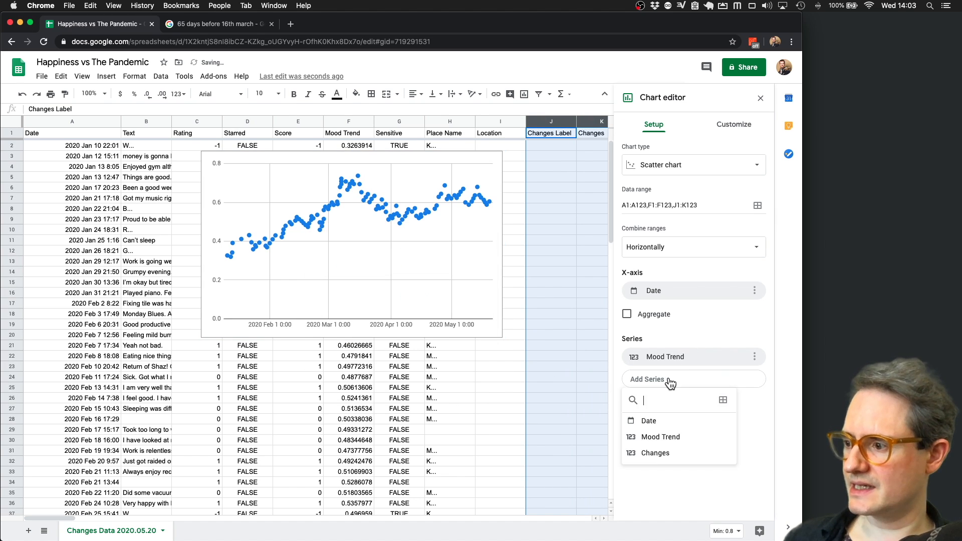
left_click(652, 451)
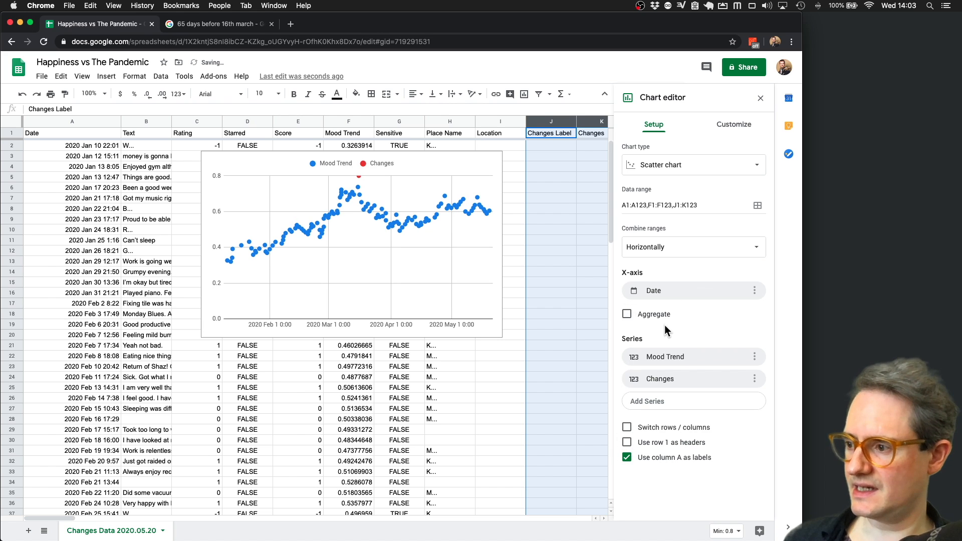
- Set the maximum of the chart's vertical axis to 1
left_click(736, 124)
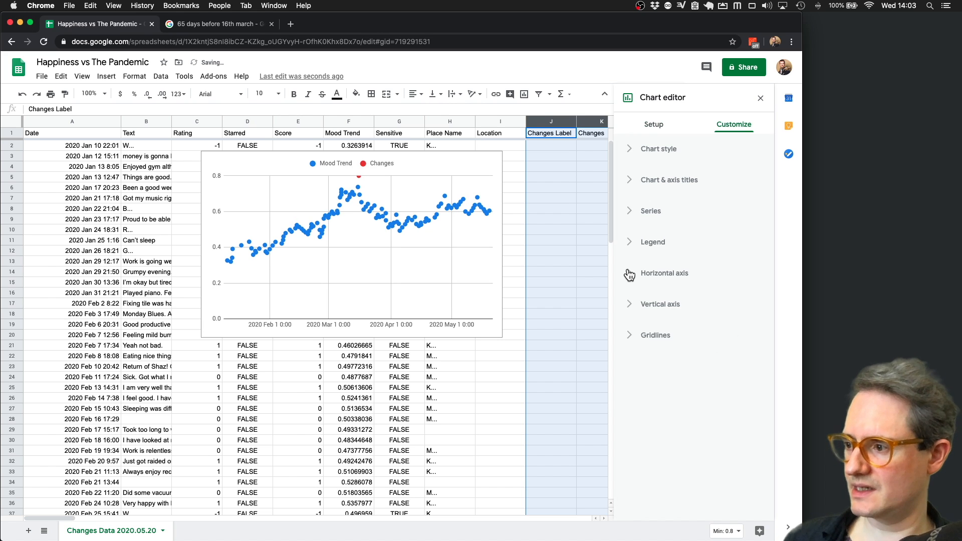
left_click(631, 306)
left_click(726, 437)
type("1")
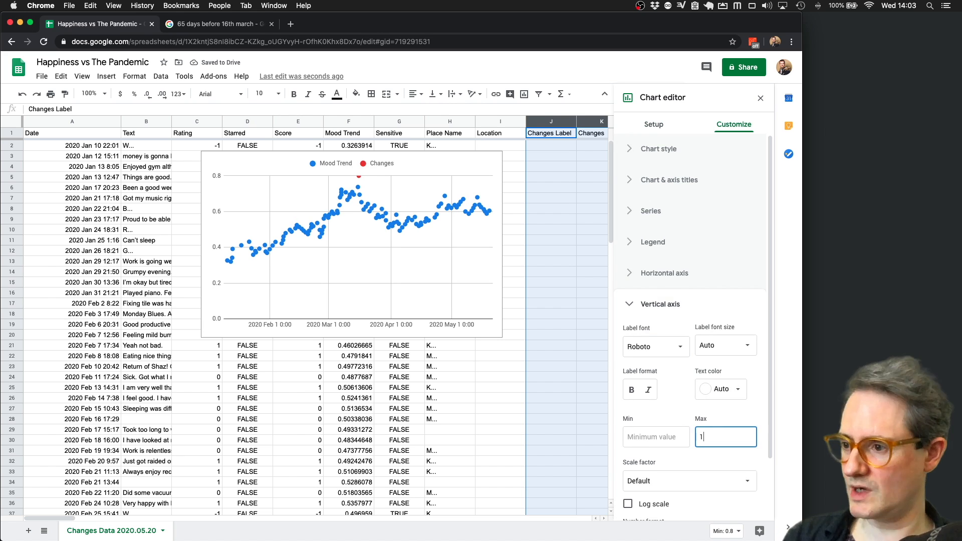
- Add labels to the chart's Changes series, taking them from the Changes Label column, and close the chart editor
left_click(654, 125)
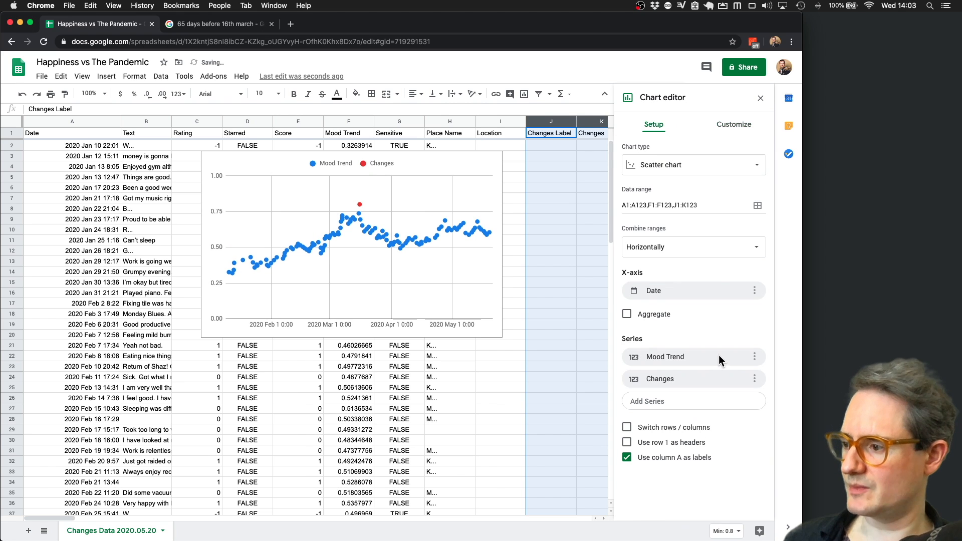
left_click(754, 379)
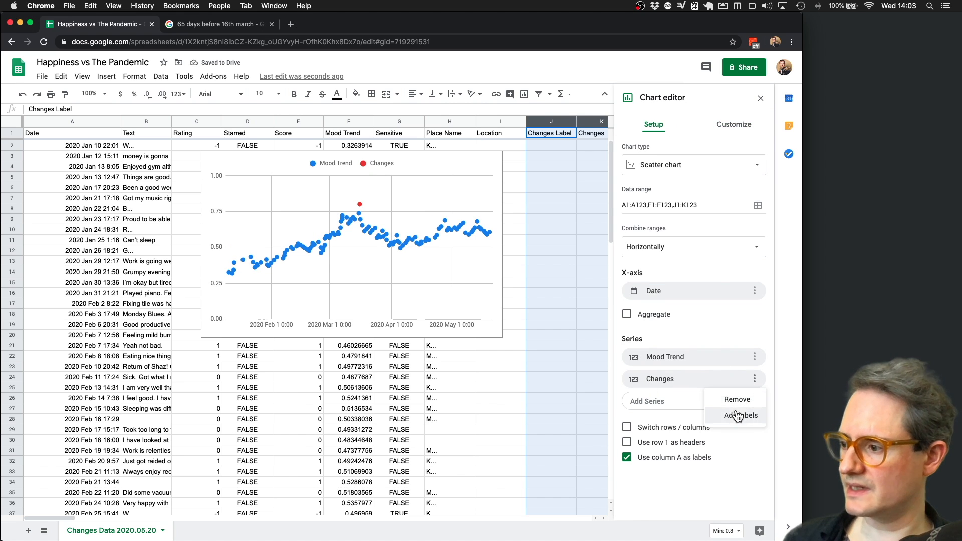
left_click(743, 415)
left_click(693, 411)
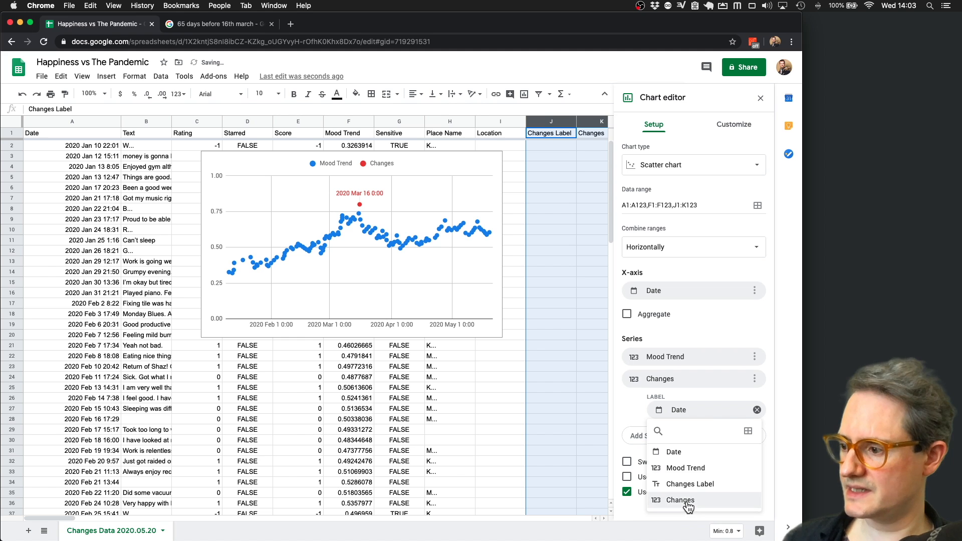
left_click(687, 483)
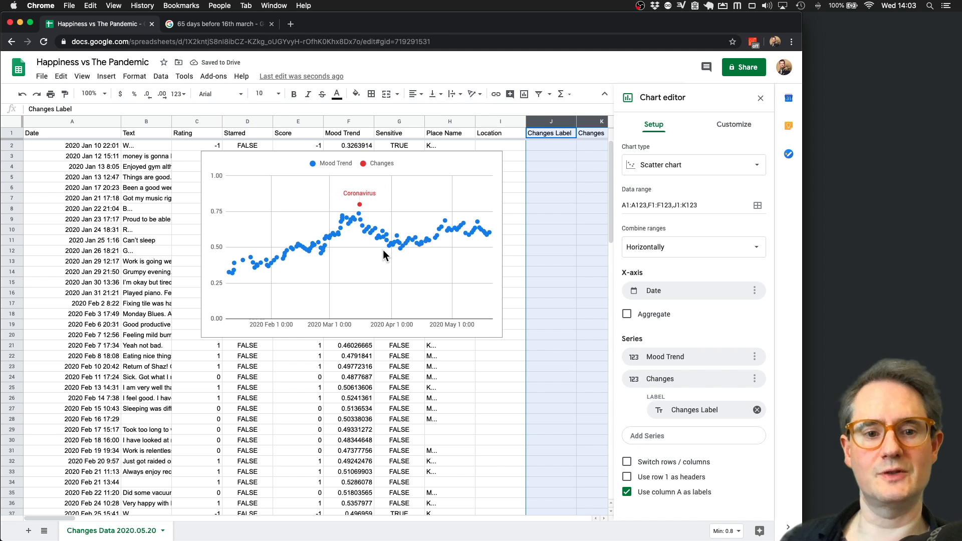
left_click(760, 98)
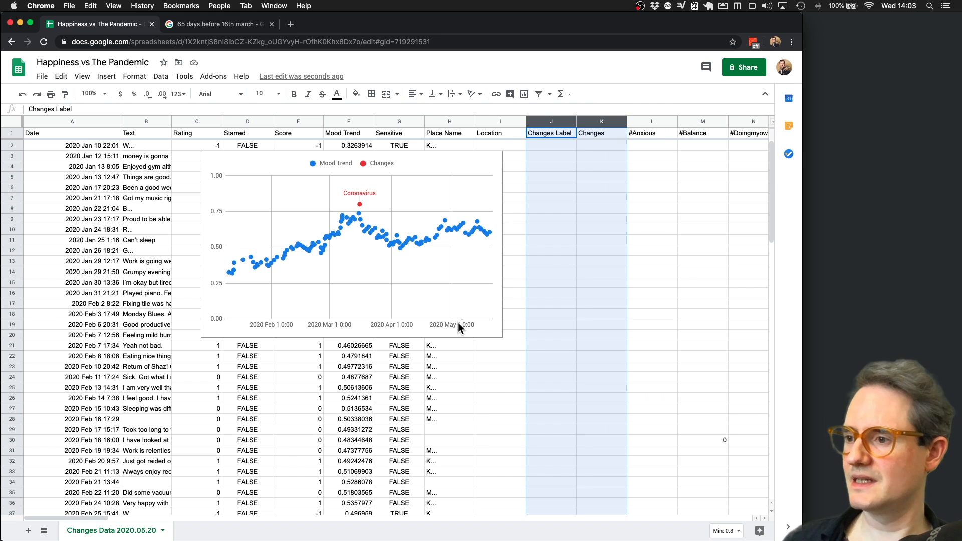
- Move the chart over columns H to N, clear of the Mood Trend values
left_click_drag(452, 170, 536, 194)
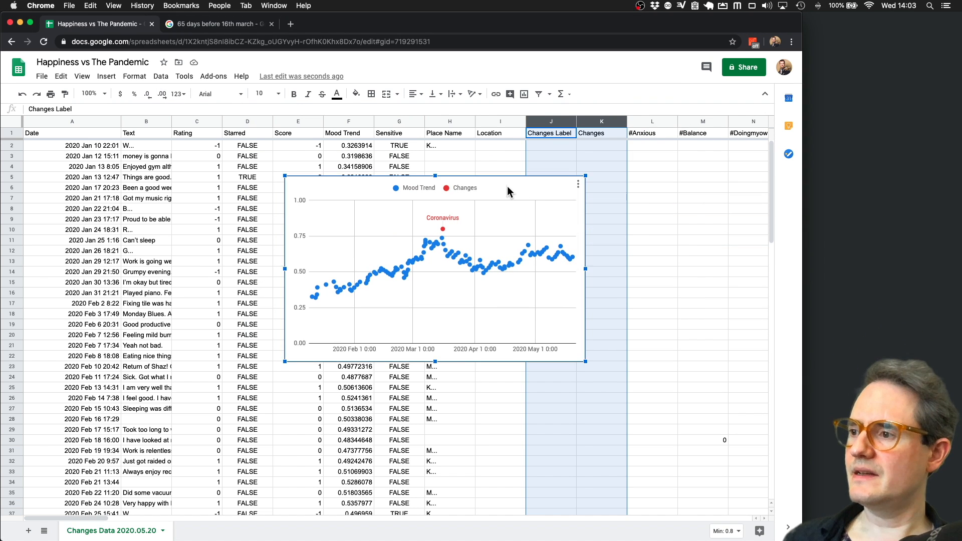
left_click_drag(506, 191, 644, 180)
left_click(339, 302)
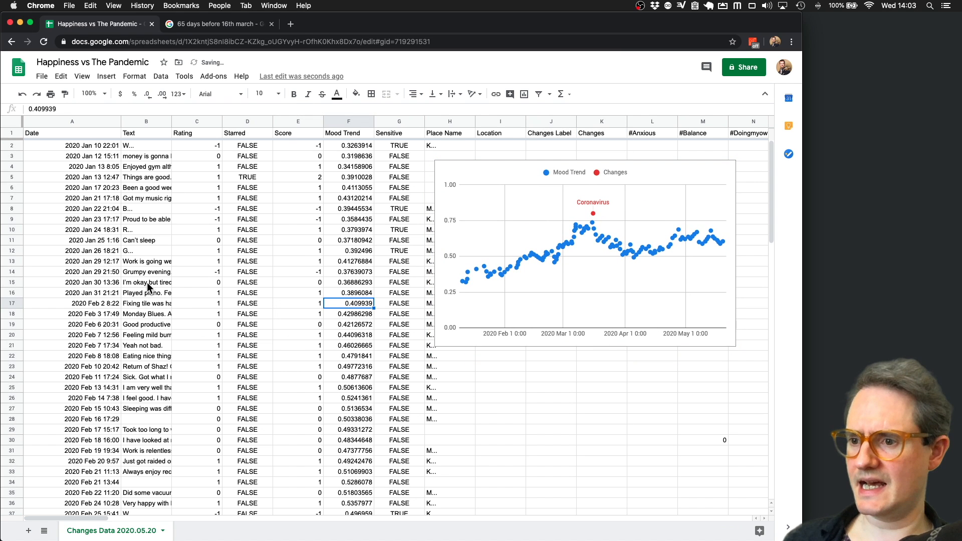
- Create a filter across all data columns, from Date in column A through column DS
scroll(147, 282, "down", 4)
left_click(82, 157)
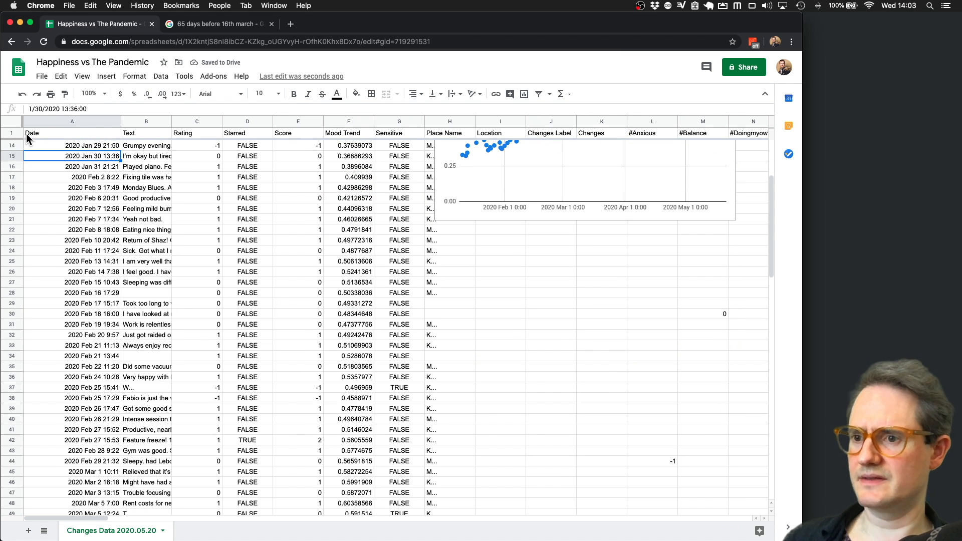
left_click(97, 133)
left_click(100, 122)
scroll(170, 134, "right", 20)
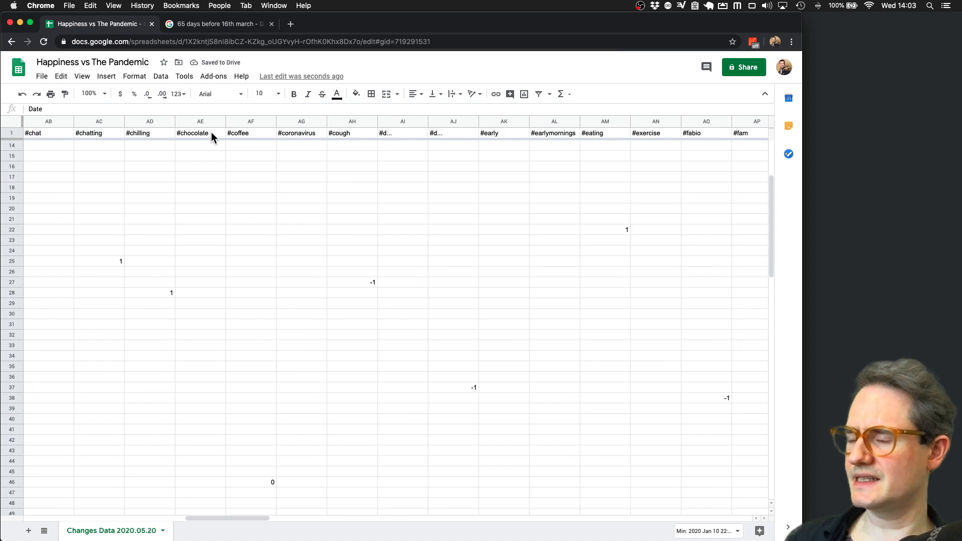
scroll(212, 135, "right", 20)
left_click(595, 123, "shift")
scroll(196, 203, "left", 10)
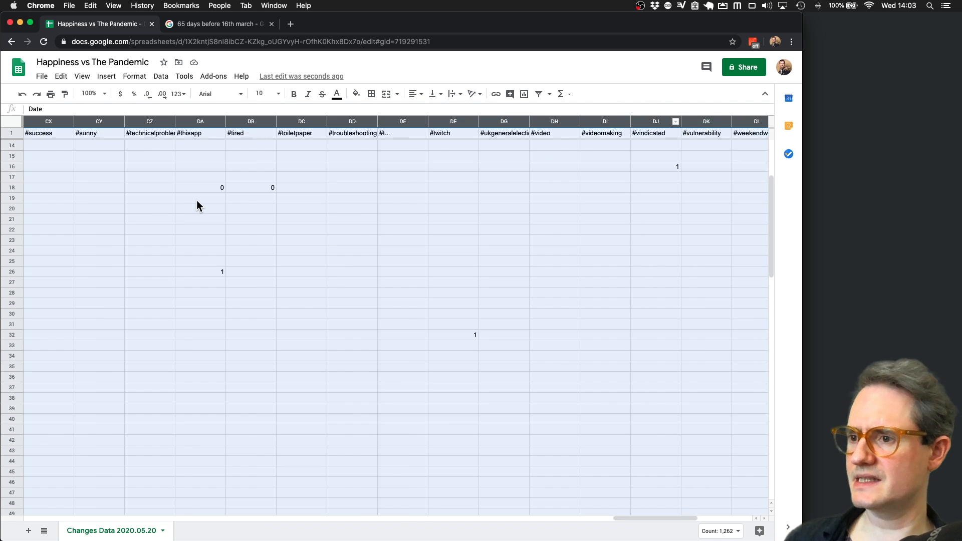
scroll(196, 200, "left", 20)
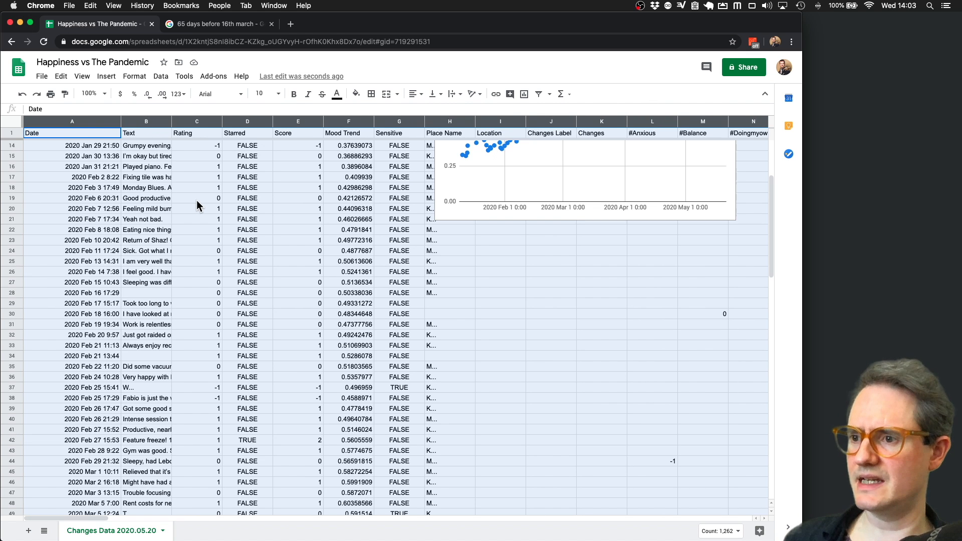
left_click(153, 78)
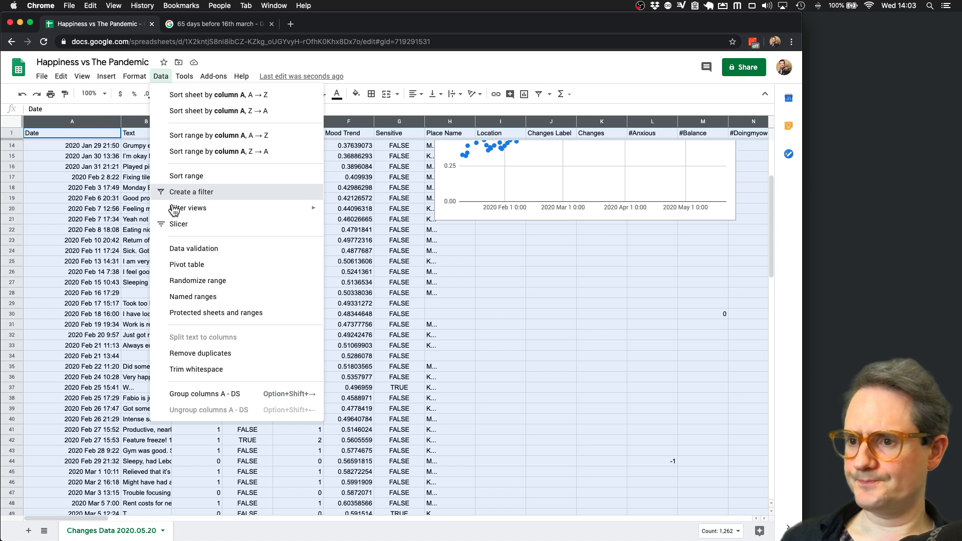
left_click(190, 192)
- Sort the filtered rows by the Date column in ascending order
left_click(109, 168)
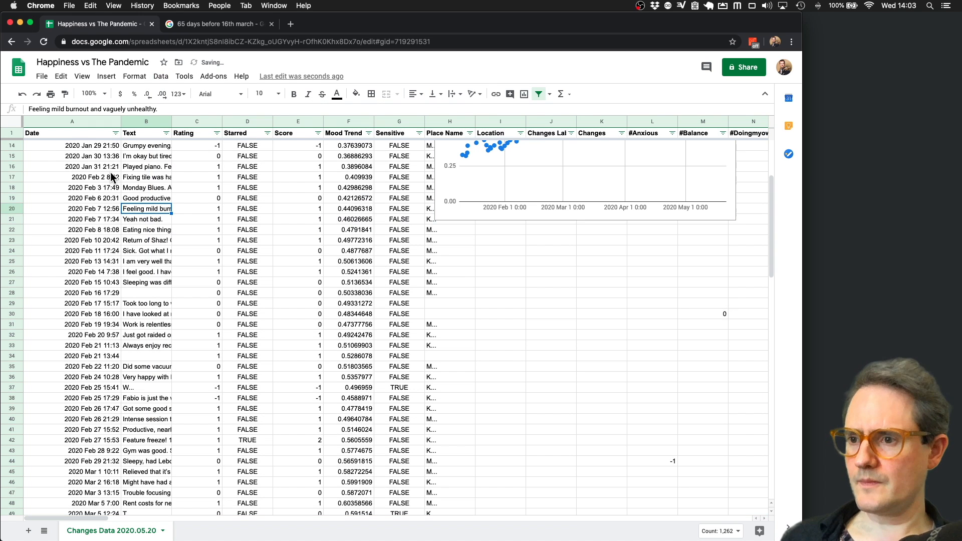
left_click(116, 134)
left_click(71, 277)
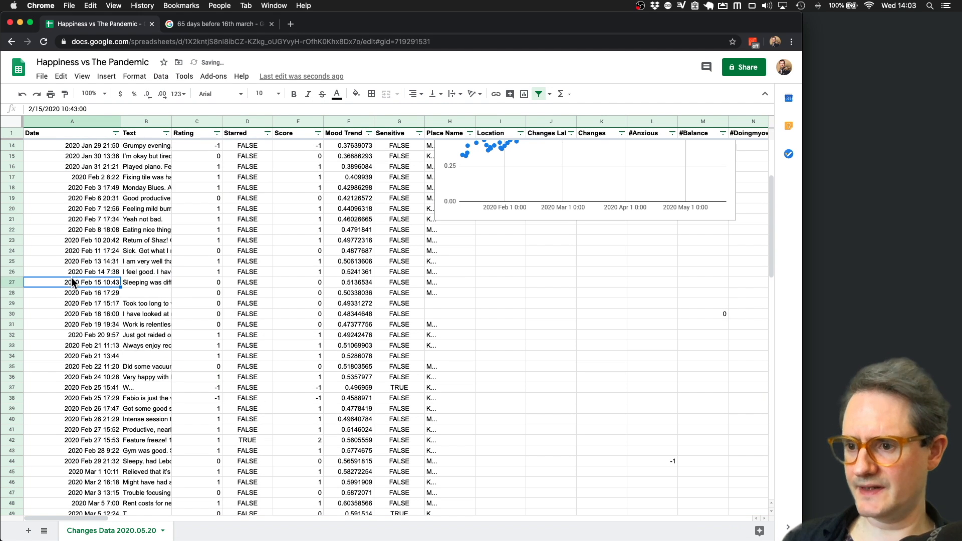
- Locate the Coronavirus entry in the Changes Label column and examine the rows around 16 March 2020
key("super+Down")
key("Right")
key("Right")
key("Right")
key("Right")
key("Right")
key("Right")
key("Right")
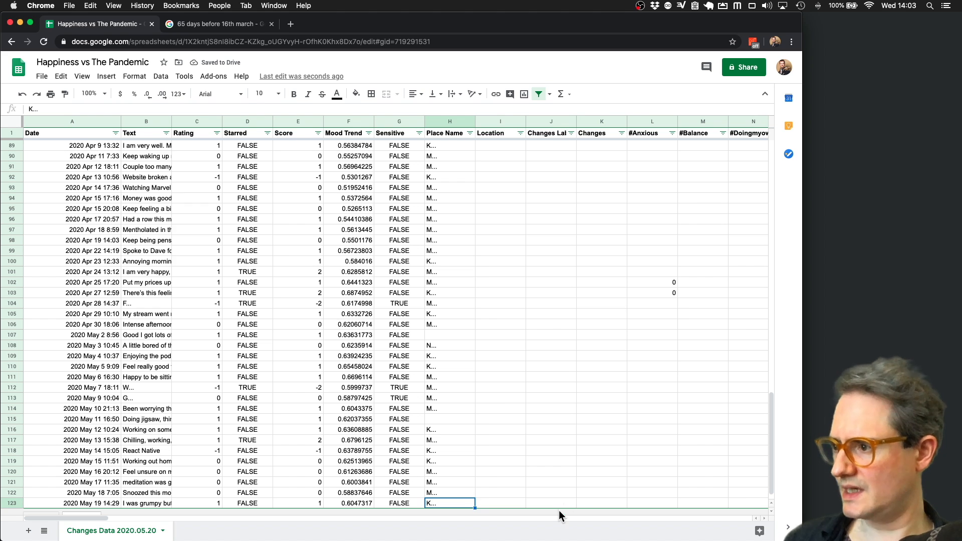
key("Right")
key("Right")
key("Up")
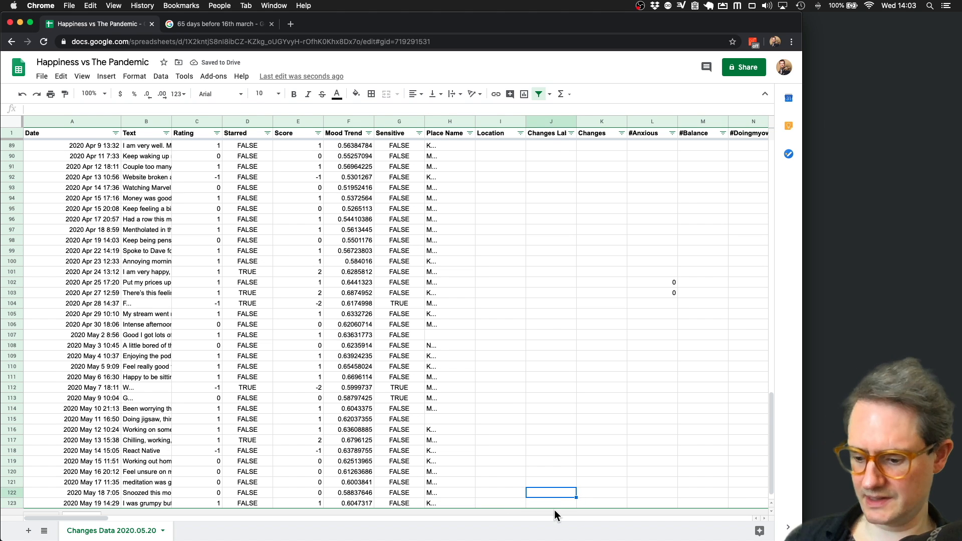
key("super+Up")
scroll(555, 510, "up", 3)
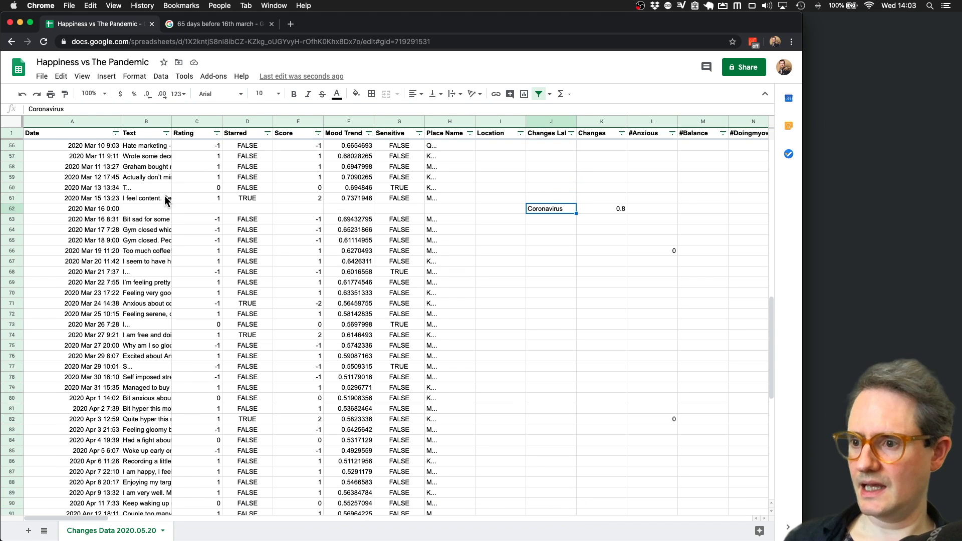
- Insert a new column between Date and Text and give it the header Period
left_click(150, 199)
right_click(147, 125)
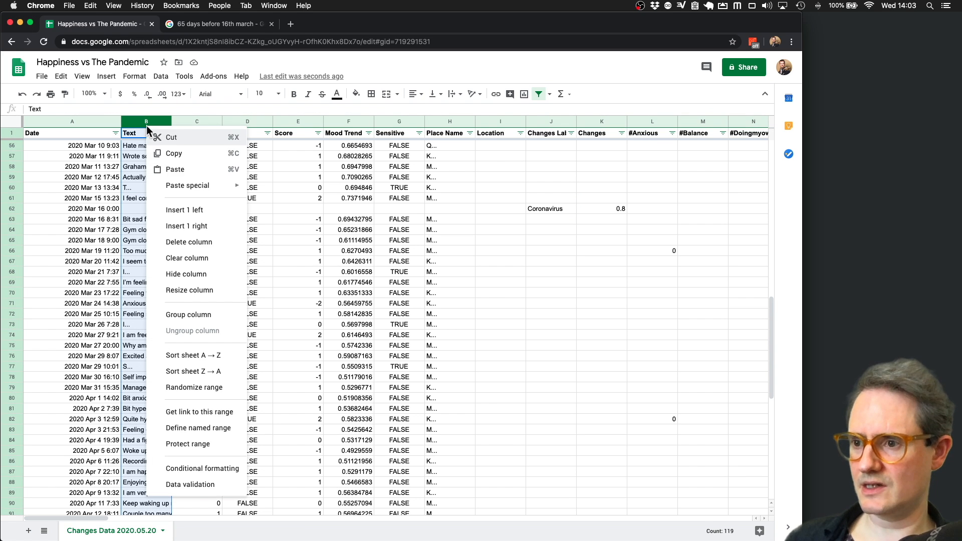
left_click(156, 209)
double_click(132, 134)
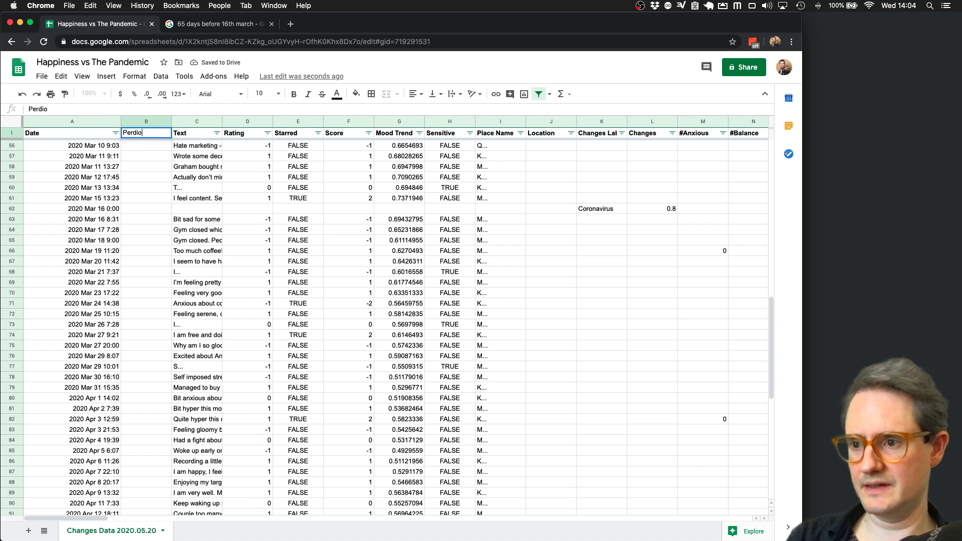
key("Return")
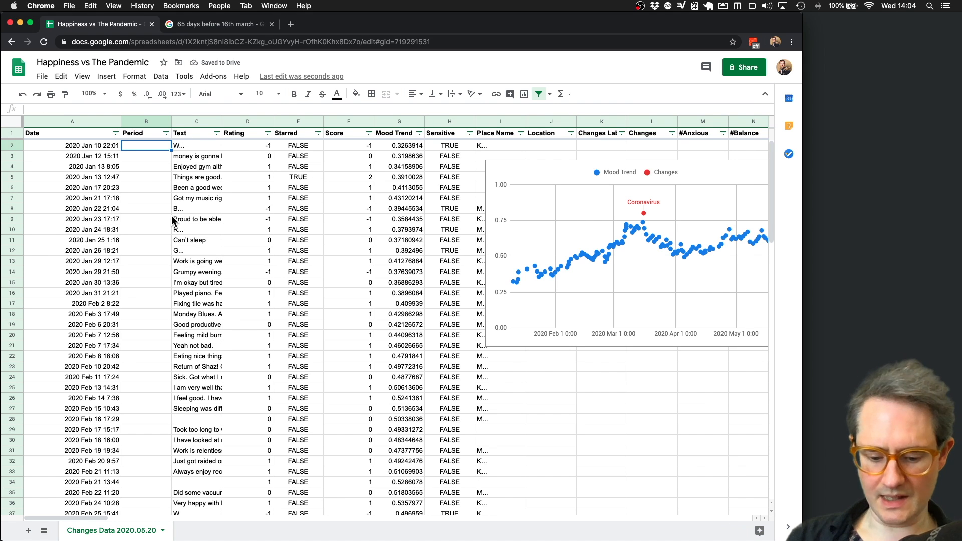
- Fill the Period column with BEFORE from row 2 down to row 61, the last entry before 16 March 2020
type("E")
key("BackSpace")
type("BEFORE")
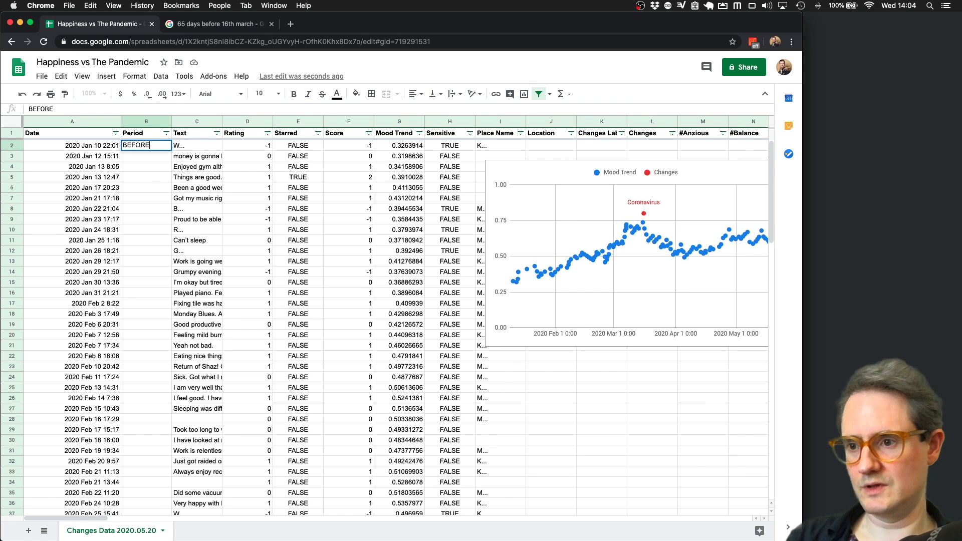
key("ctrl+shift+Down")
key("shift+Up")
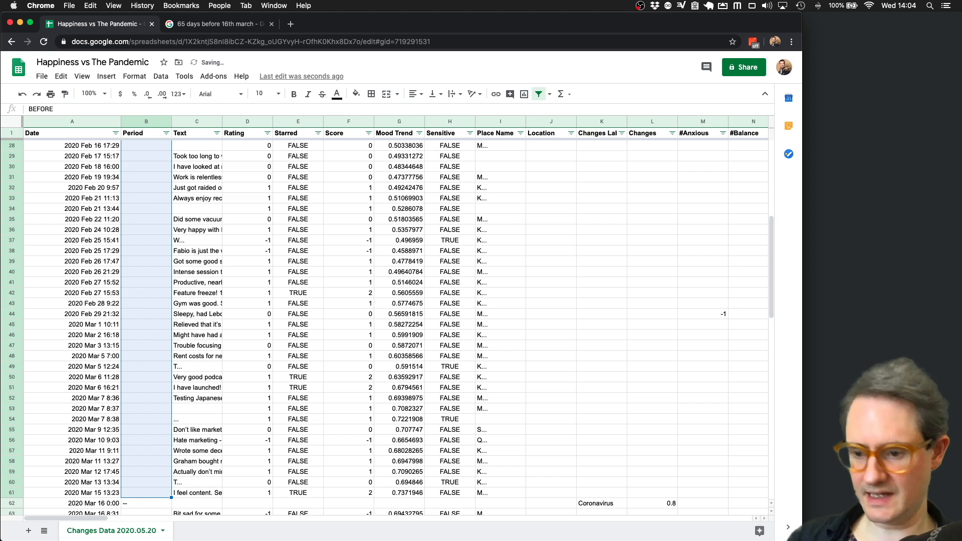
key("super+d")
scroll(167, 221, "down", 4)
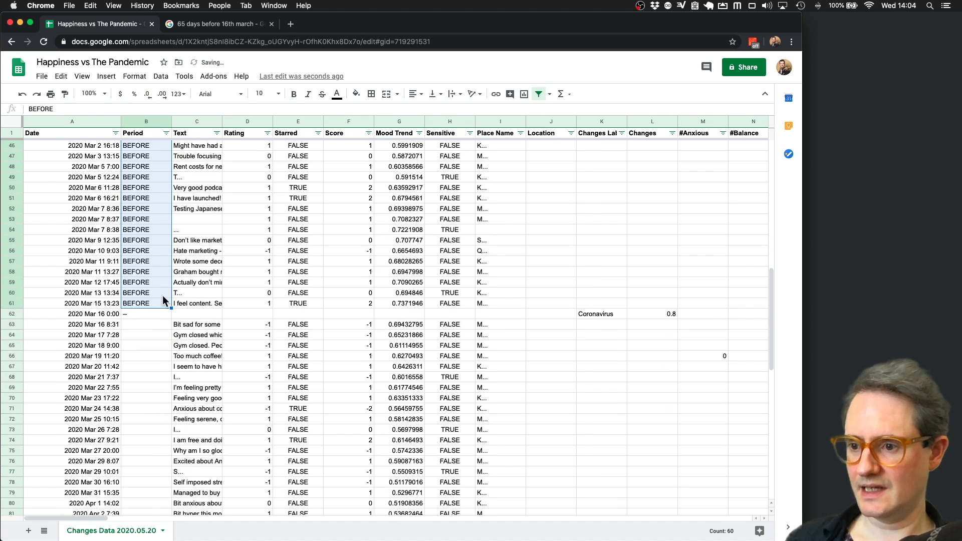
- Fill the Period column with AFTER from the 16 March 2020 Coronavirus row down to the last data row
left_click(163, 312)
scroll(163, 311, "down", 3)
type("AFTER")
key("Return")
key("Up")
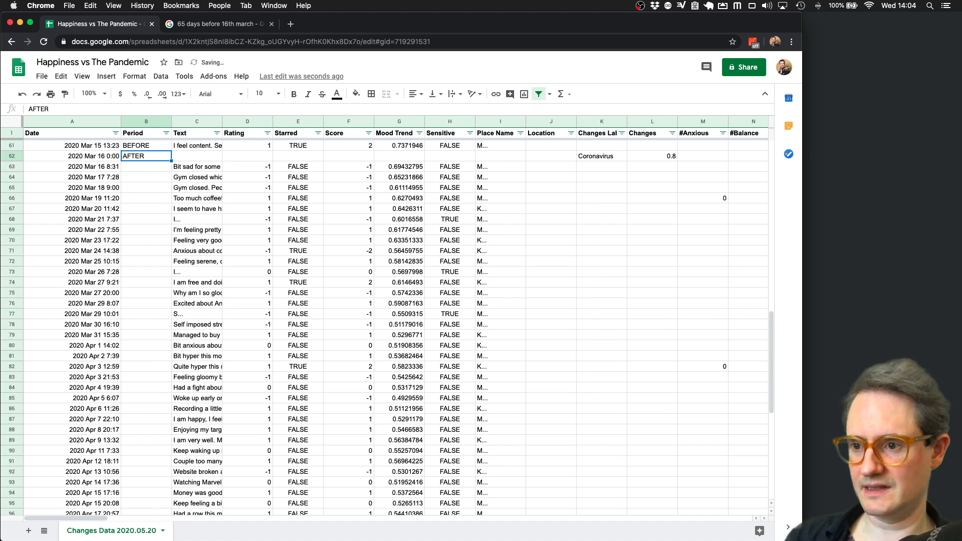
key("shift+super+Down")
key("super+d")
scroll(381, 326, "up", 15)
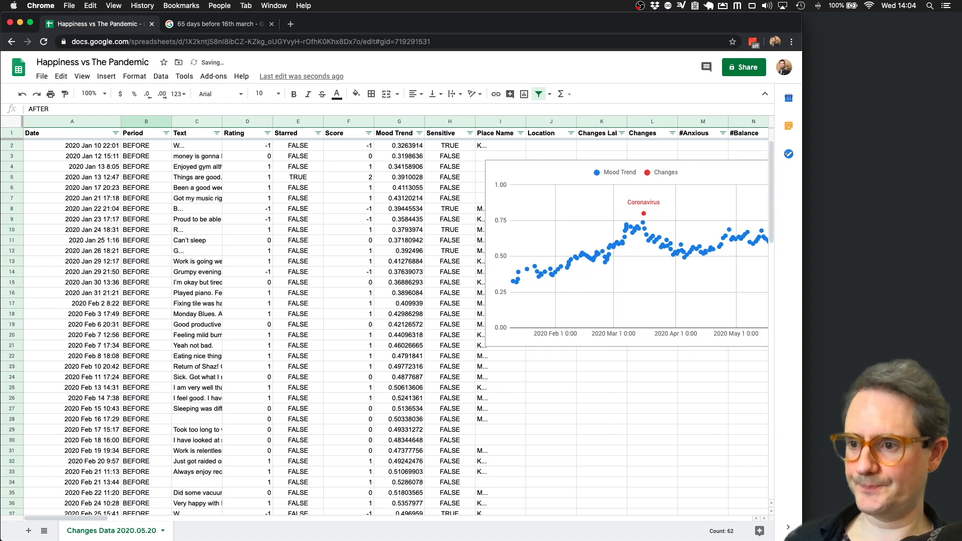
left_click(219, 228)
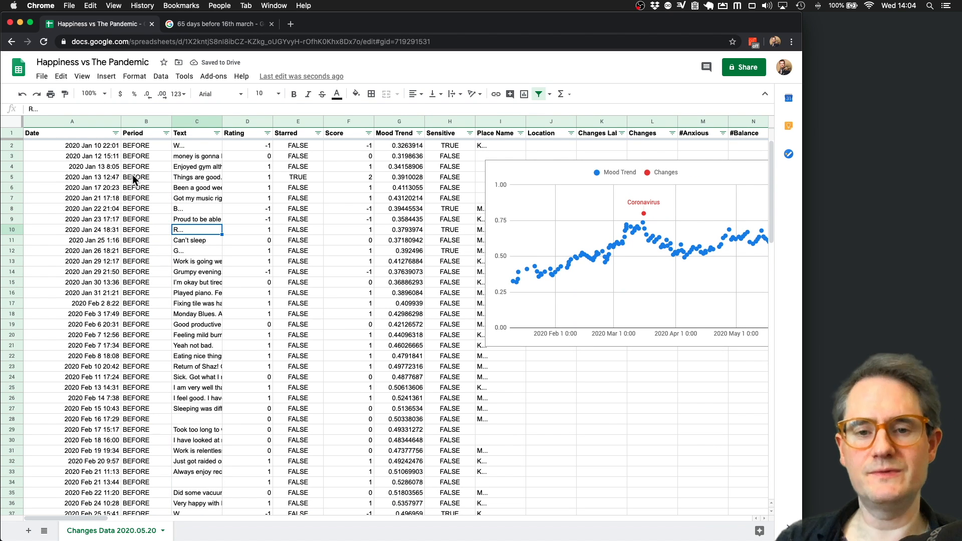
- Bring the mood chart fully into view and move it to its own sheet
left_click_drag(721, 170, 381, 200)
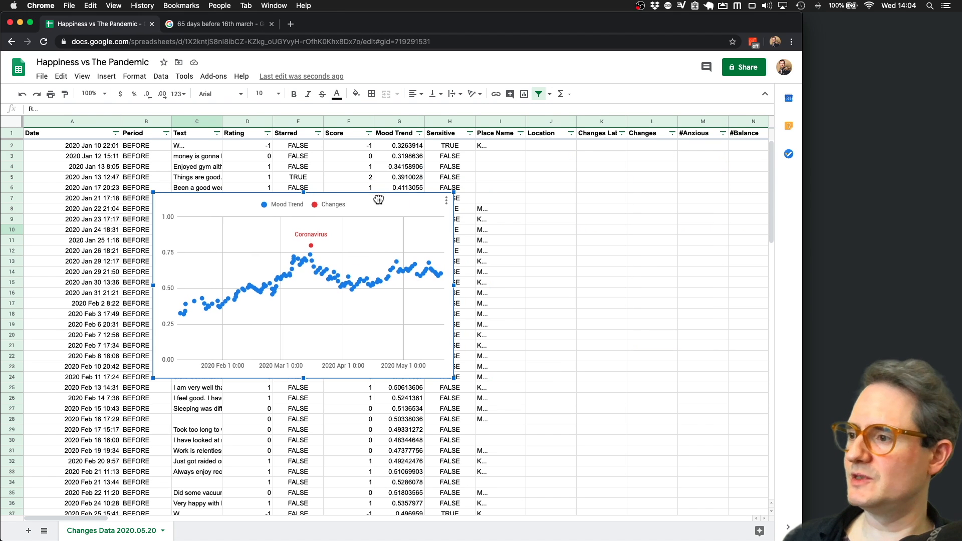
left_click(447, 201)
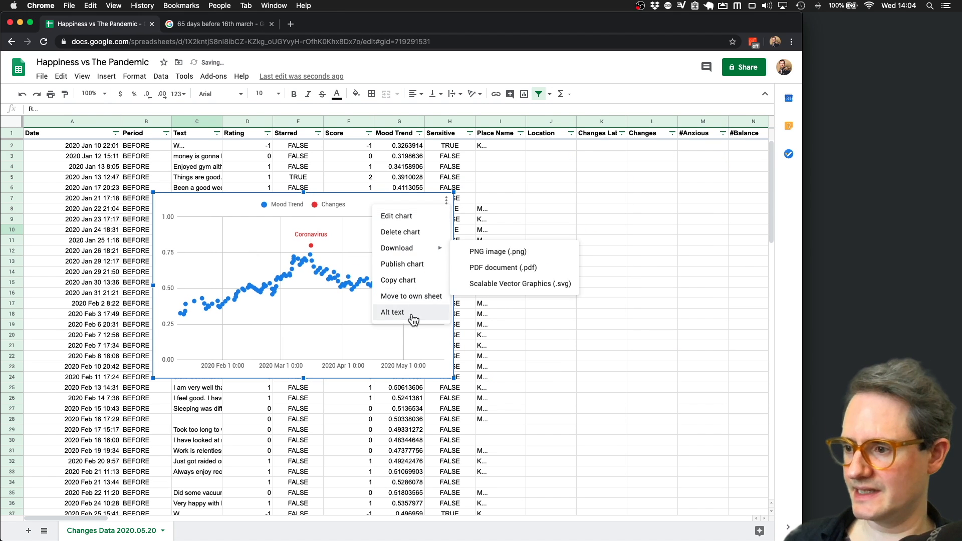
left_click(407, 297)
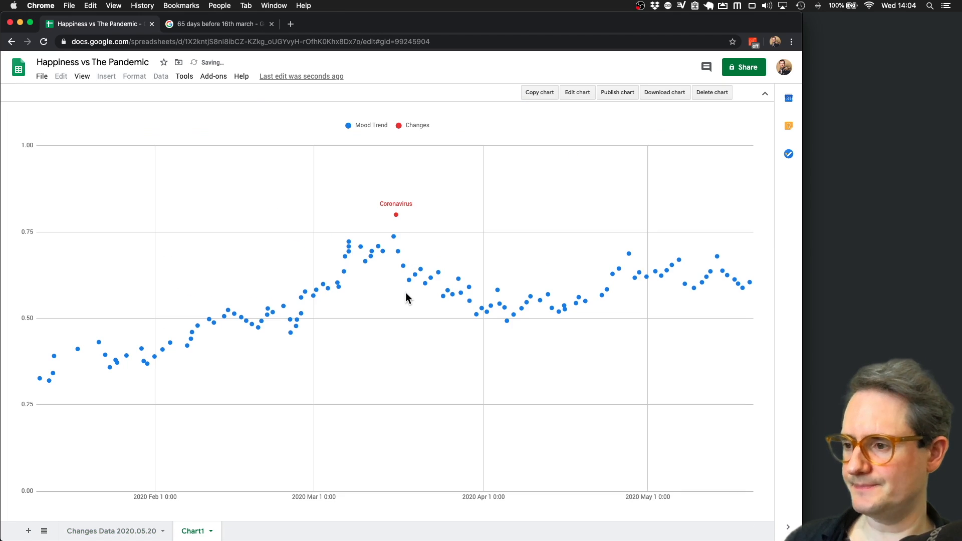
- Add a trendline of type Moving Average to the chart's Mood Trend series
left_click(569, 92)
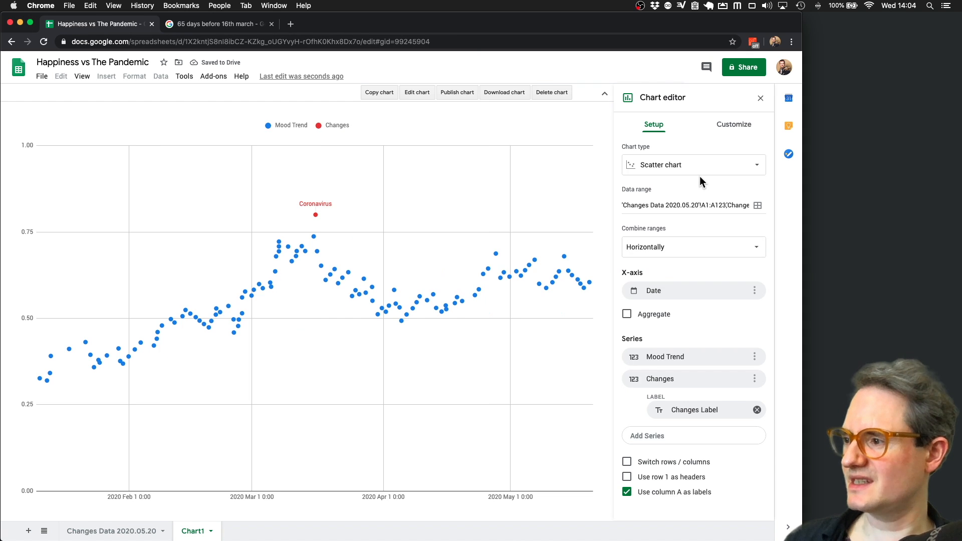
left_click(715, 132)
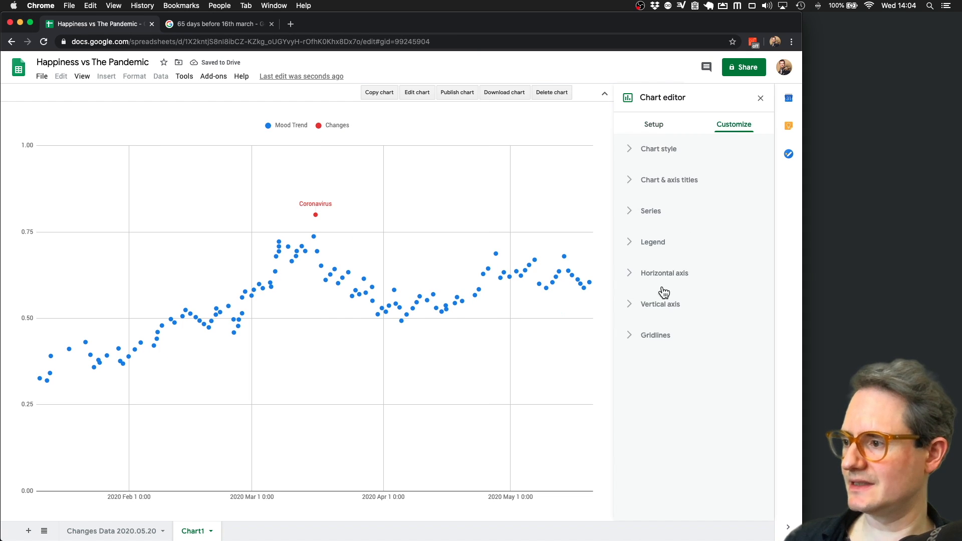
left_click(633, 209)
left_click(664, 237)
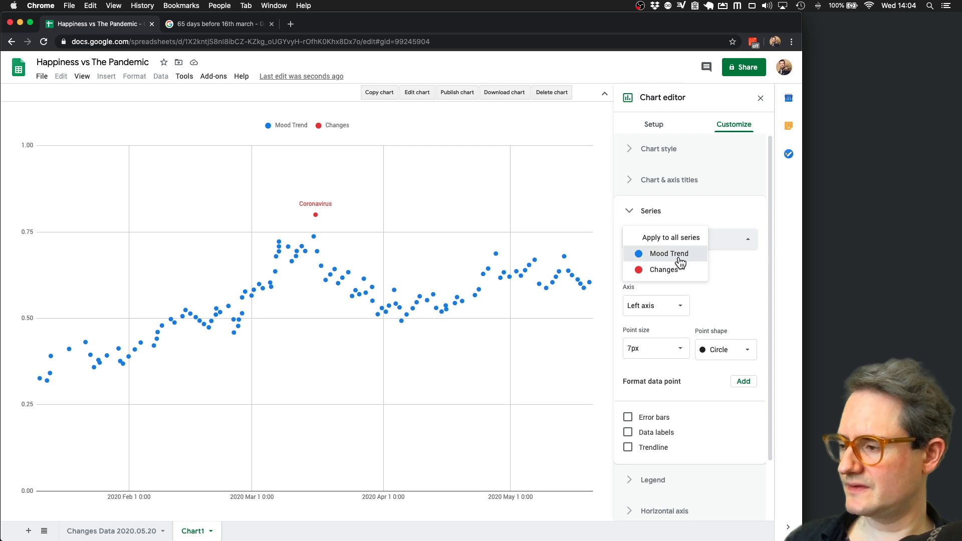
left_click(677, 253)
scroll(666, 396, "down", 3)
left_click(628, 434)
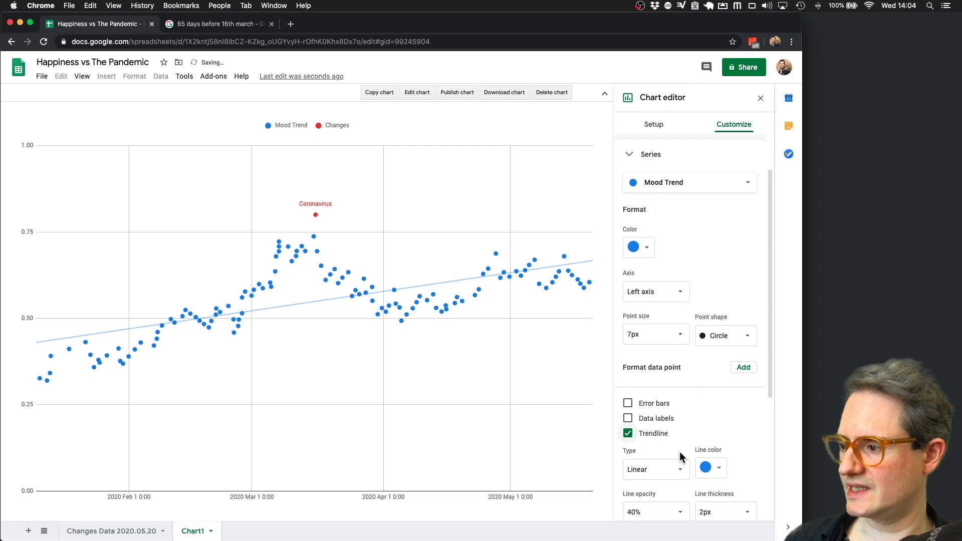
scroll(666, 449, "down", 1)
left_click(665, 447)
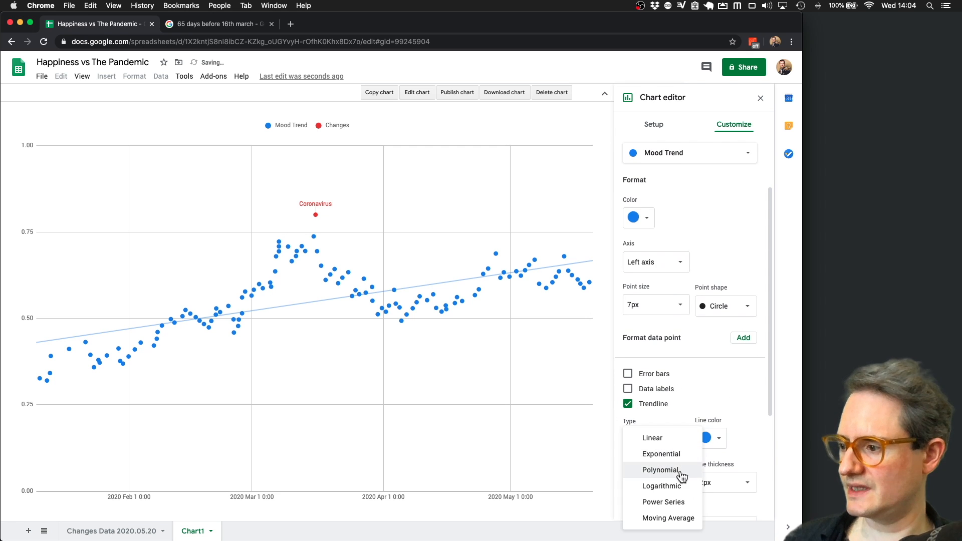
left_click(678, 517)
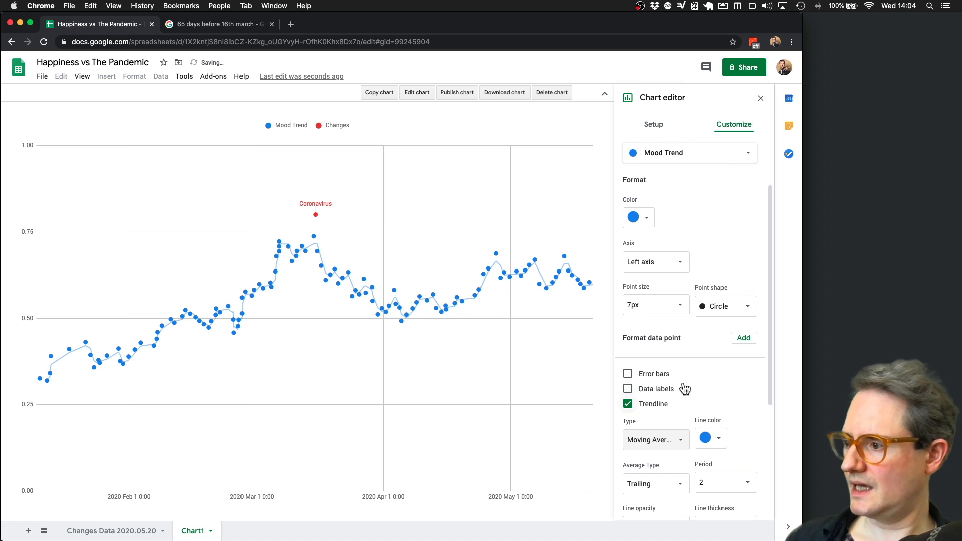
- Set the Mood Trend series' point size to None and close the chart editor
left_click(673, 301)
left_click(649, 327)
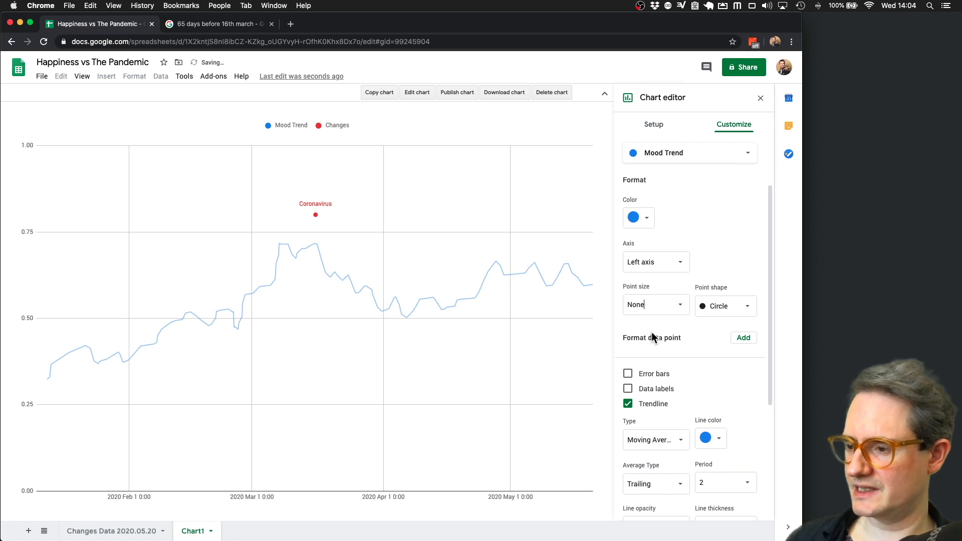
left_click(761, 98)
- Reopen the Mood Trend series settings and set the trendline's thickness to 8px
left_click(585, 93)
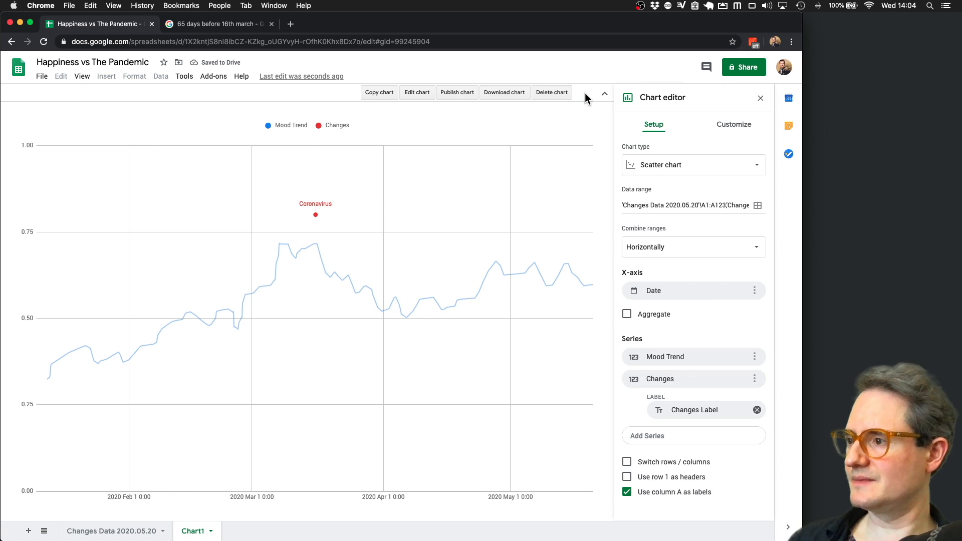
left_click(727, 132)
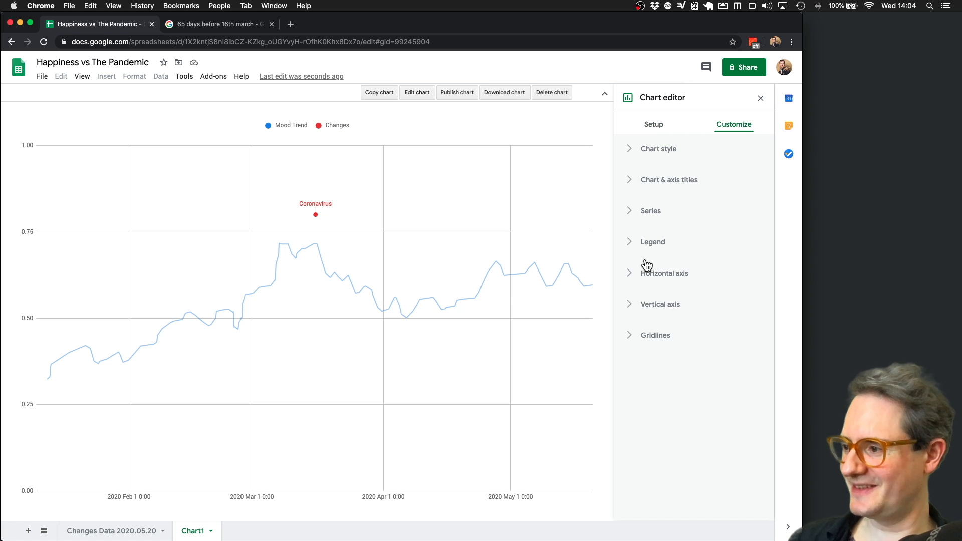
left_click(633, 212)
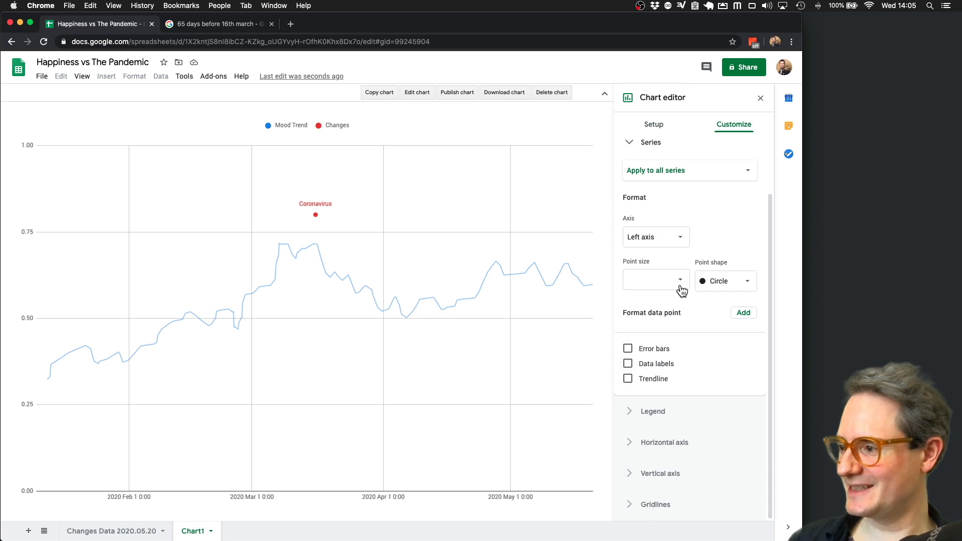
left_click(672, 175)
left_click(669, 185)
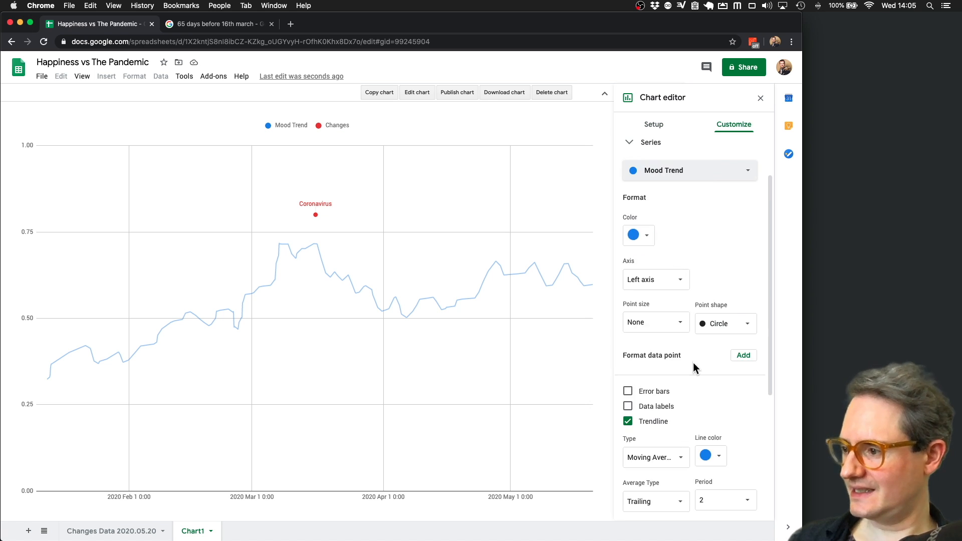
scroll(681, 451, "down", 4)
scroll(680, 462, "up", 2)
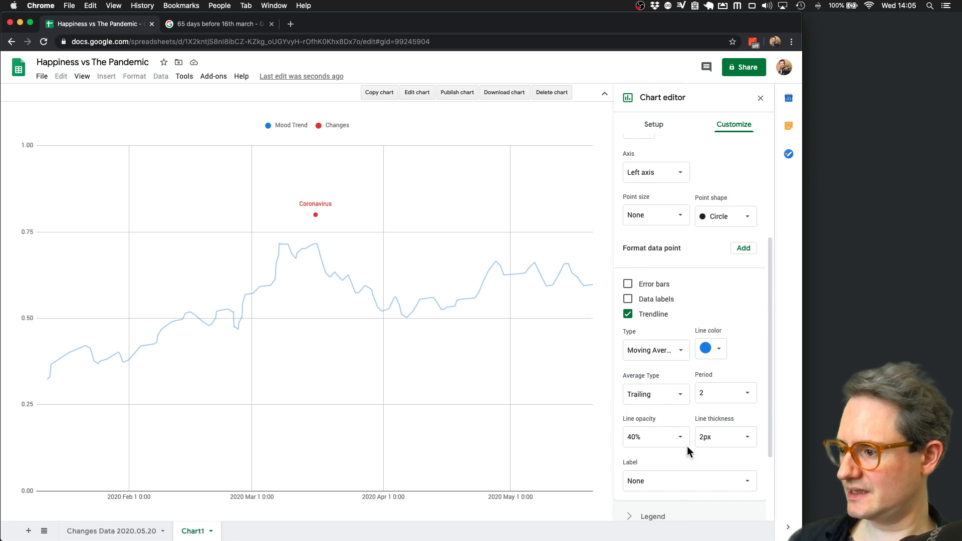
left_click(748, 437)
left_click(722, 507)
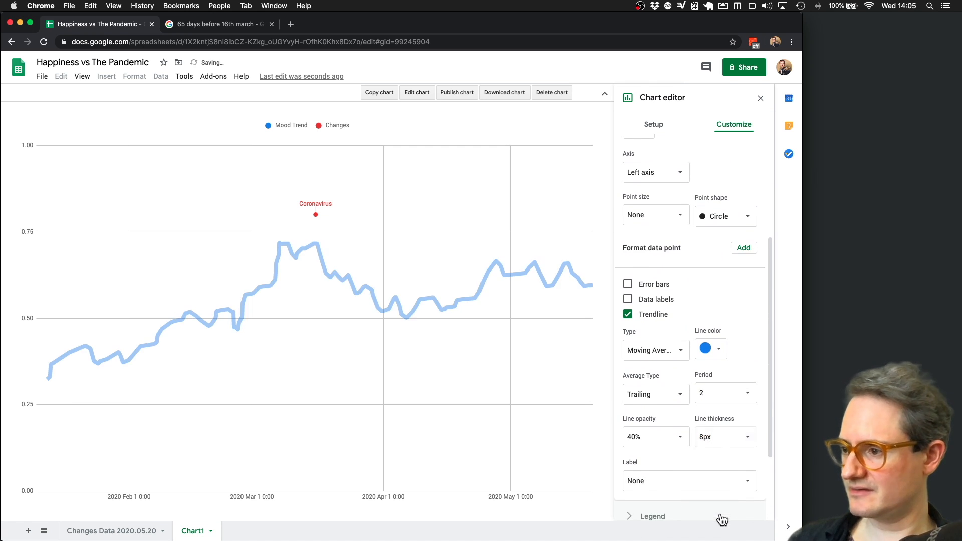
- Colour the Mood Trend trendline red and close the chart editor
left_click(711, 351)
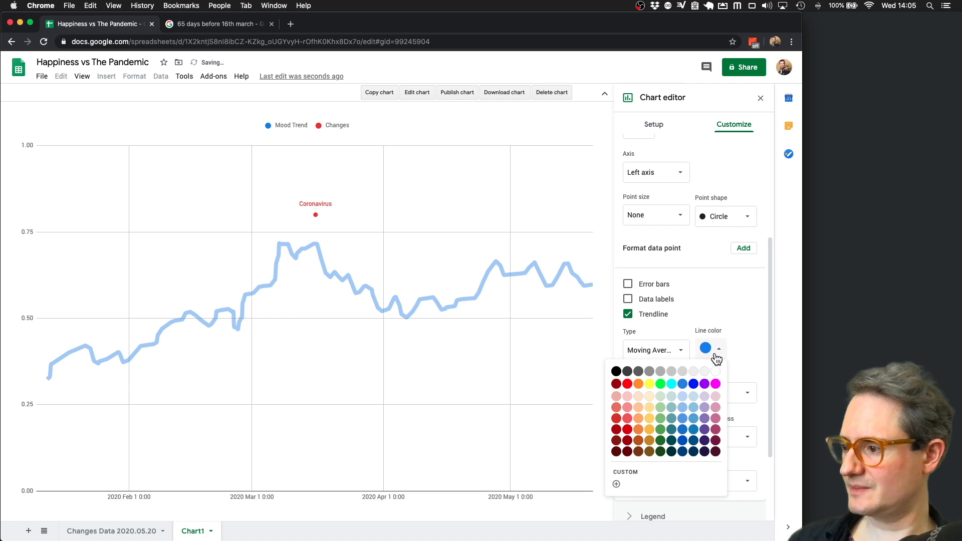
left_click(627, 429)
left_click(759, 99)
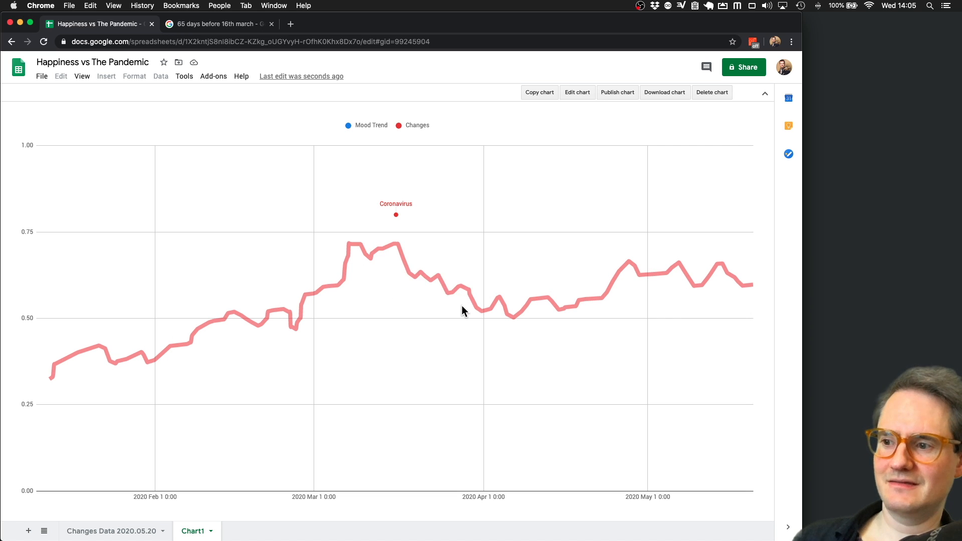
mouse_move(395, 213)
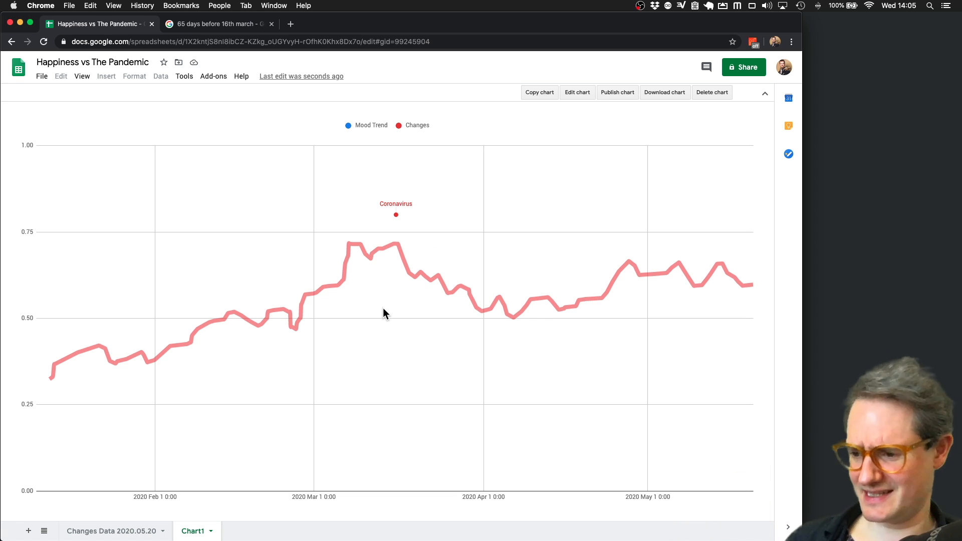
- Rename the chart's sheet as Mood Trend
double_click(194, 532)
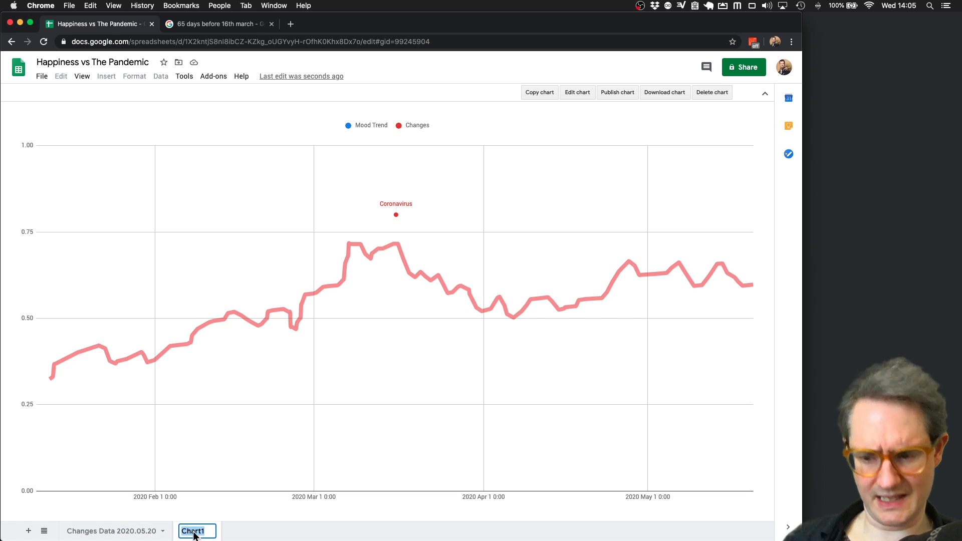
type("Mood Trend")
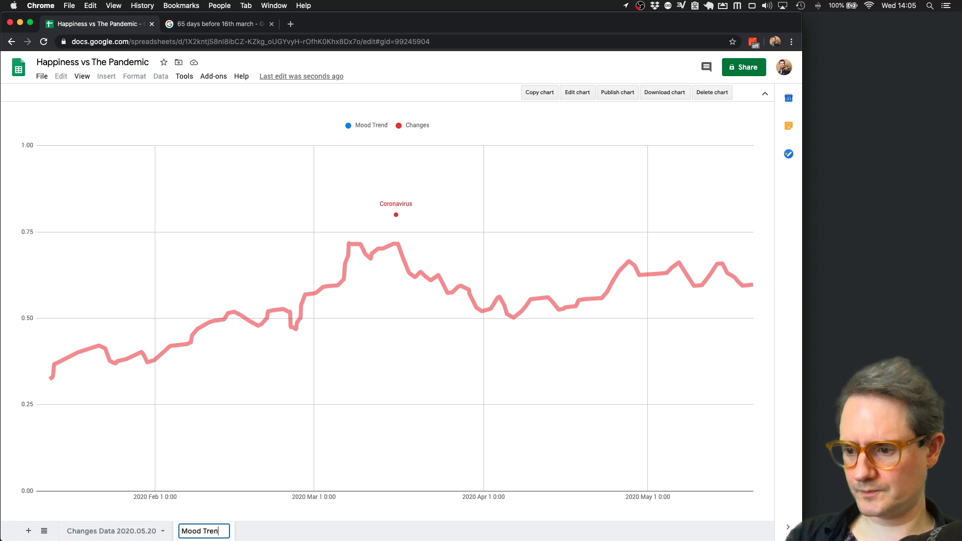
key("Return")
- Rename the Changes Data 2020.05.20 sheet as Happiness
left_click(94, 531)
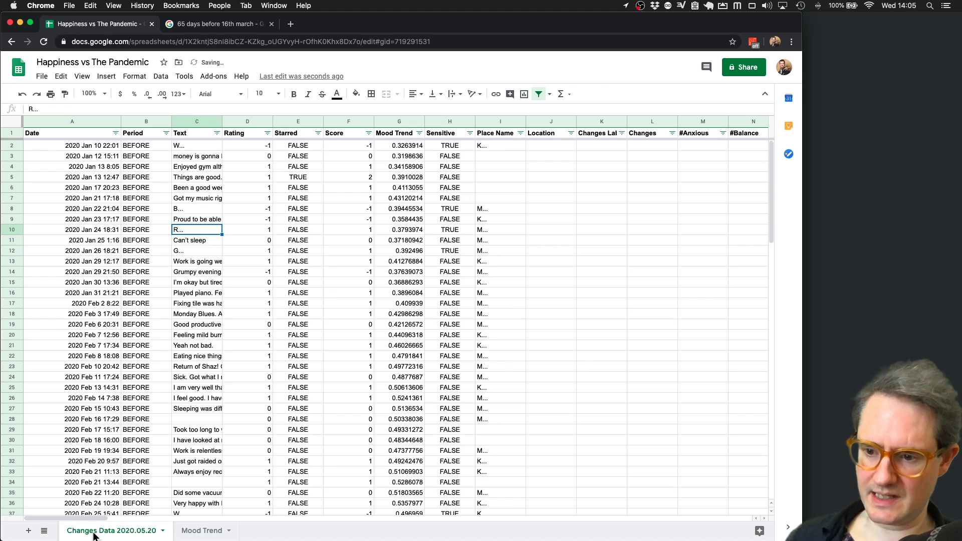
double_click(94, 532)
type("Hap")
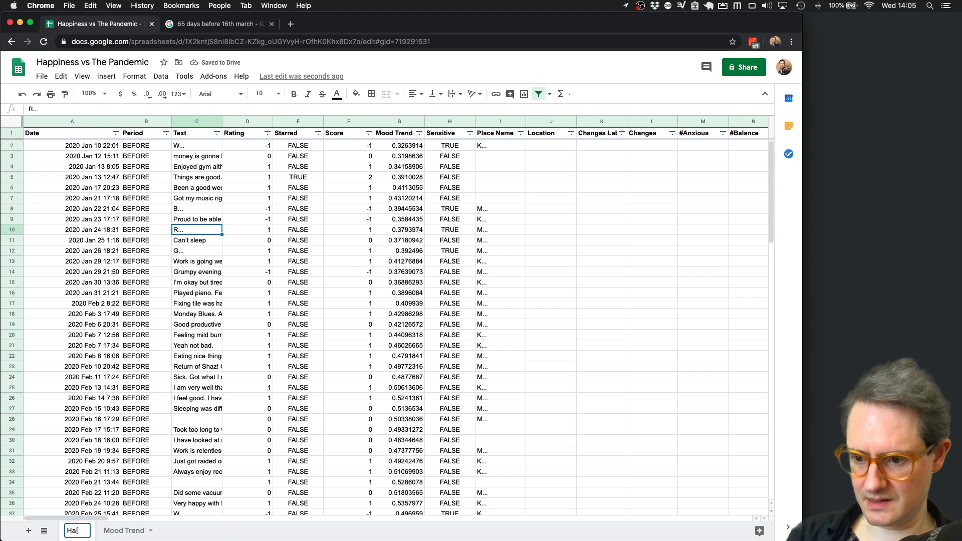
type("piness")
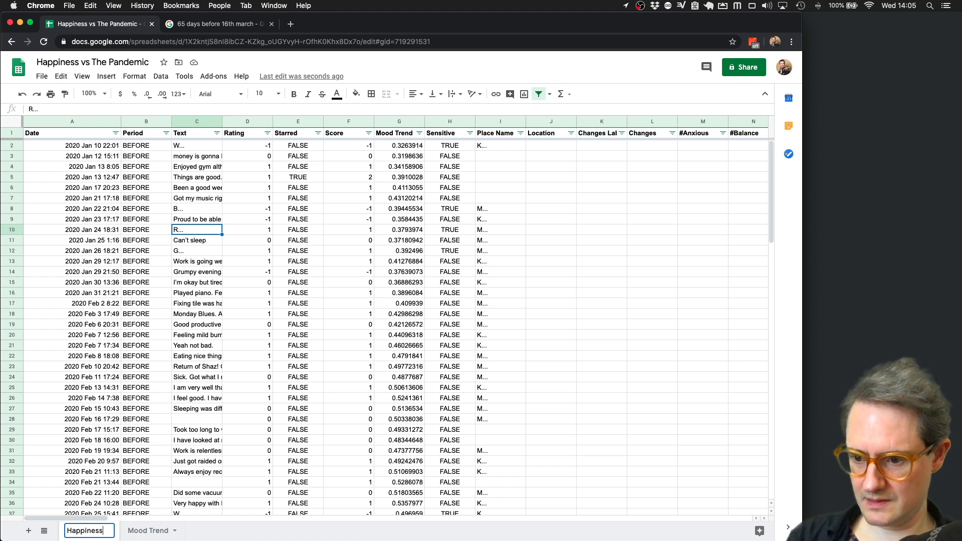
key("Return")
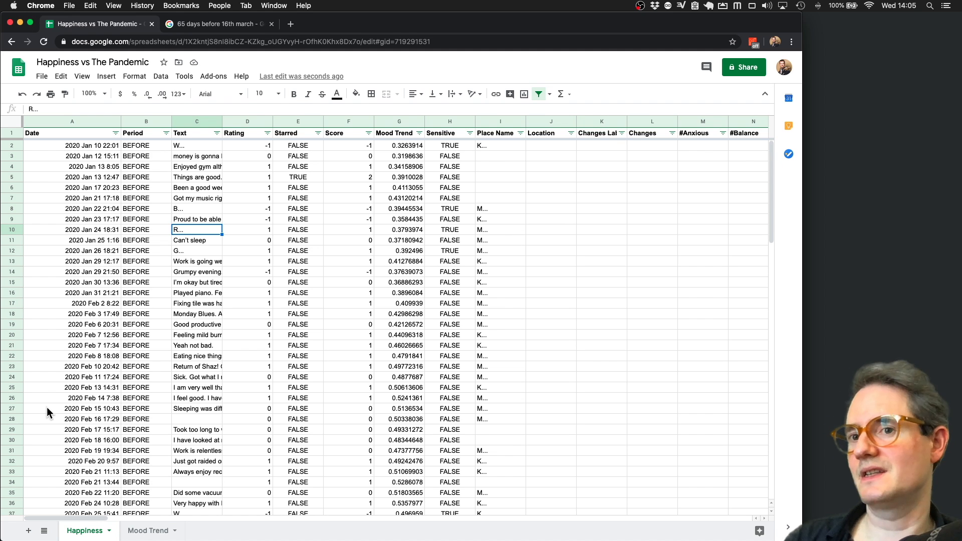
- Examine the hashtag columns and the ratings recorded under them in the Happiness sheet
left_click(500, 223)
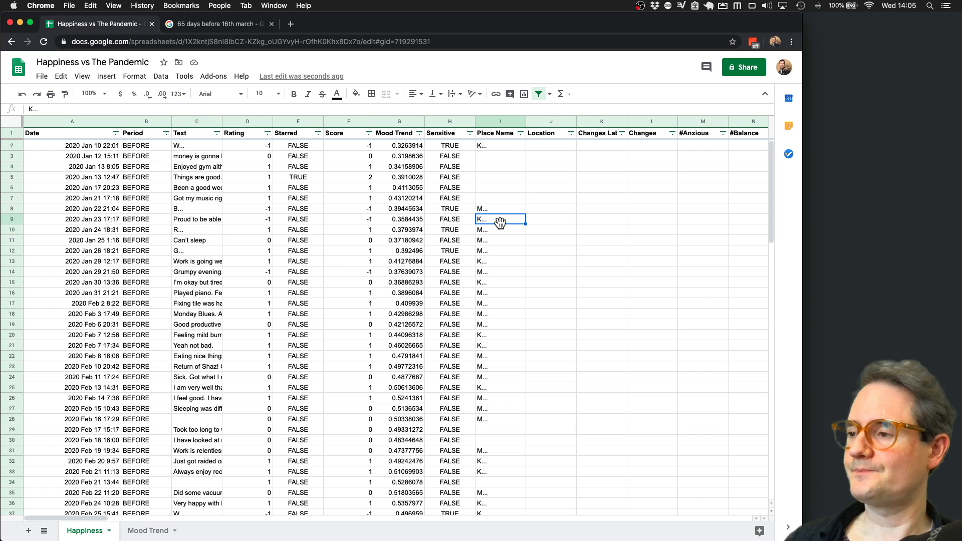
left_click(541, 188)
scroll(552, 151, "right", 10)
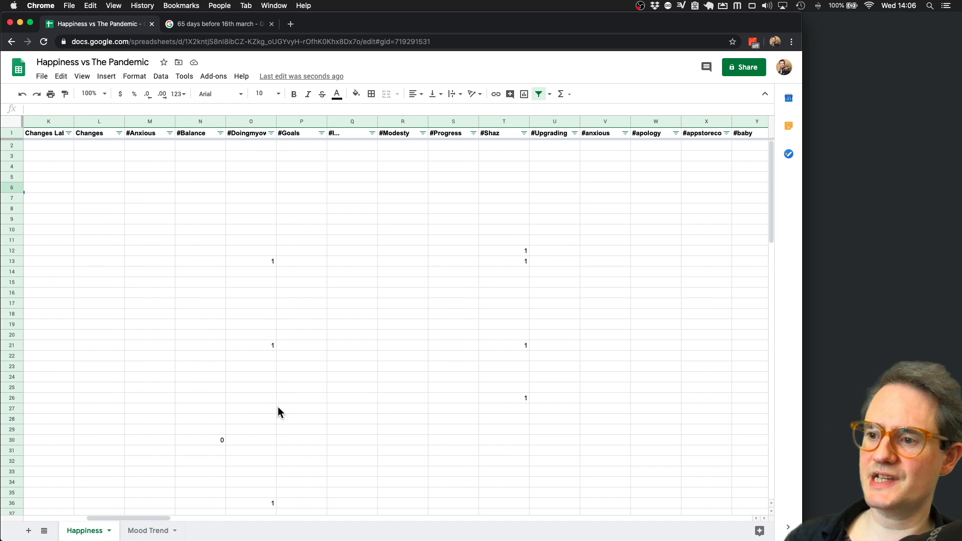
scroll(197, 217, "left", 10)
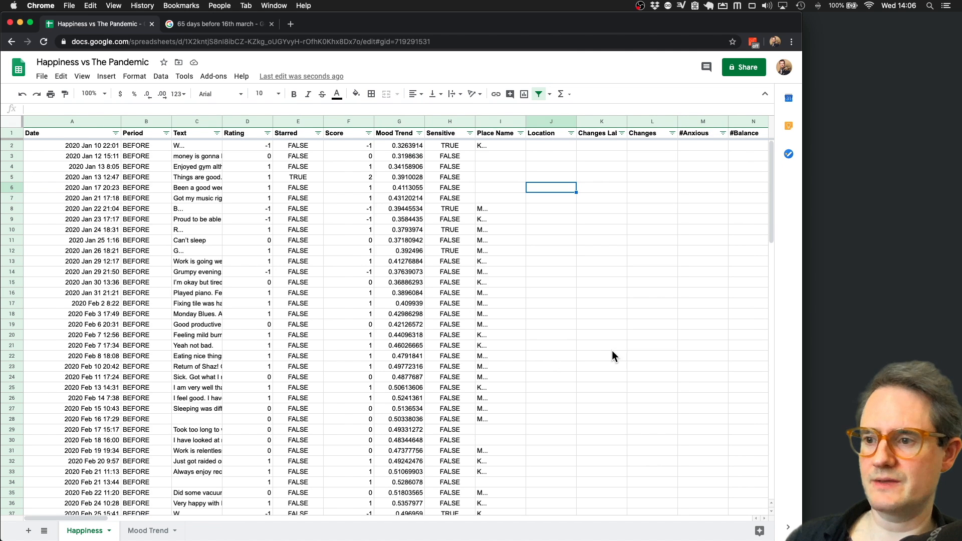
scroll(612, 351, "right", 9)
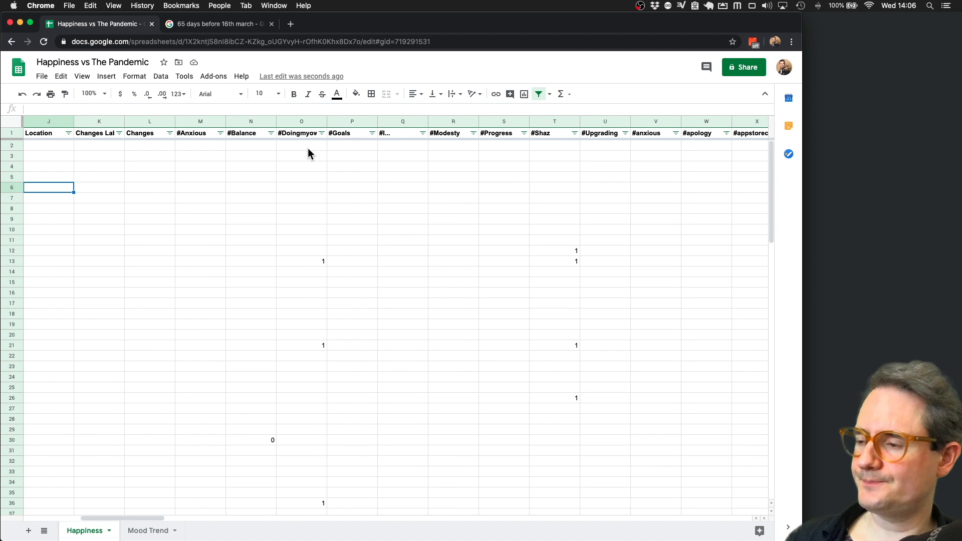
left_click(319, 262)
scroll(326, 351, "down", 2)
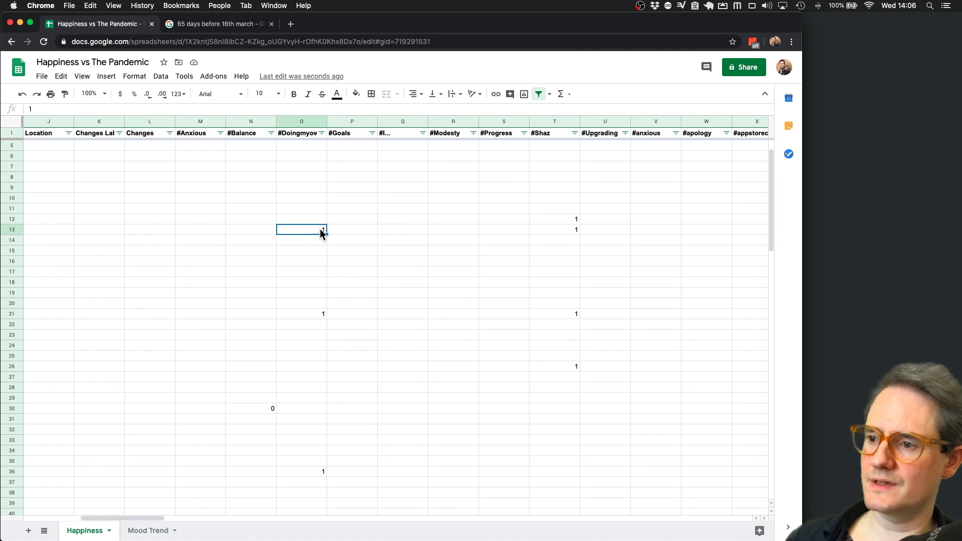
scroll(320, 377, "down", 9)
left_click(213, 271)
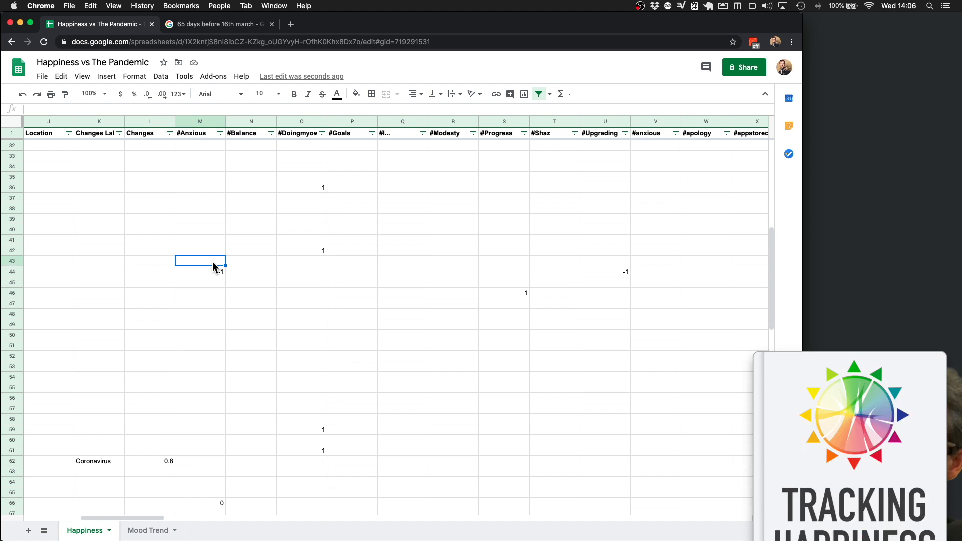
scroll(203, 272, "down", 2)
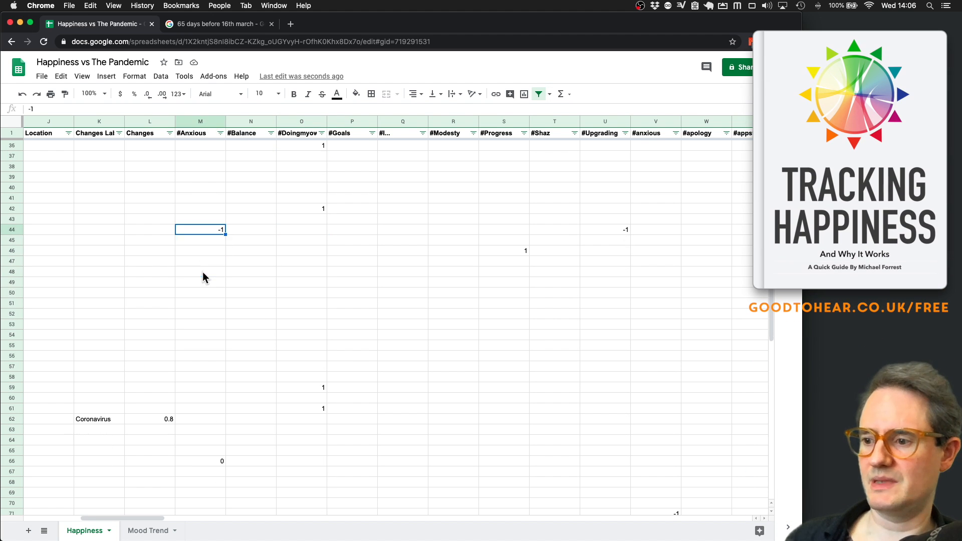
- Fit the #Doingmyownthing column's width to its full header text
left_click(319, 387)
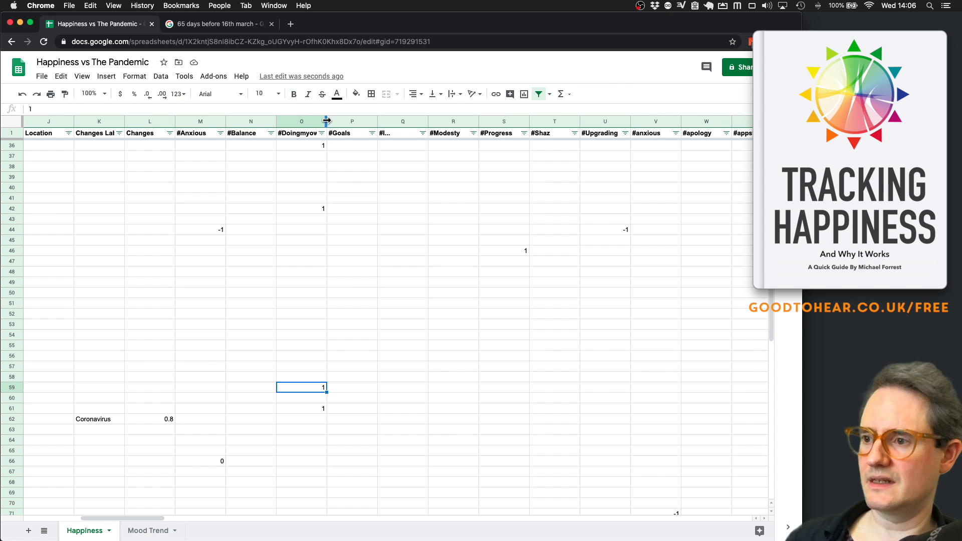
double_click(326, 121)
scroll(527, 329, "right", 6)
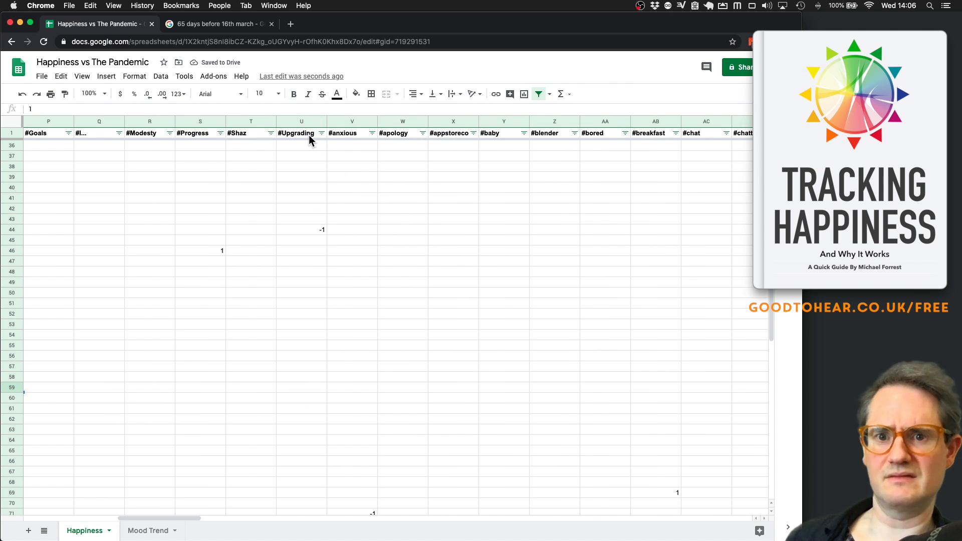
- Look over the Happiness sheet's layout from the Date column across to the first hashtag columns
scroll(324, 242, "up", 10)
scroll(324, 241, "left", 15)
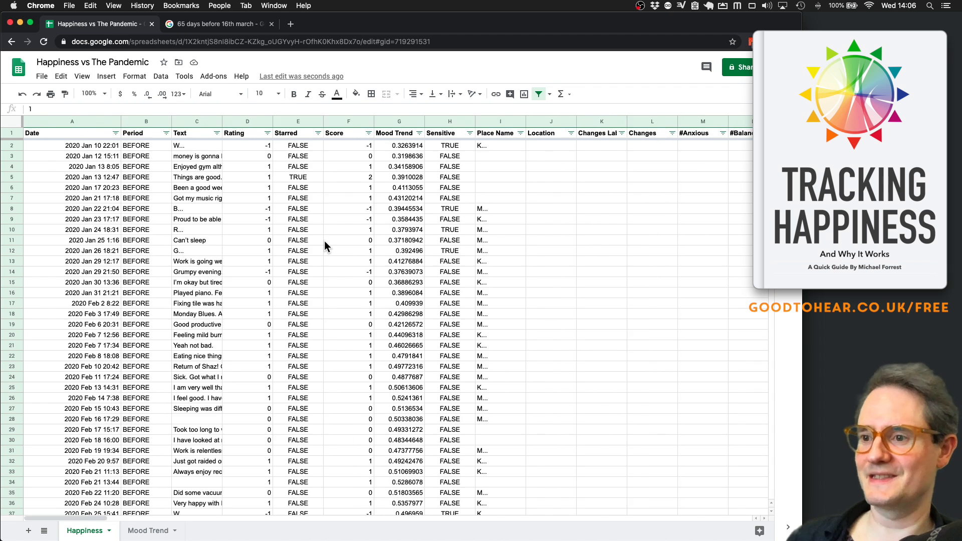
scroll(324, 245, "right", 4)
key("Left")
key("Left")
key("Left")
key("Left")
key("Left")
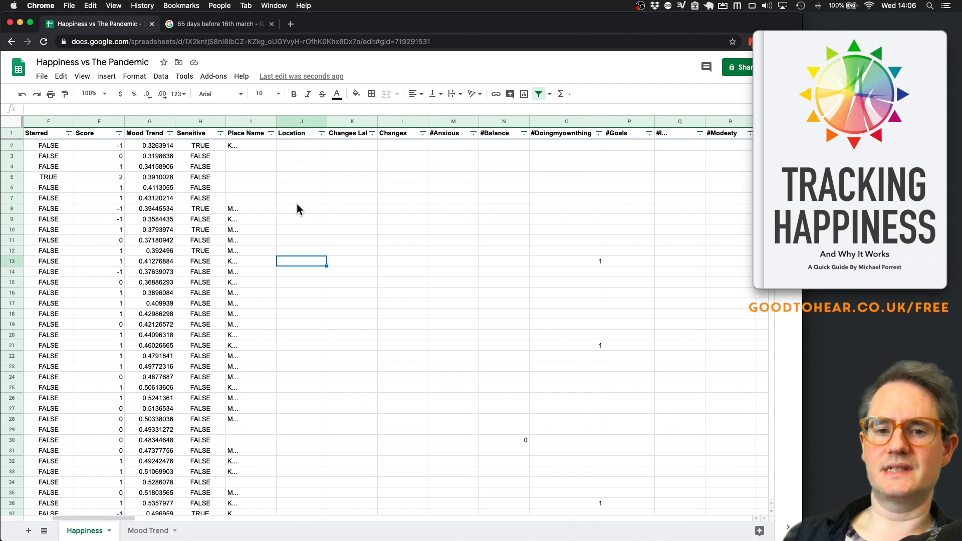
- Add a new sheet and name it Hashtags
left_click(28, 531)
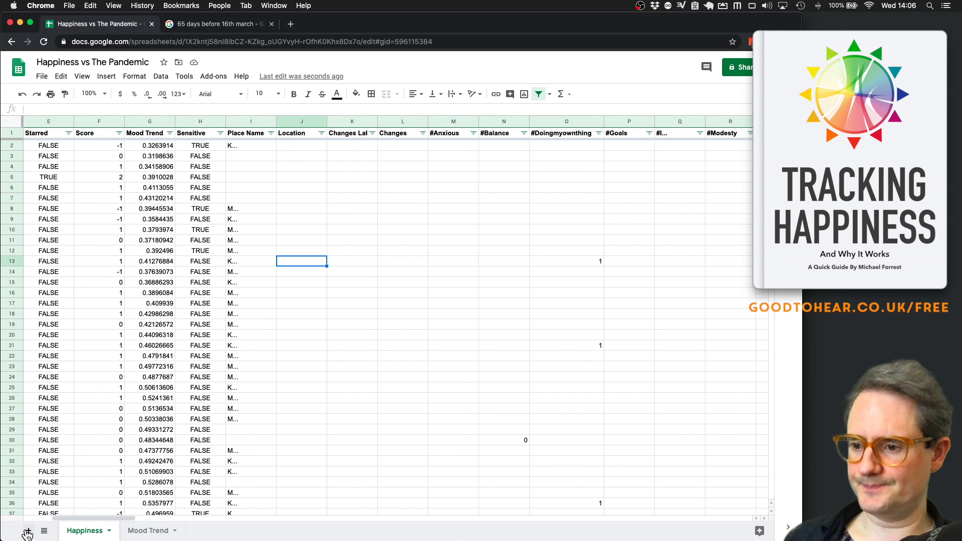
double_click(141, 532)
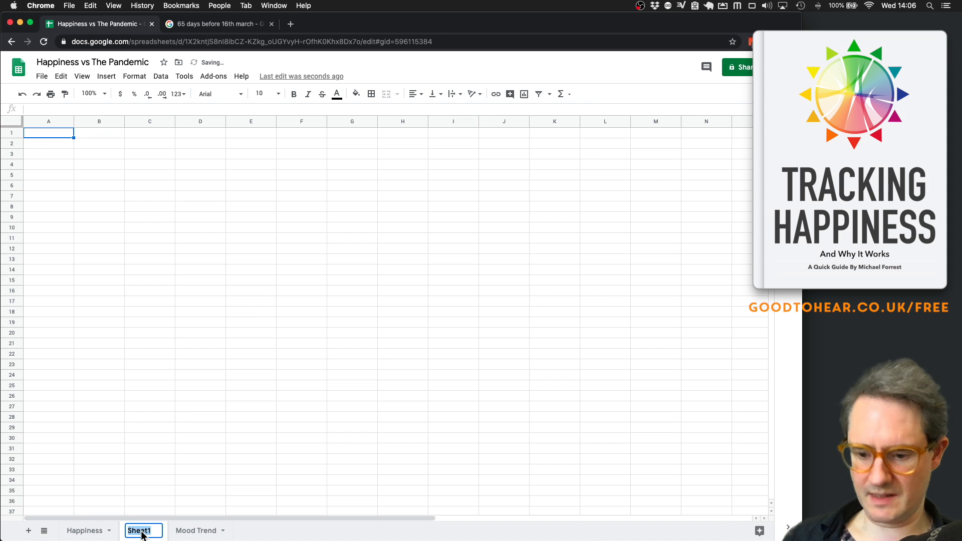
type("Hashtags")
key("Return")
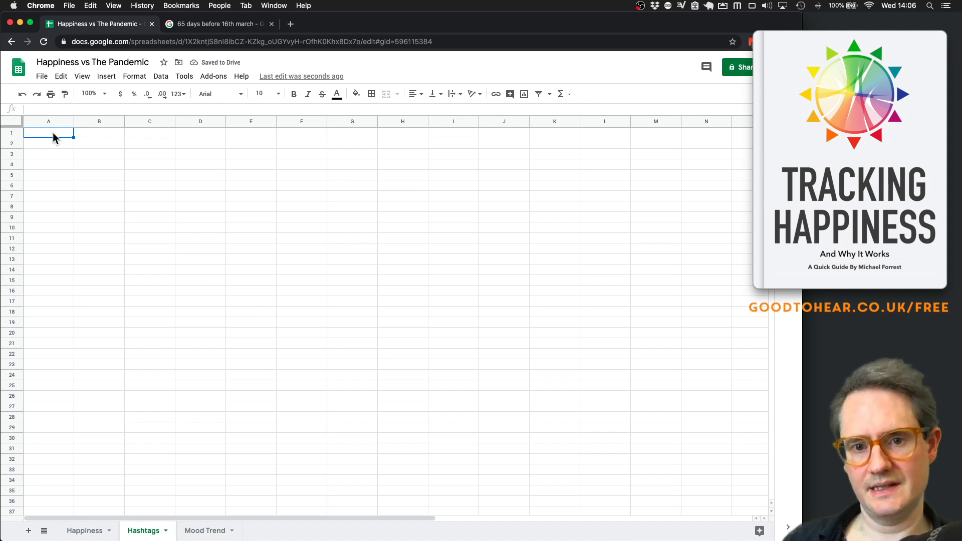
- Enter the header Hashtag in cell A1 of the Hashtags sheet
left_click(53, 146)
left_click(59, 132)
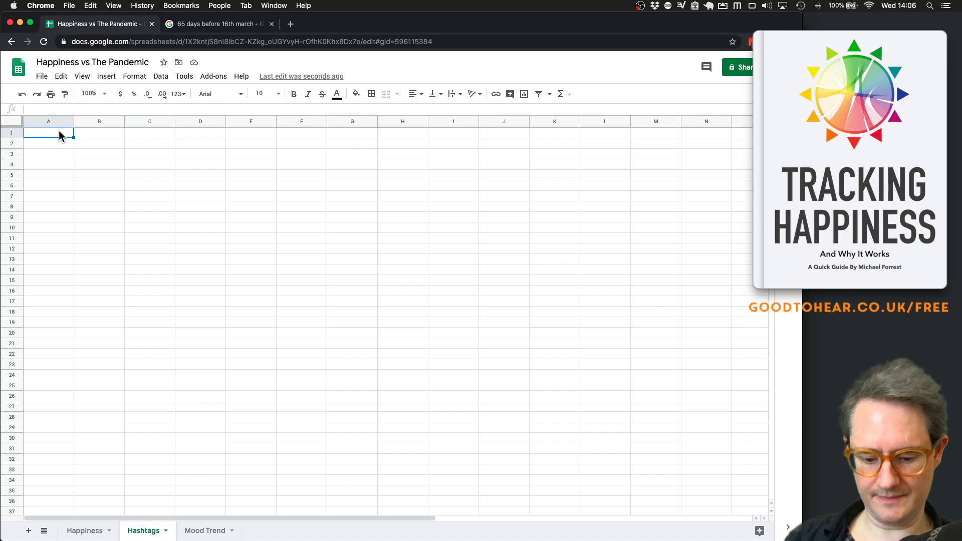
type("Hashtag")
key("Return")
- Enter the headers Unhappy Before, Neutral Before and Happy Before in cells B1 to D1
left_click(83, 134)
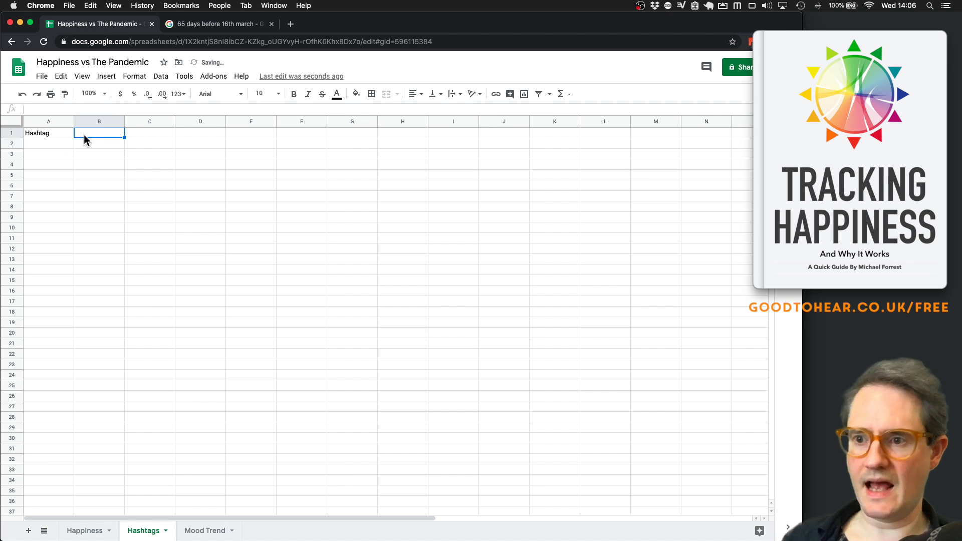
key("Return")
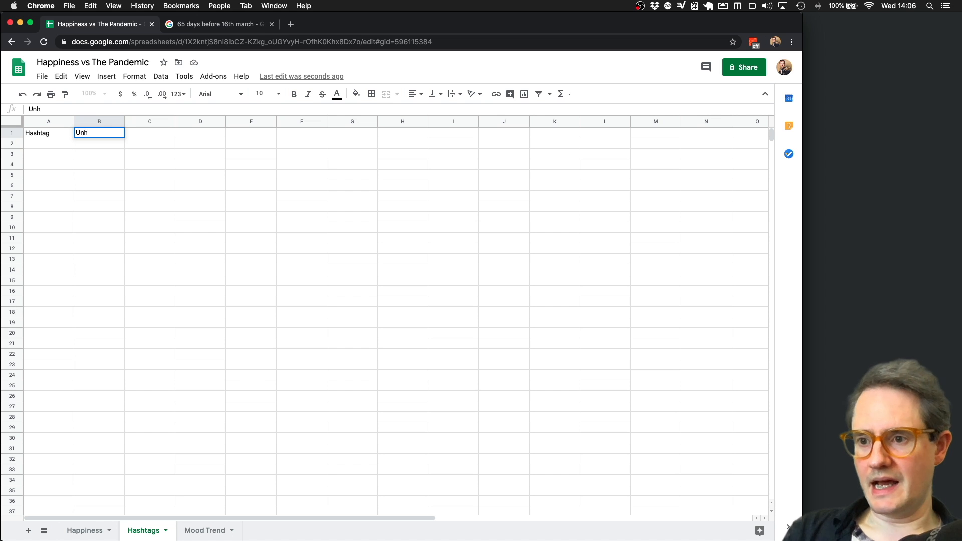
type("Unhappy Before")
key("Tab")
type("N")
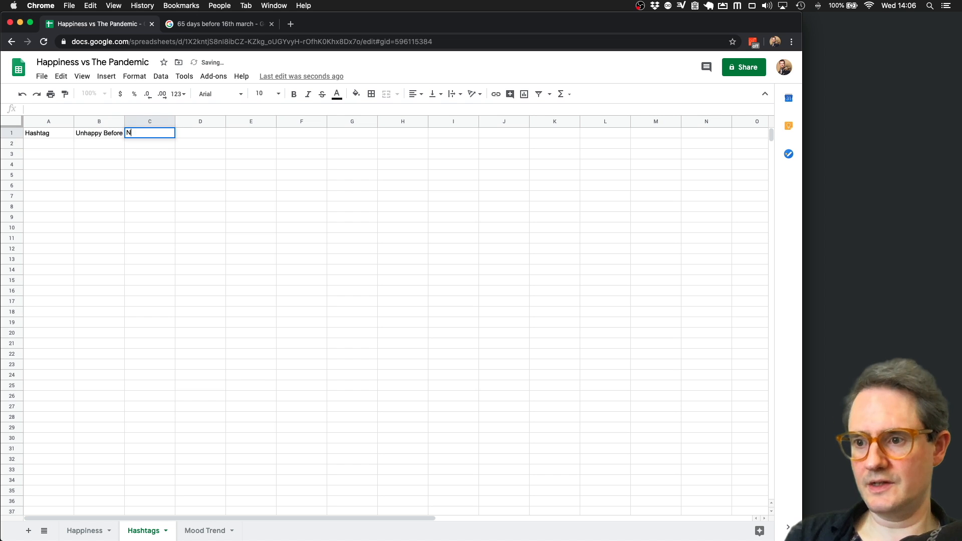
type("eutral Before")
key("Tab")
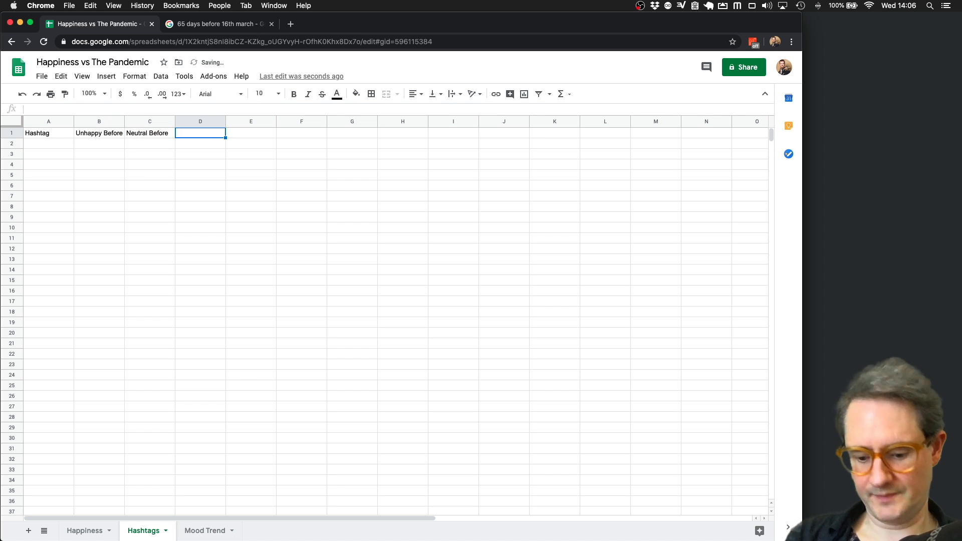
type("Happy Before")
key("Tab")
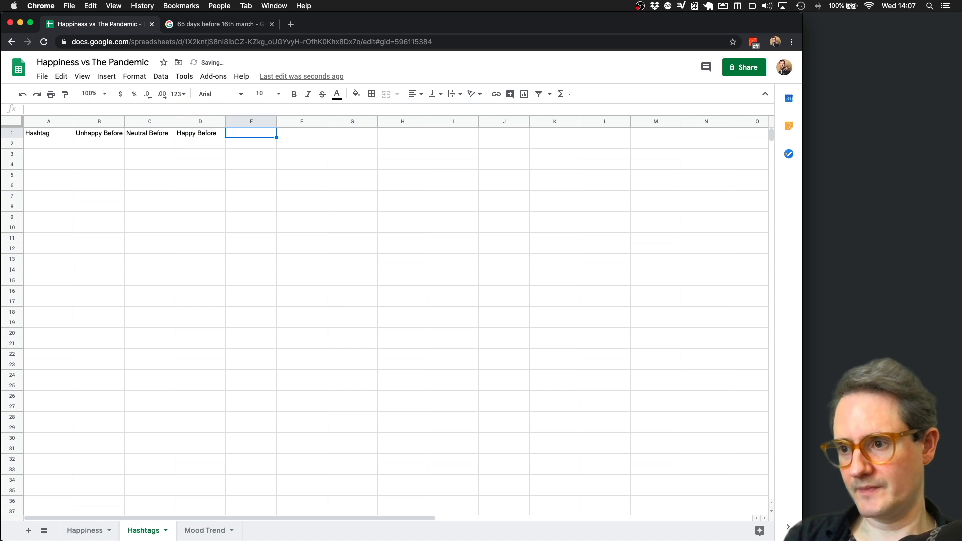
- Enter the headers Unhappy After, Neutral After and Happy After in cells E1 to G1
type("Unhappy After")
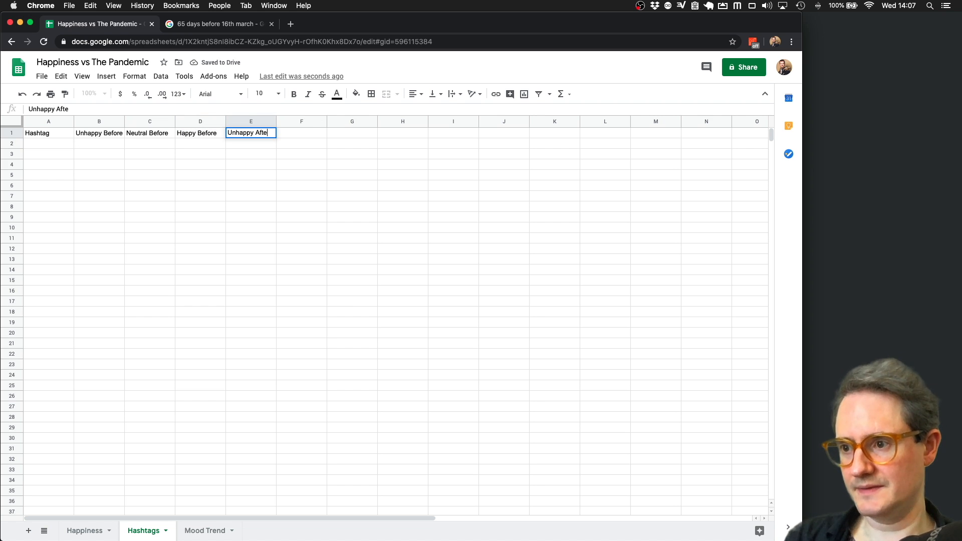
key("Tab")
type("Ne")
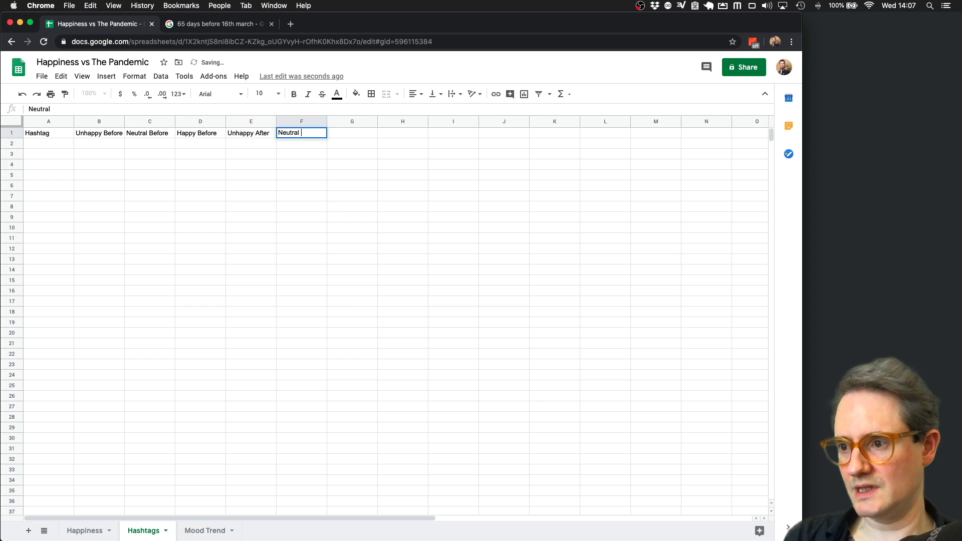
type("utral Fa")
key("BackSpace")
key("BackSpace")
type("After")
key("Tab")
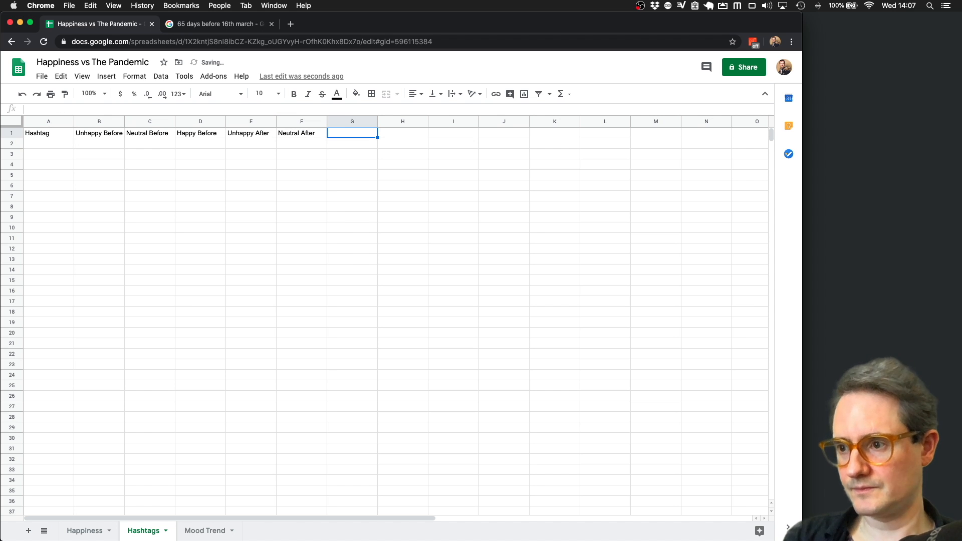
type("Happy After")
key("Return")
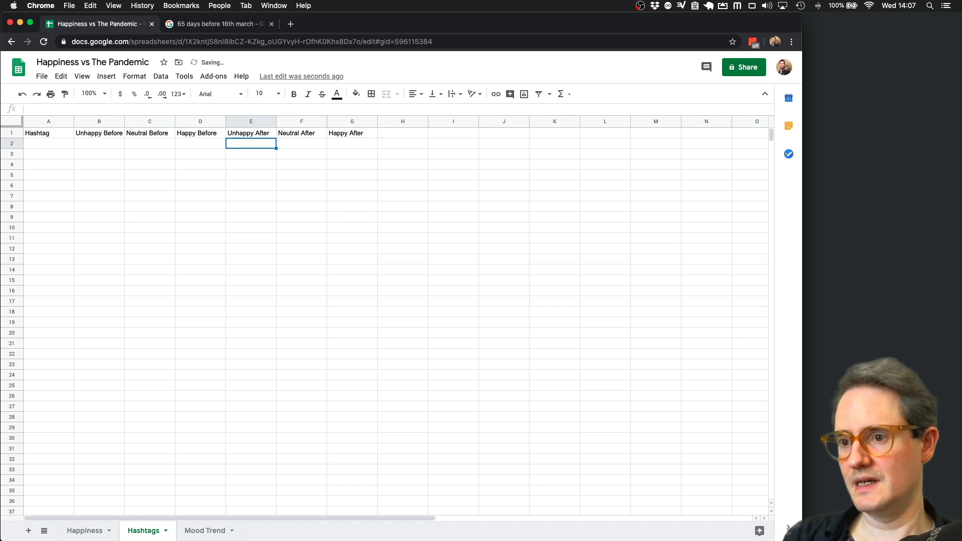
- Freeze row 1 of the Hashtags sheet and make its headers bold
left_click(11, 133)
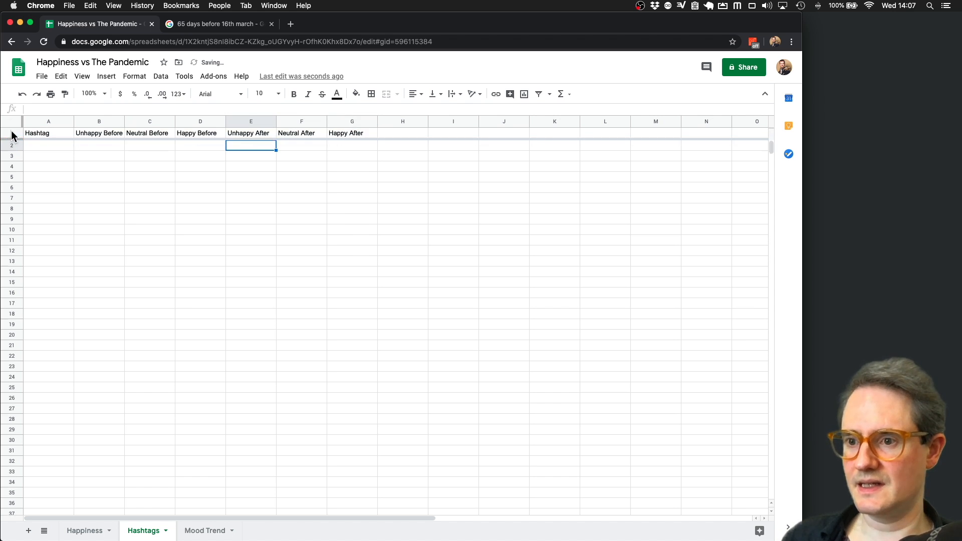
key("ctrl+b")
left_click(273, 168)
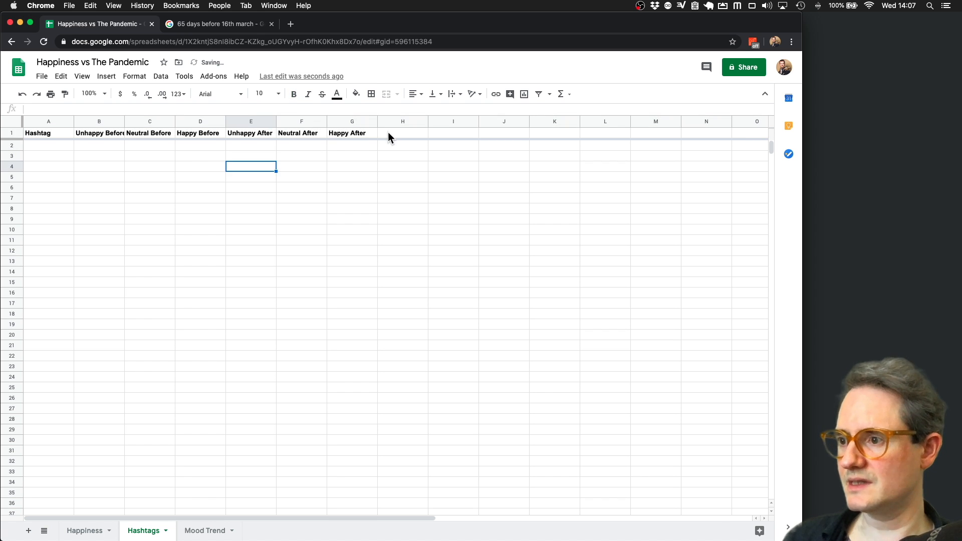
- Add the header Total in cell H1, after Happy After
left_click(388, 133)
type("Total")
key("Return")
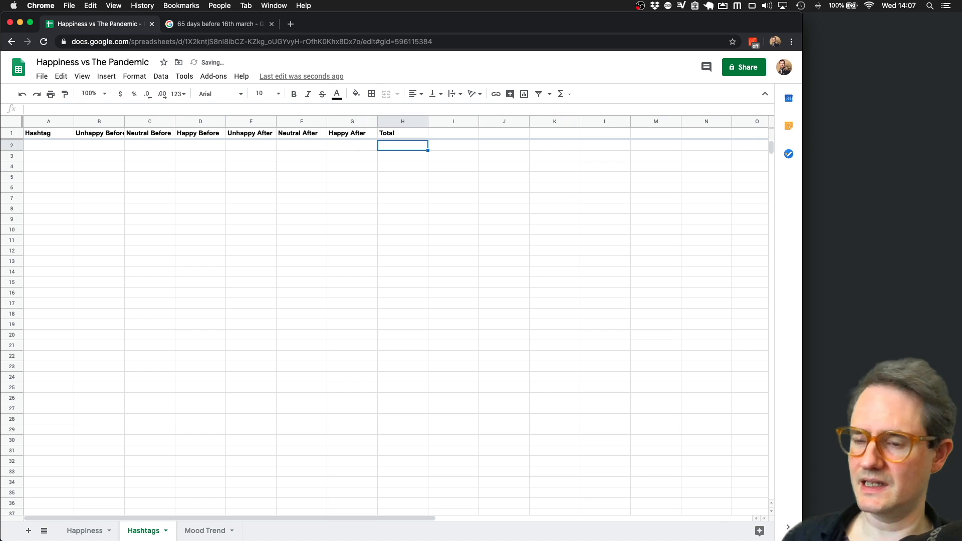
- Copy all hashtag headers in row 1 of the Happiness sheet, from #Anxious through the last one in column DT
left_click(85, 530)
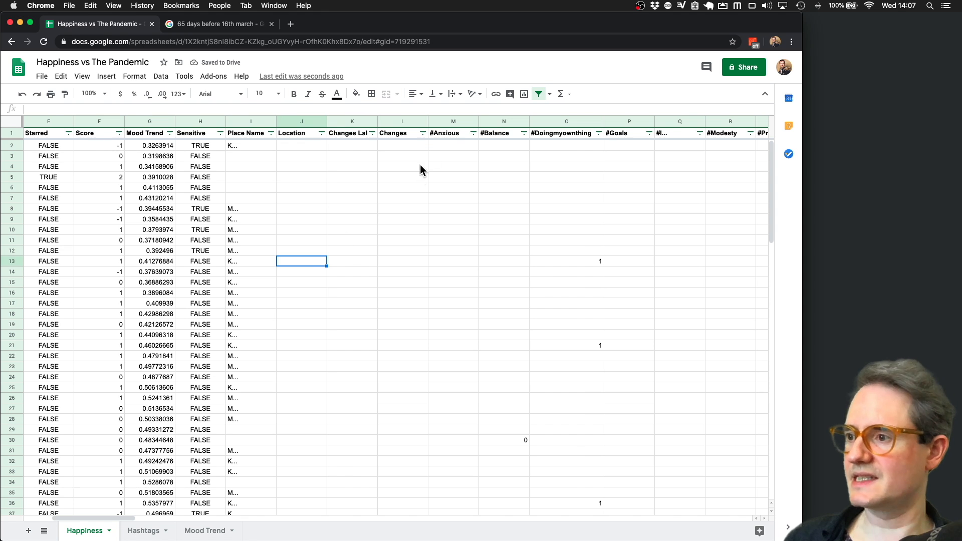
left_click(455, 134)
scroll(441, 136, "right", 20)
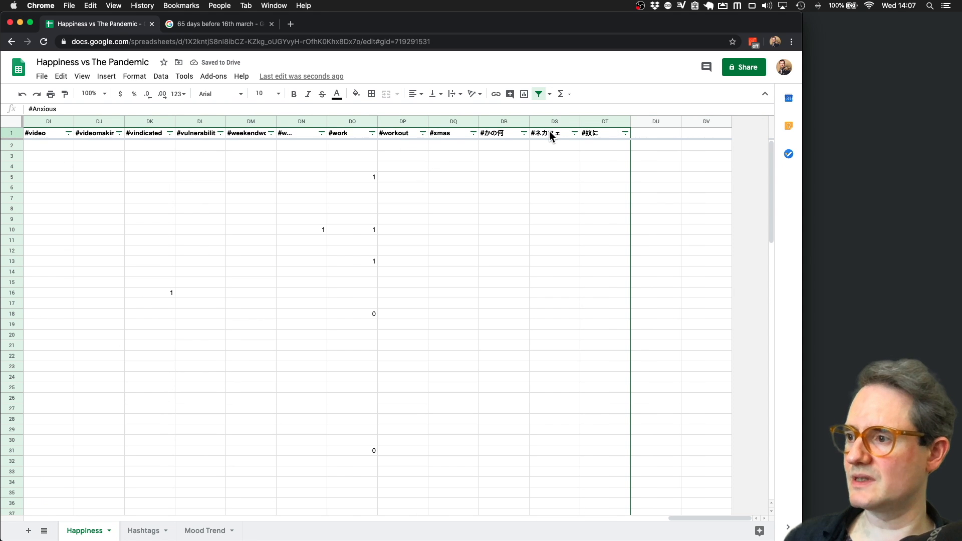
left_click(588, 132, "shift")
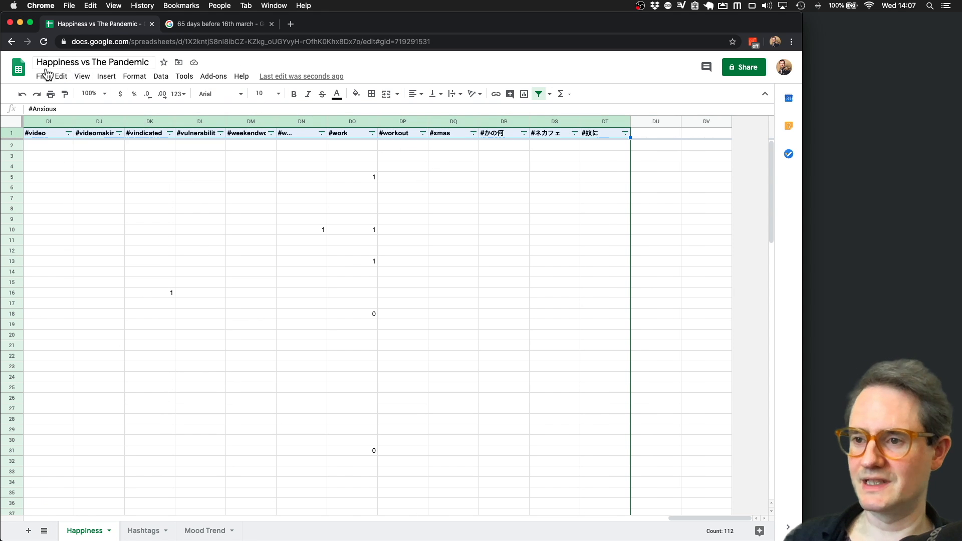
left_click(60, 76)
left_click(79, 136)
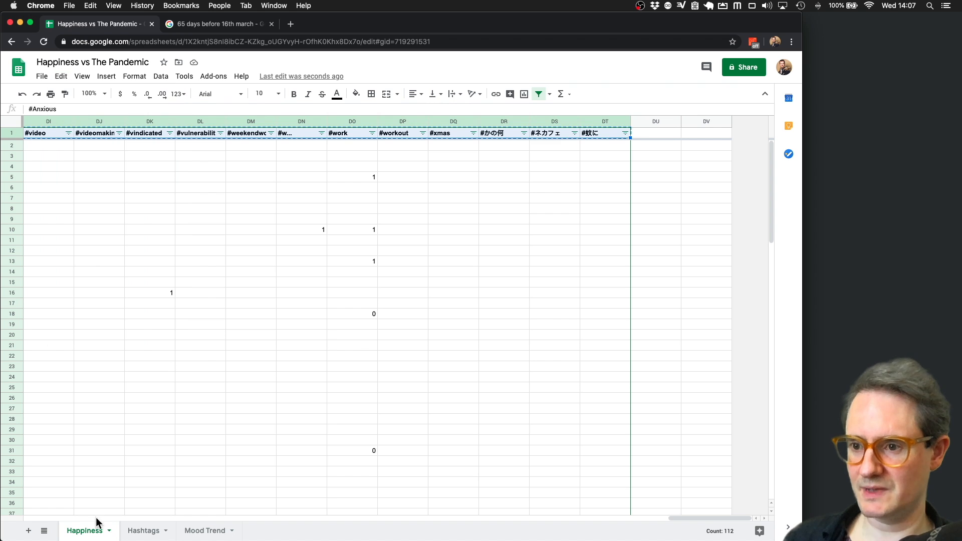
- Paste the copied hashtags transposed down column A of the Hashtags sheet from A2, and widen column A to fit them
left_click(140, 531)
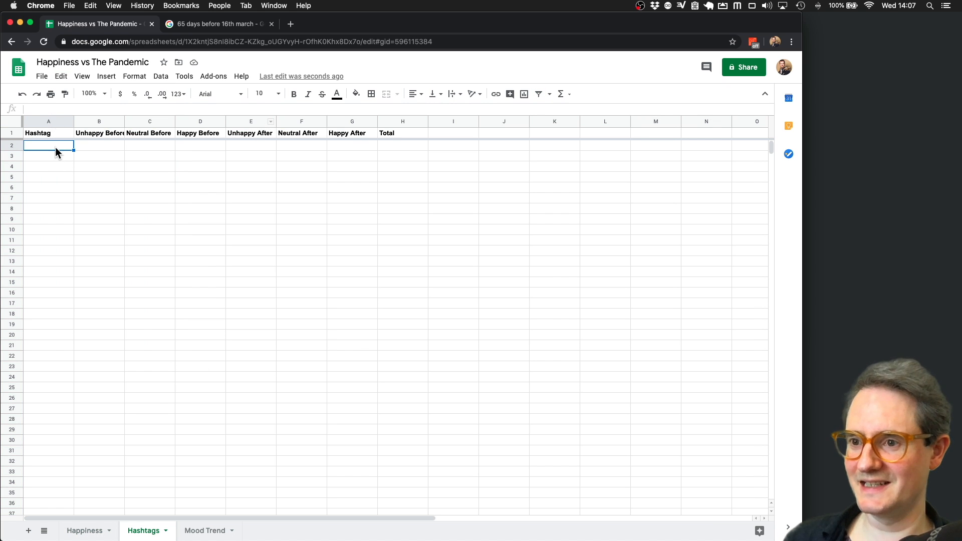
left_click(60, 77)
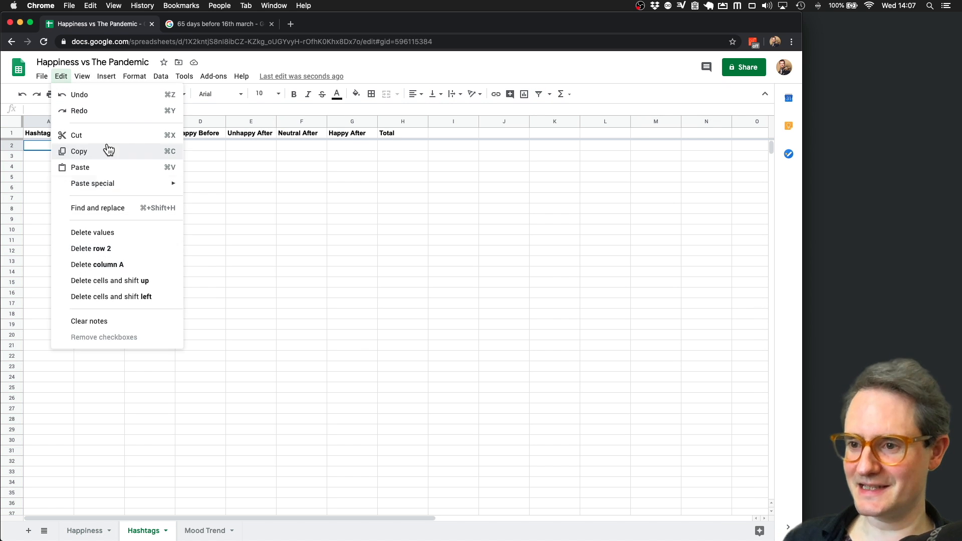
mouse_move(115, 186)
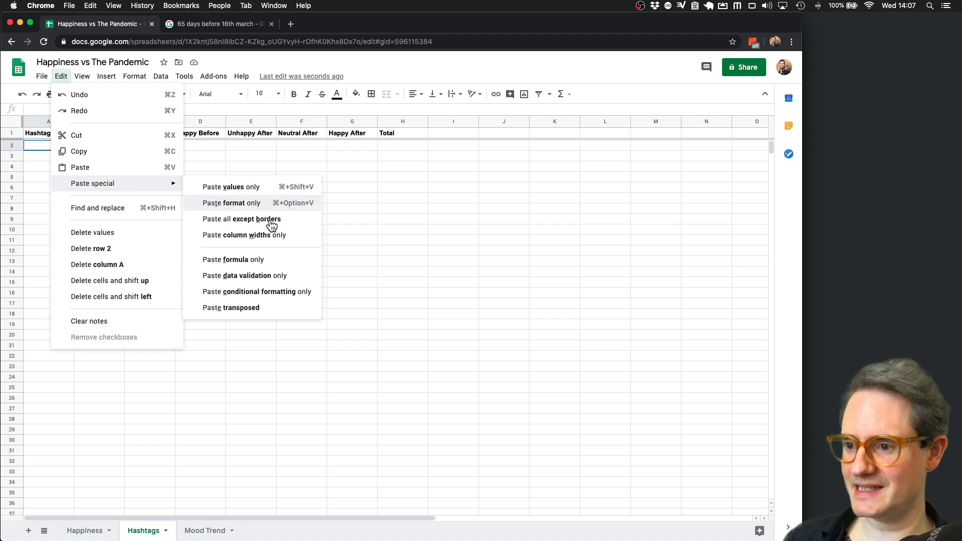
left_click(249, 306)
left_click(118, 271)
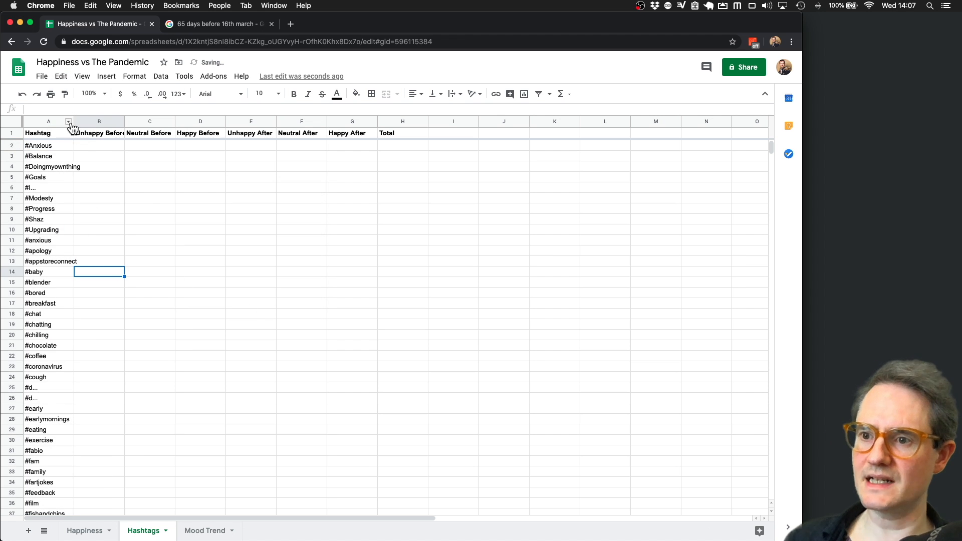
left_click_drag(74, 120, 89, 121)
- Start a DCOUNT formula in B2 of the Hashtags sheet, referencing the Happiness sheet from column A as its database
left_click(101, 146)
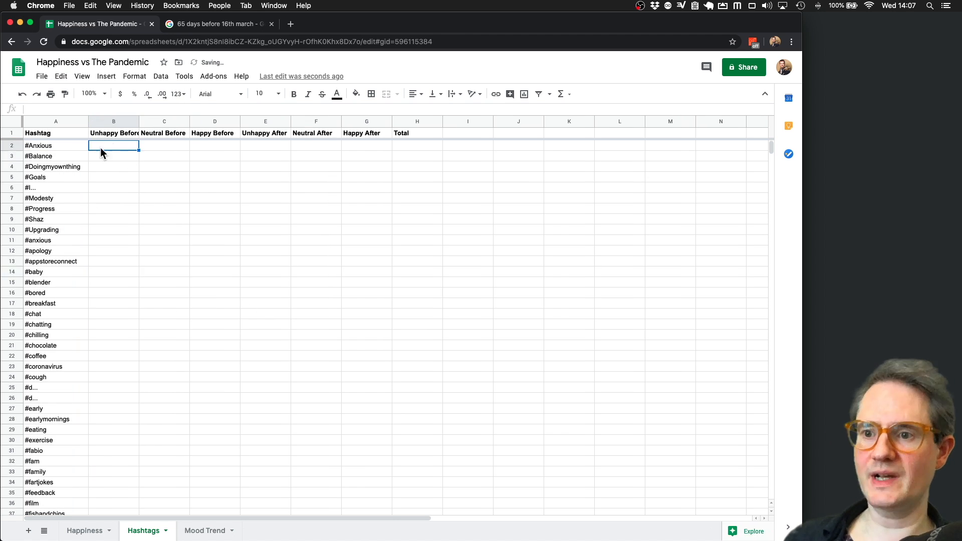
scroll(66, 170, "down", 1)
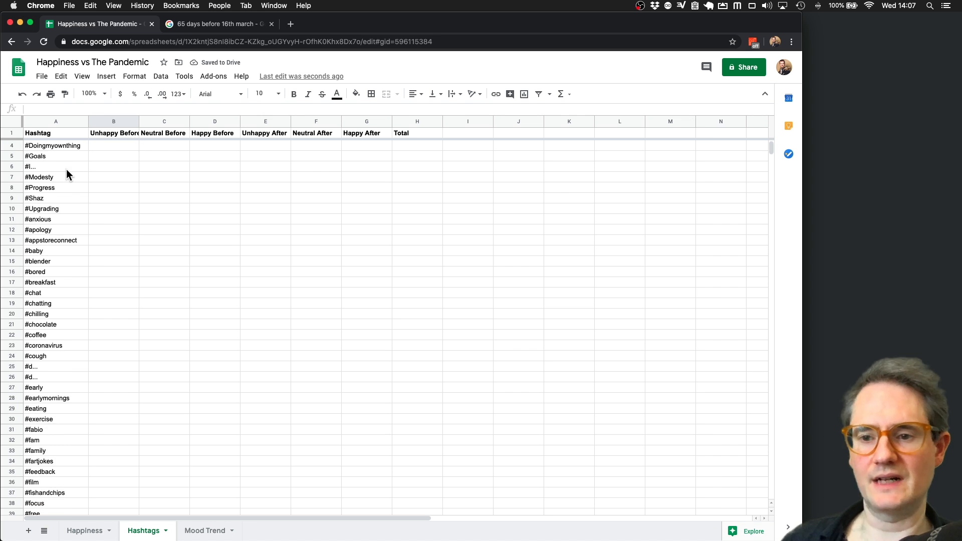
scroll(76, 178, "up", 1)
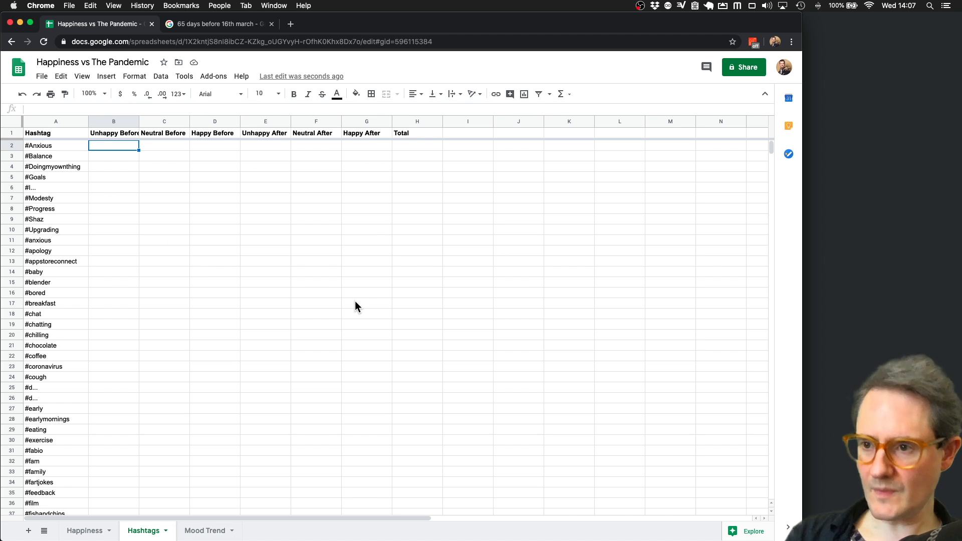
type("=DCOUNT(")
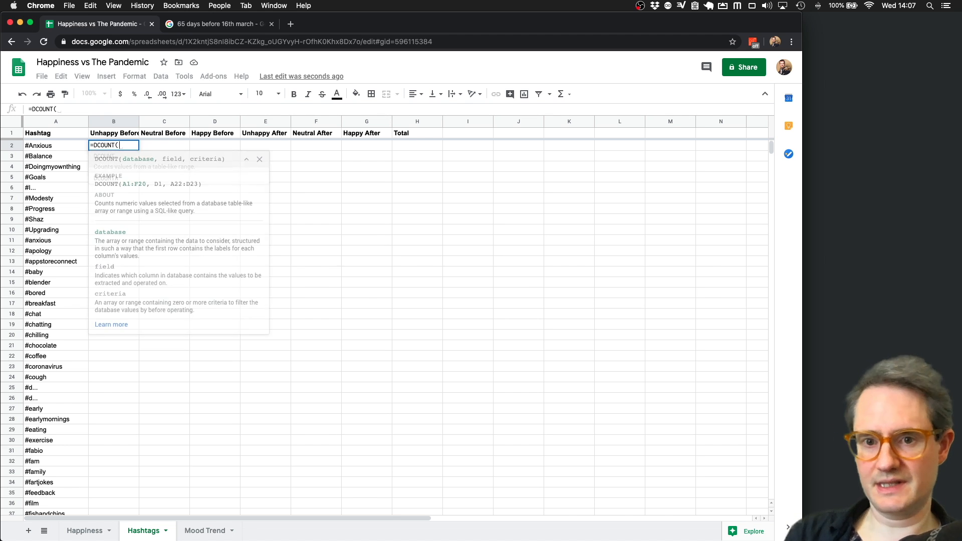
left_click(84, 531)
scroll(43, 124, "left", 20)
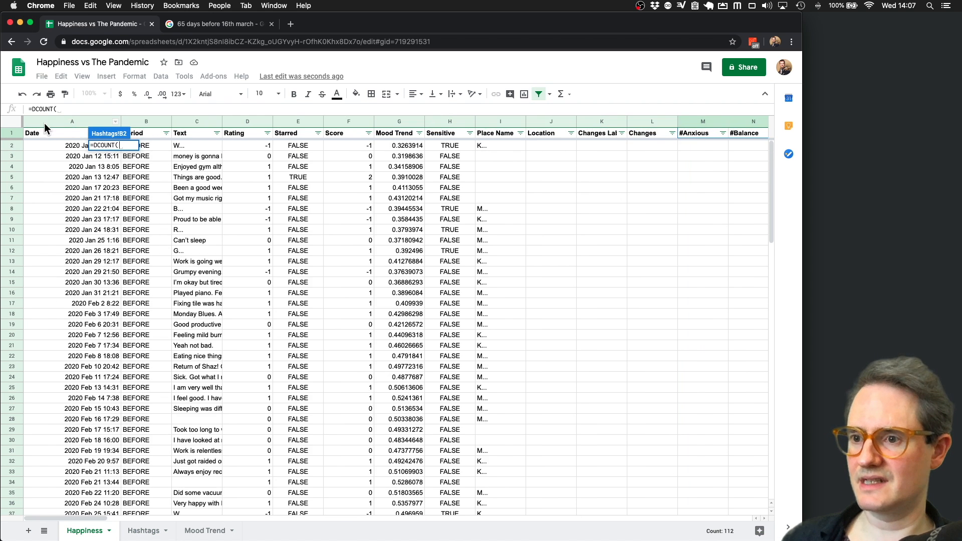
left_click(44, 123)
type("``")
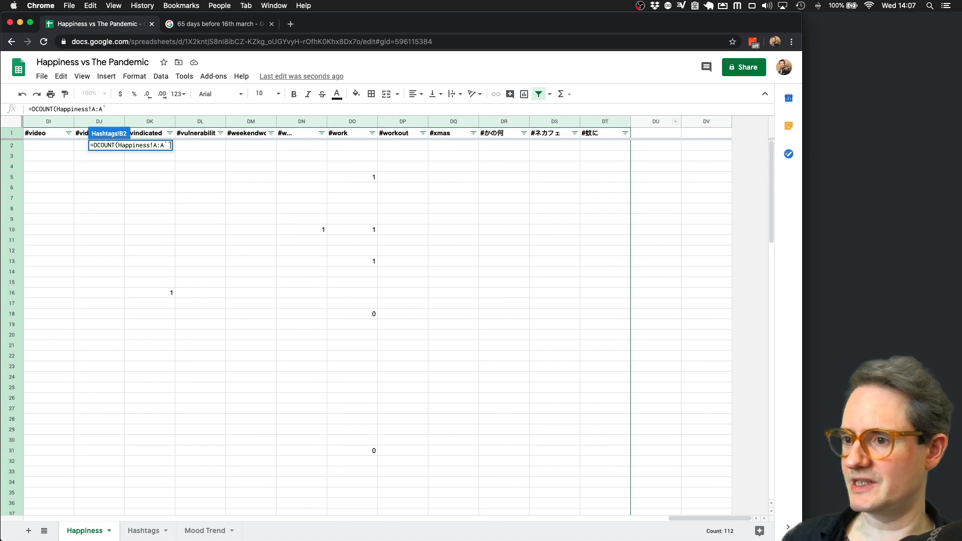
key("Return")
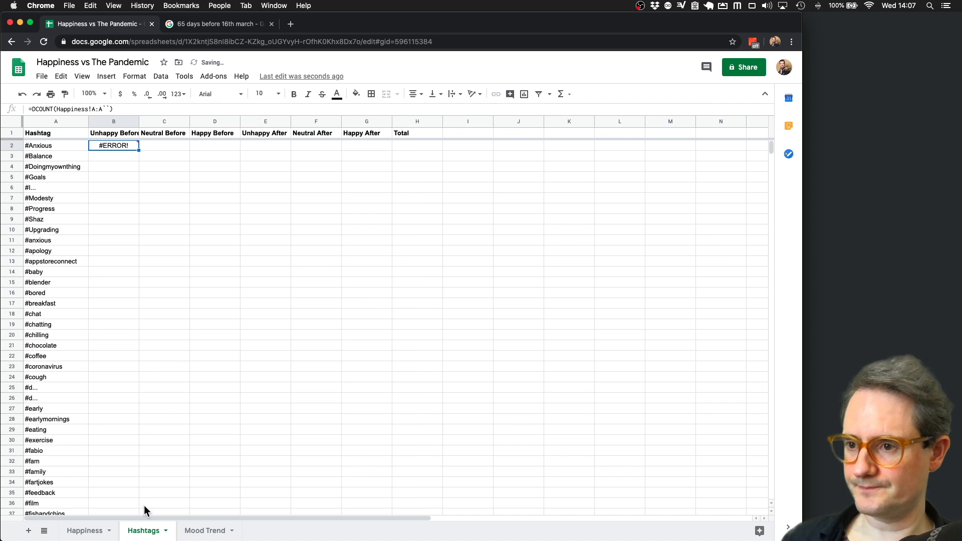
- Correct the database range in B2's DCOUNT formula to Happiness!A:DT and remove the stray backticks
left_click(106, 109)
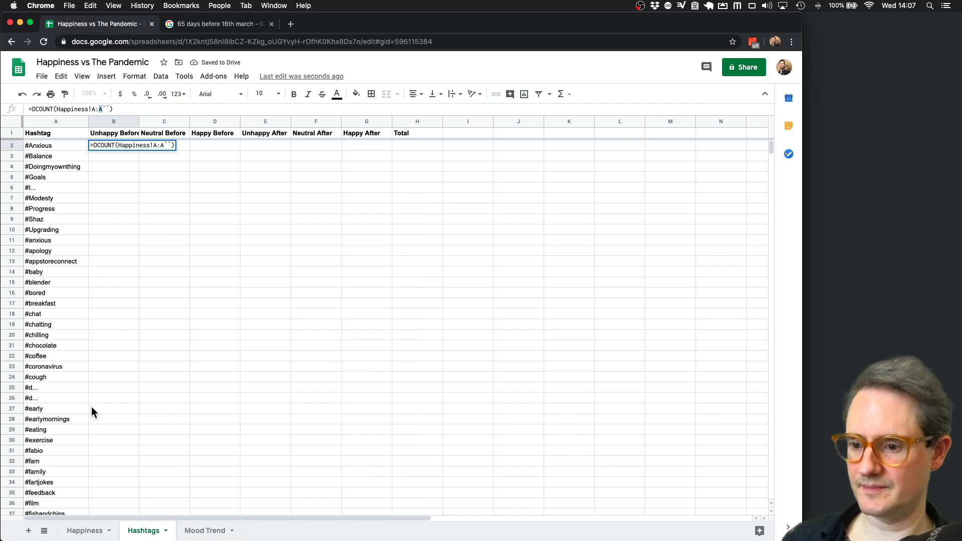
left_click(84, 530)
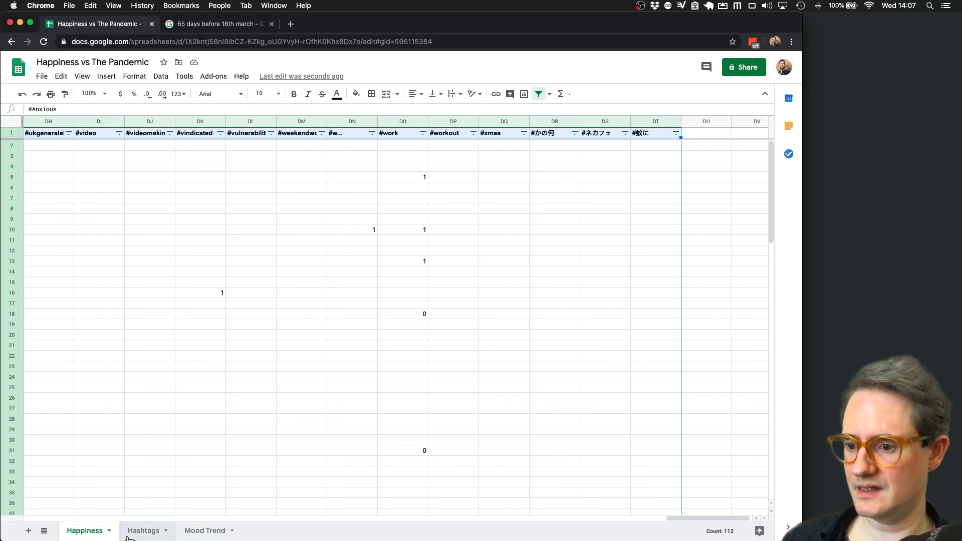
left_click(145, 531)
left_click(101, 110)
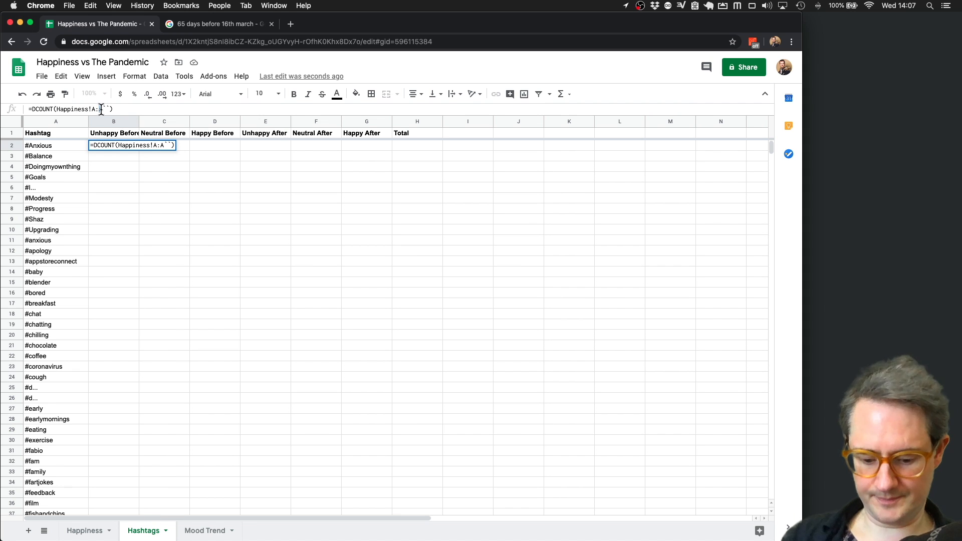
key("BackSpace")
type("DT")
key("BackSpace")
key("BackSpace")
- Complete B2's DCOUNT formula with "#Anxiety" as the field and the range J3:K4 as the criteria
type(",")
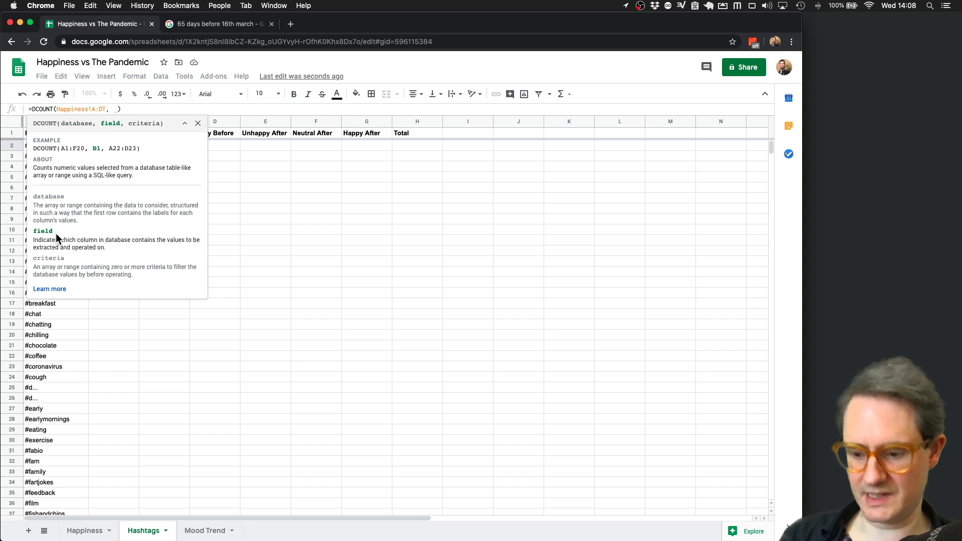
type("\"#A")
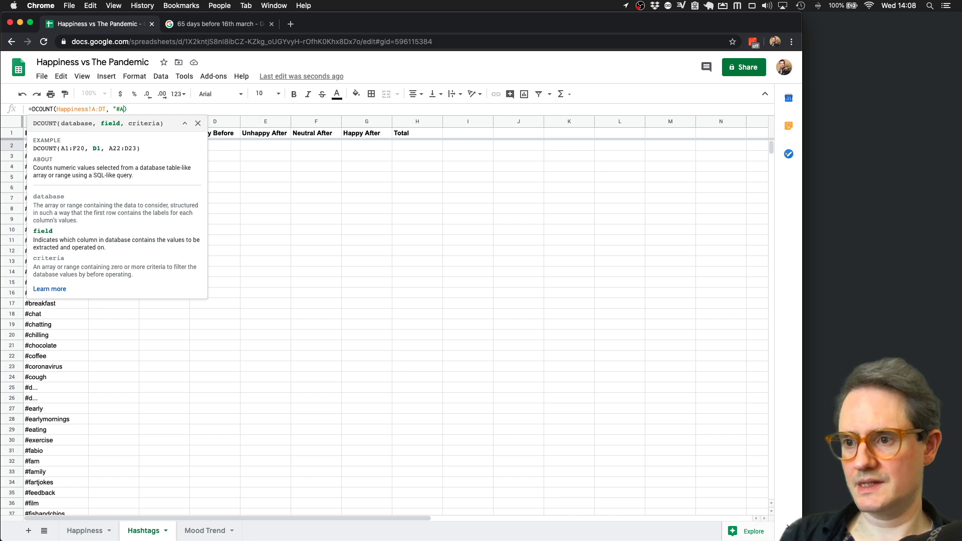
type("nxiety\"")
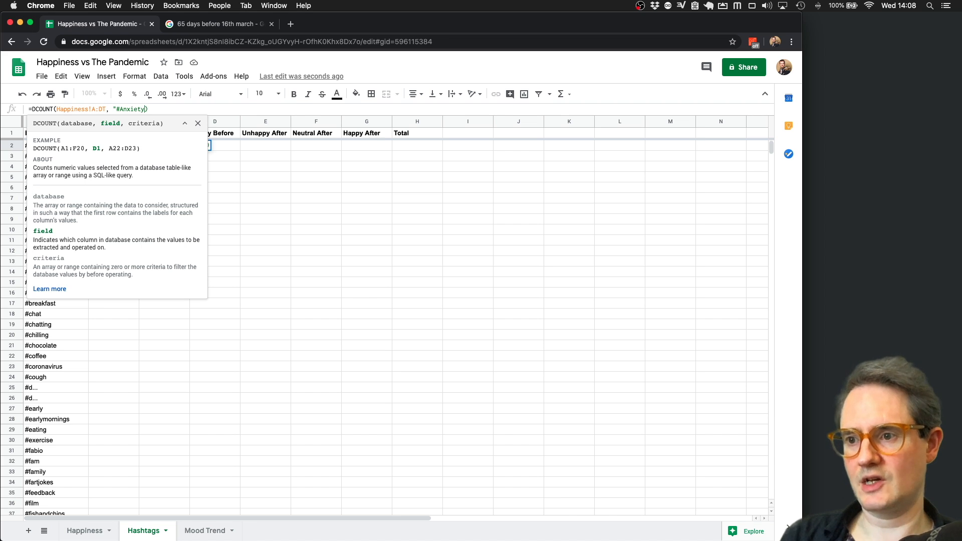
type(",")
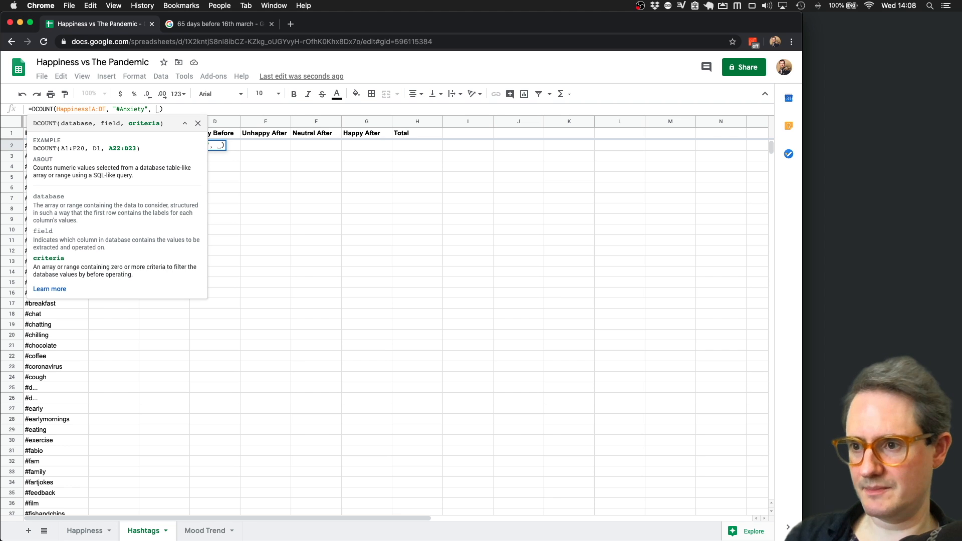
left_click_drag(521, 152, 569, 170)
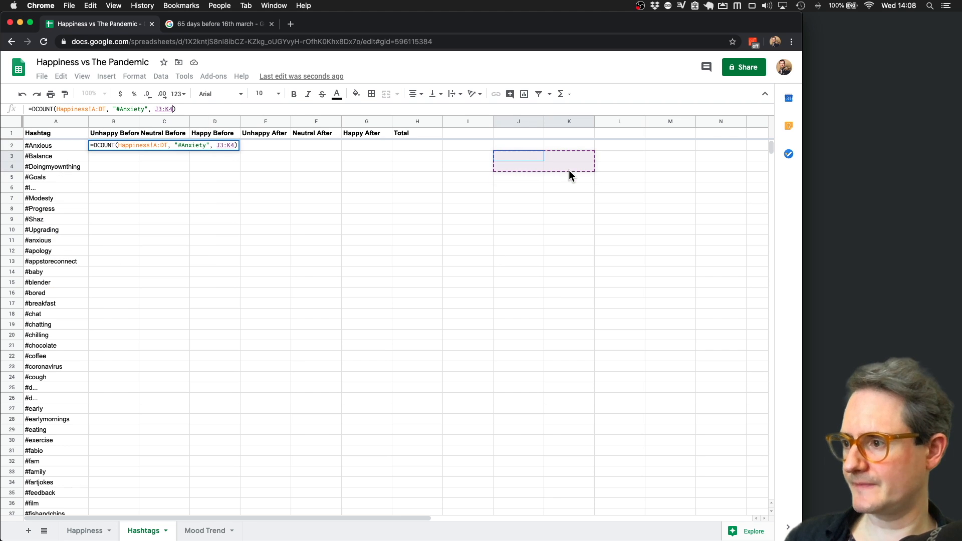
key("Return")
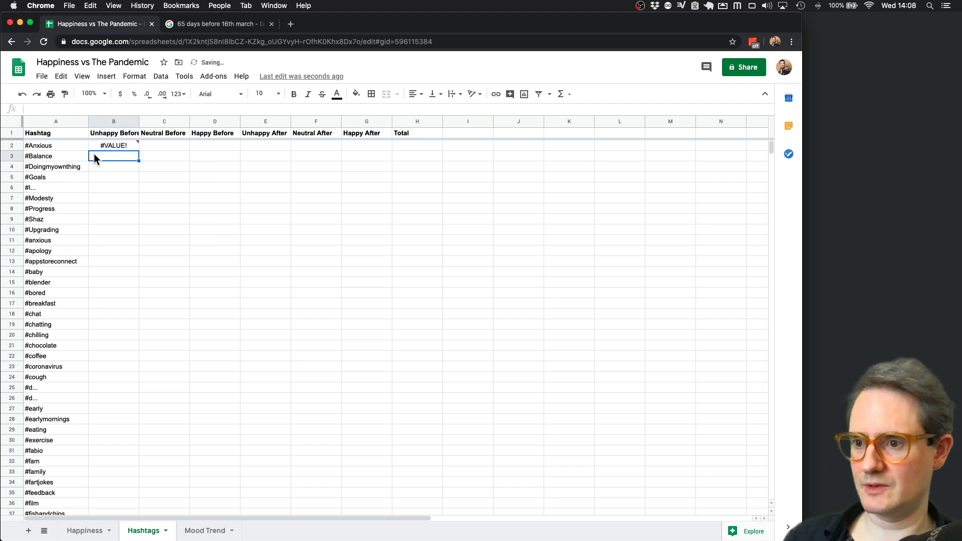
- Enter the first criteria column for the formula, with the header #Anxiety in J3 and the value -1 in J4
left_click(521, 158)
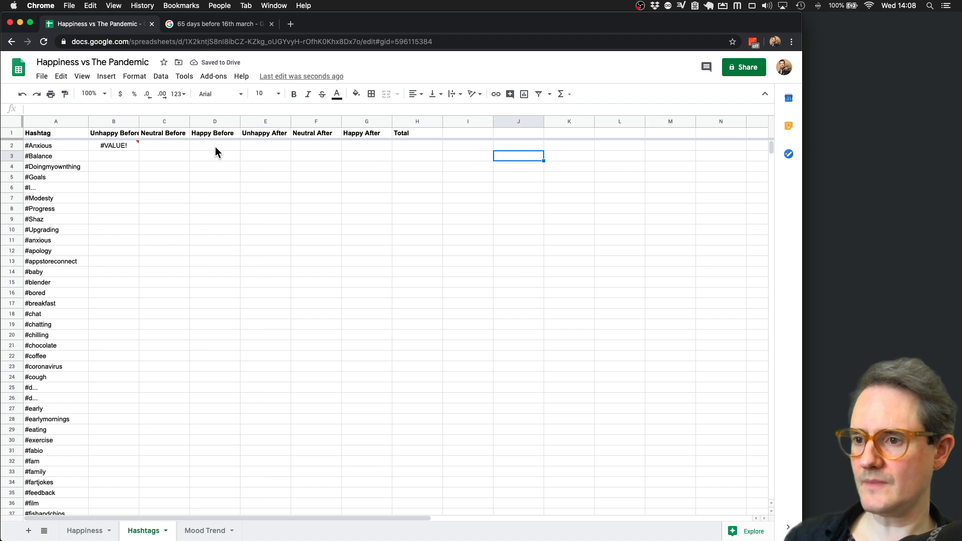
left_click(122, 146)
left_click(172, 109)
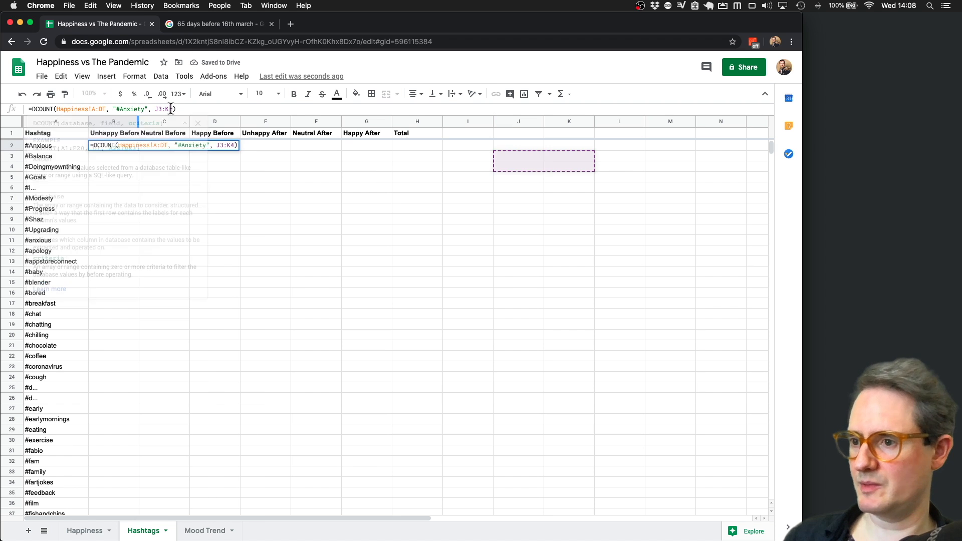
left_click(518, 198)
left_click(520, 155)
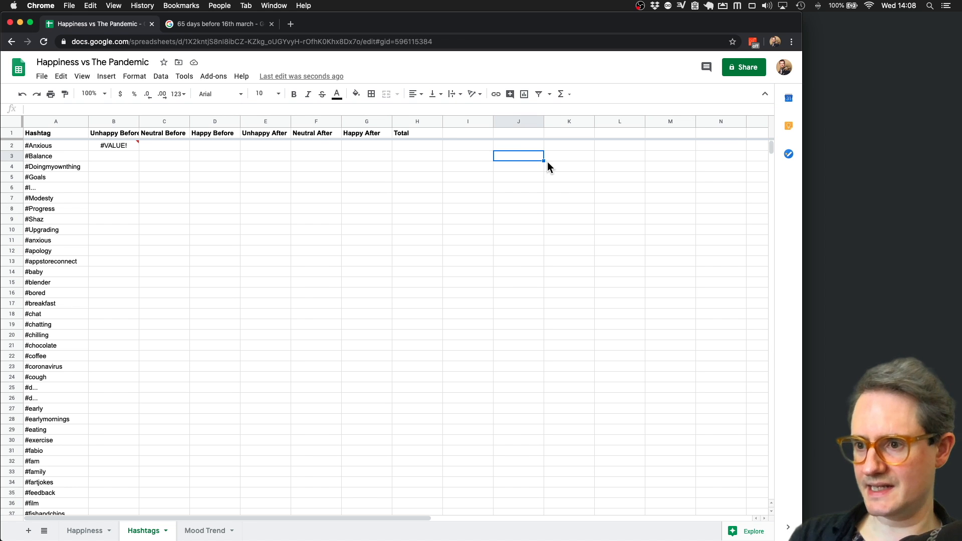
type("#Anxiety")
key("Return")
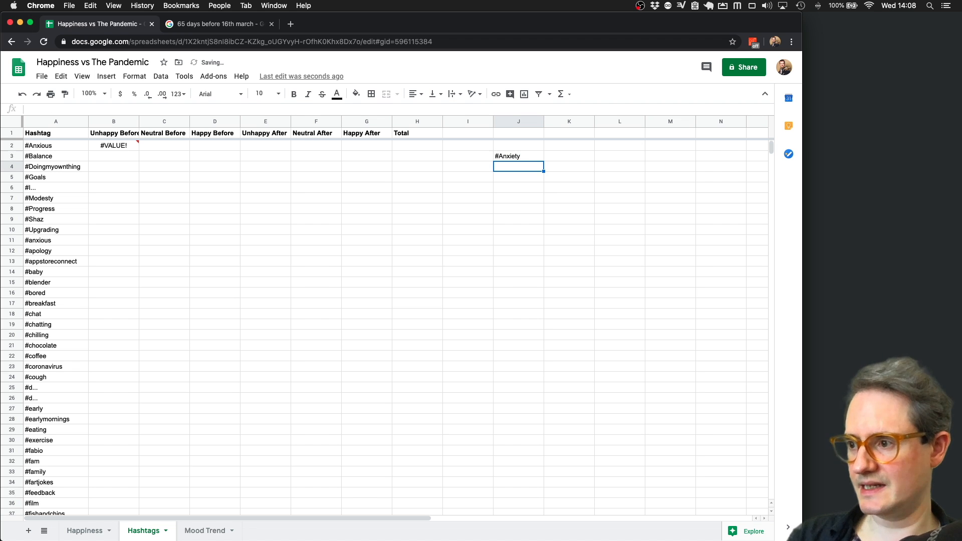
type("-1")
key("Tab")
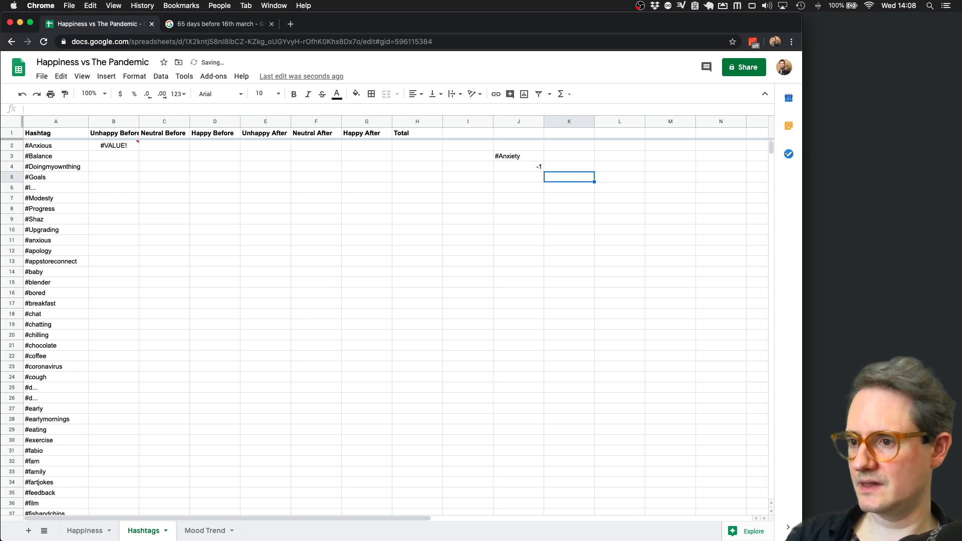
- Add the second criteria column with the header Period in K3 and the value BEFORE in K4
key("Up")
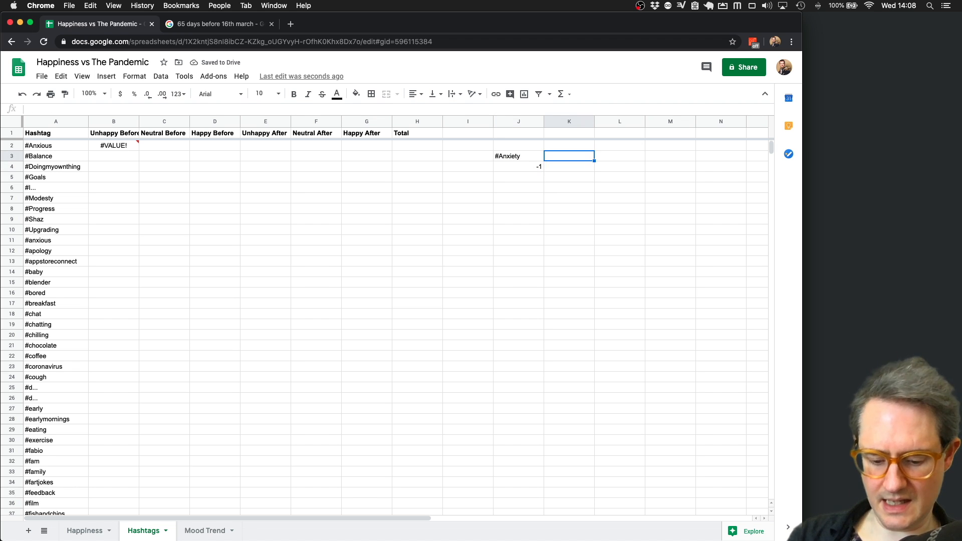
type("Period")
key("Return")
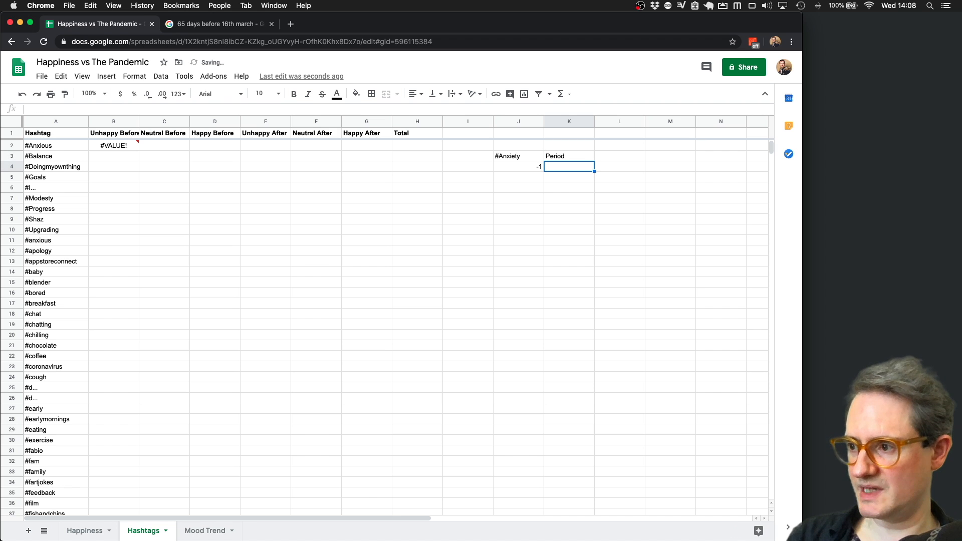
type("BEFORE")
key("Return")
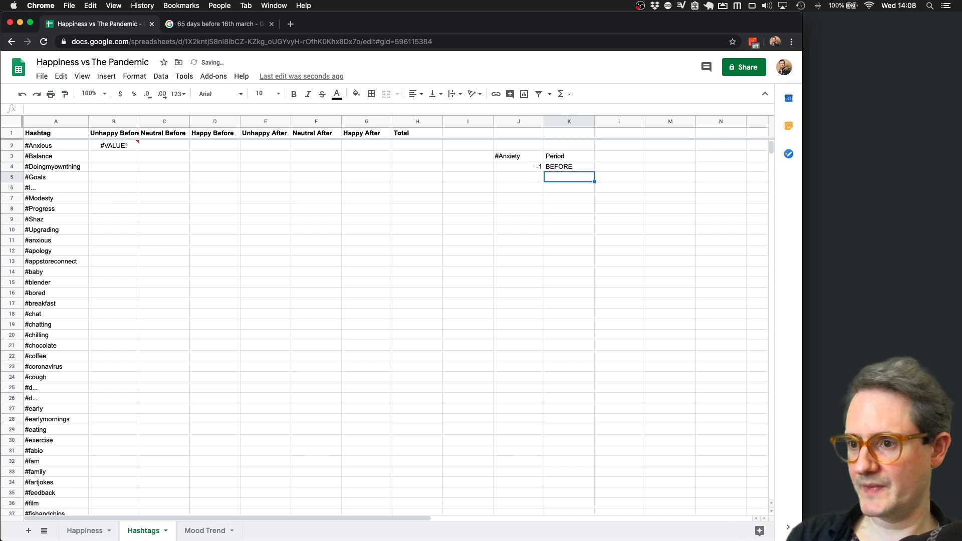
- Try the uppercase field name "#ANXIETY" in B2's DCOUNT formula
left_click(555, 158)
left_click(115, 146)
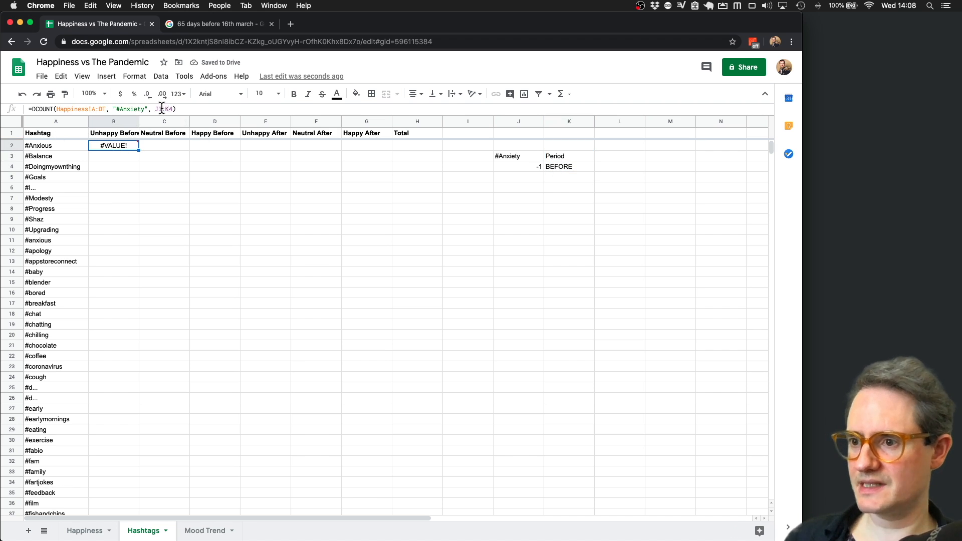
left_click(153, 109)
left_click_drag(152, 109, 176, 109)
key("Return")
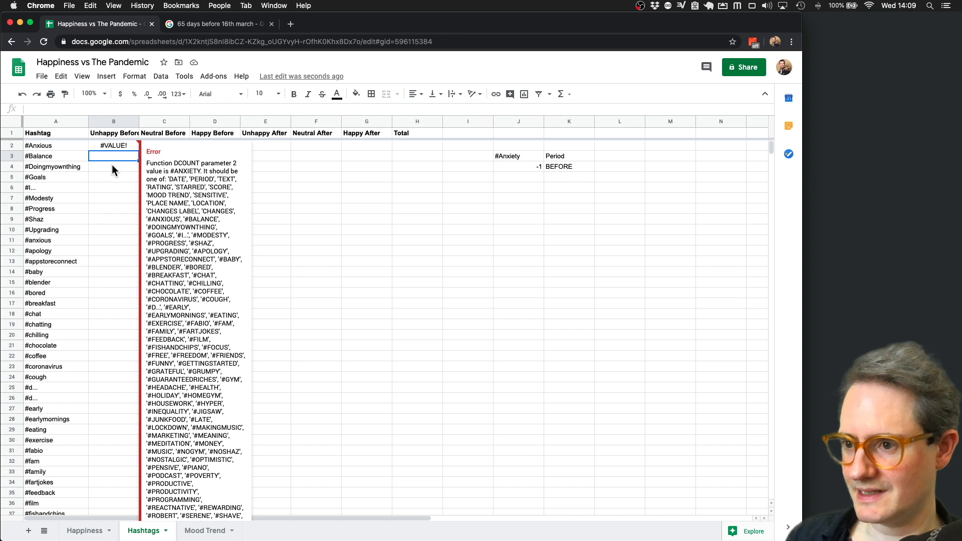
- Replace the field name in B2's DCOUNT formula with "#Anxious"
left_click(115, 150)
double_click(129, 109)
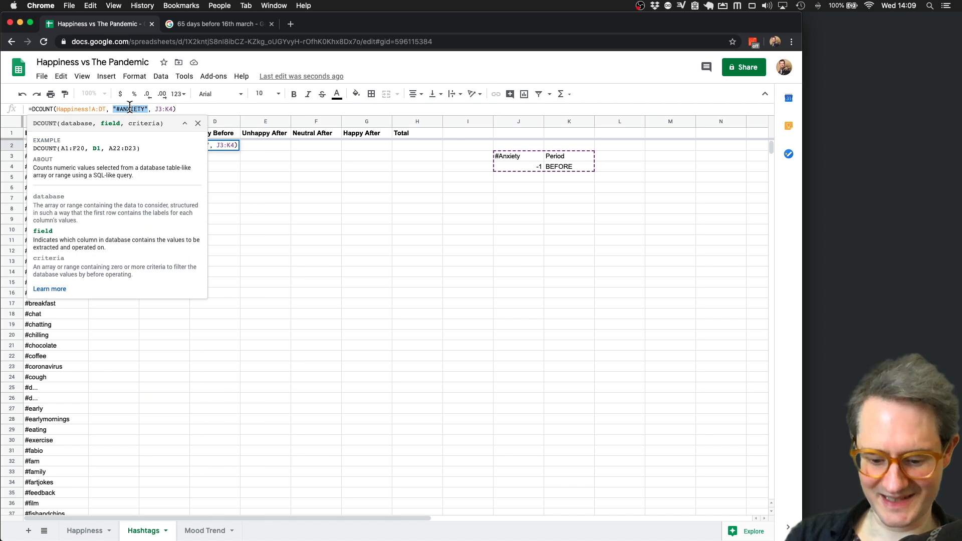
key("BackSpace")
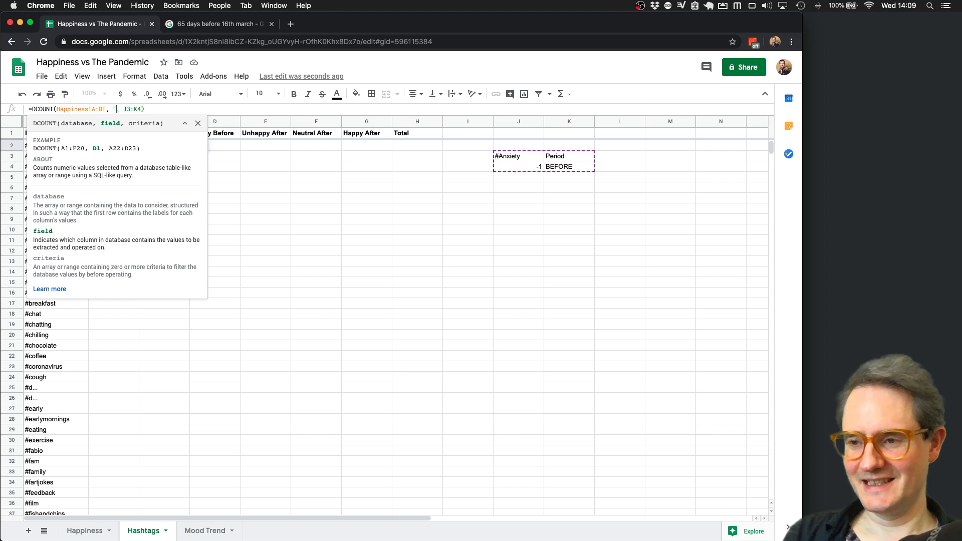
type("\"#A")
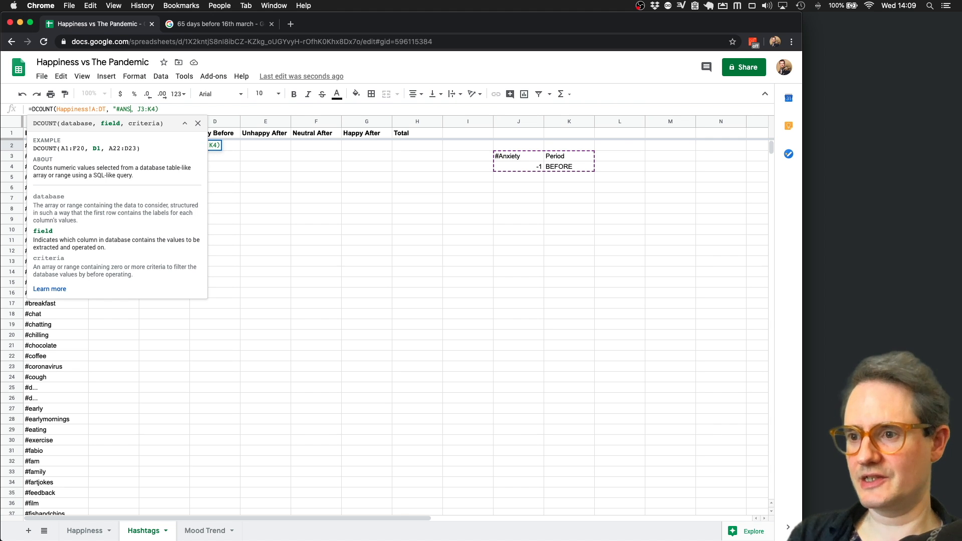
type("nxious\"")
key("Return")
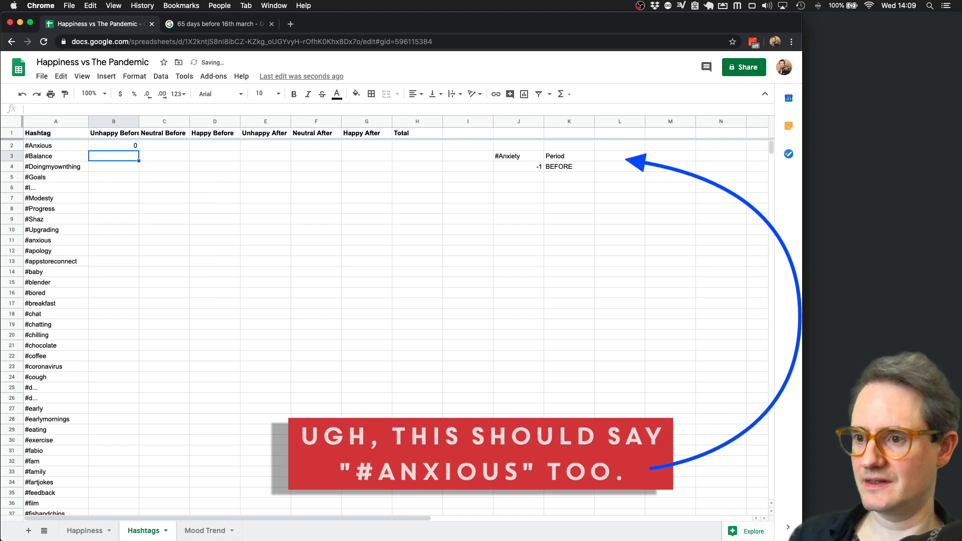
left_click(133, 146)
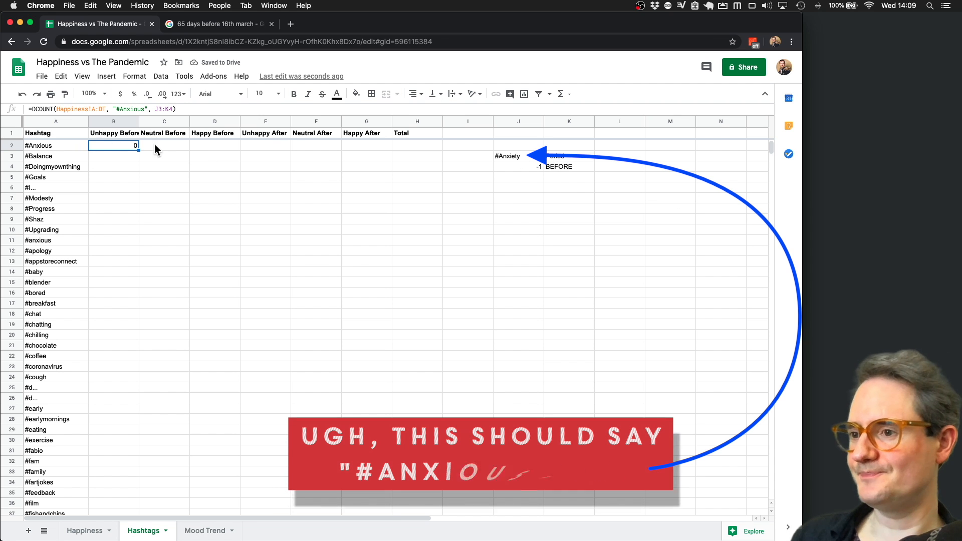
- Clear the helper criteria range J3:K4 on the Hashtags sheet
left_click_drag(515, 156, 571, 167)
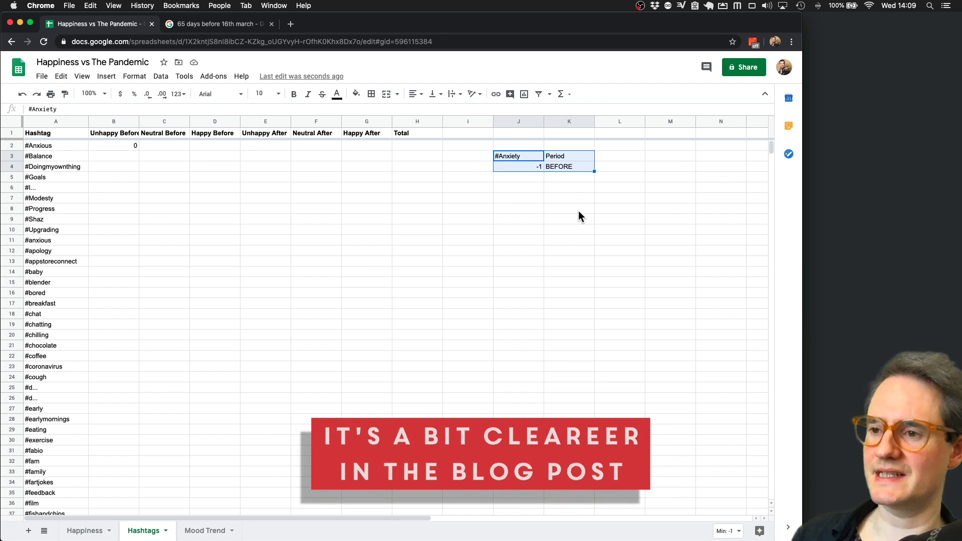
key("Delete")
- Replace the "#Anxious" field name in B2's DCOUNT formula with a reference to A2
left_click(122, 144)
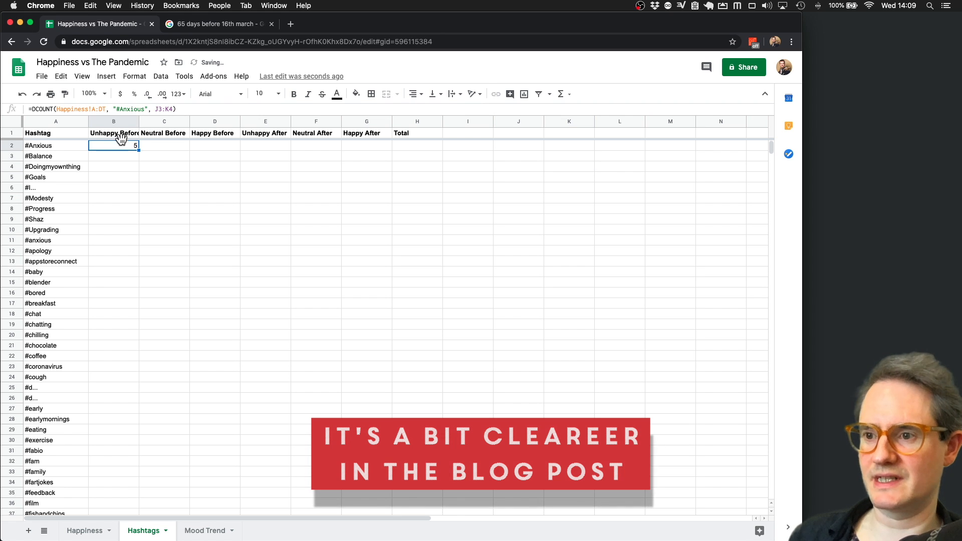
left_click(130, 106)
left_click_drag(113, 109, 148, 109)
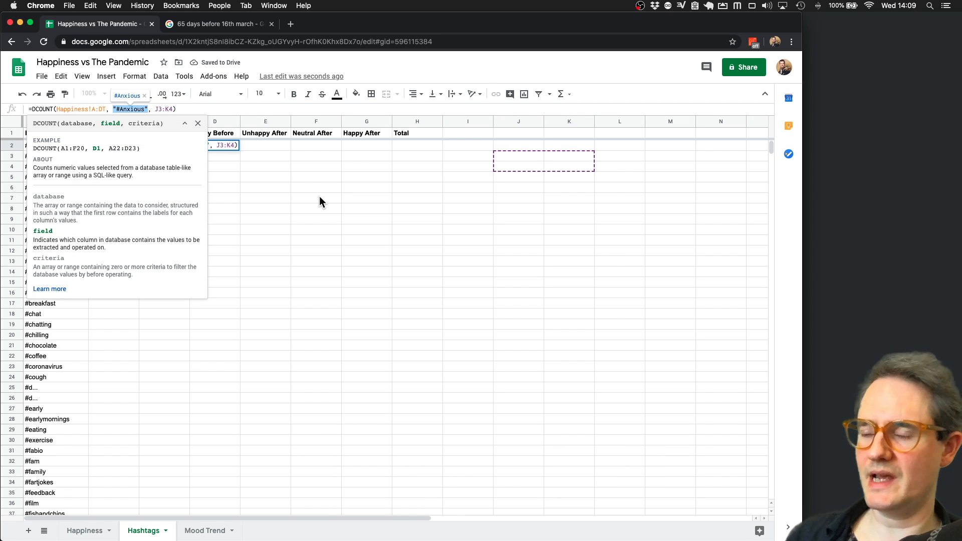
key("BackSpace")
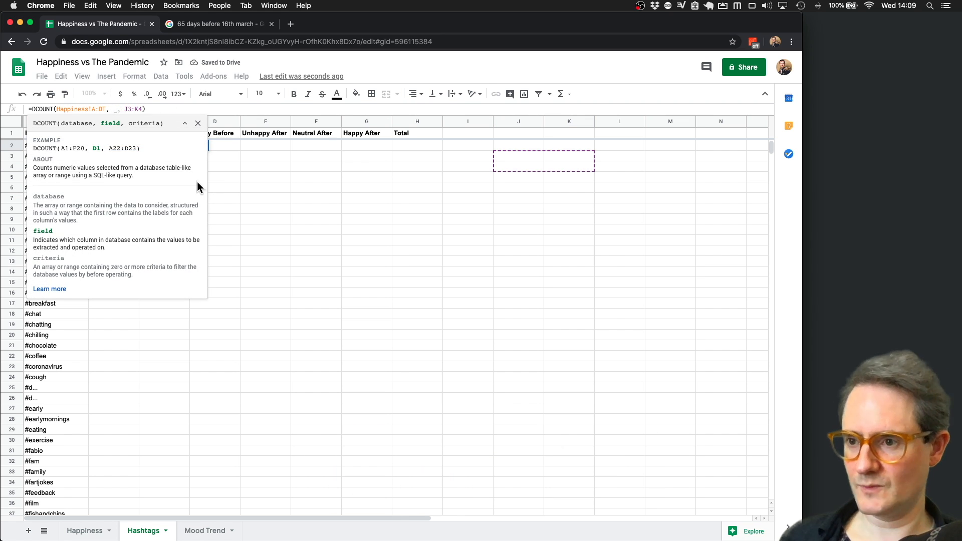
key("Return")
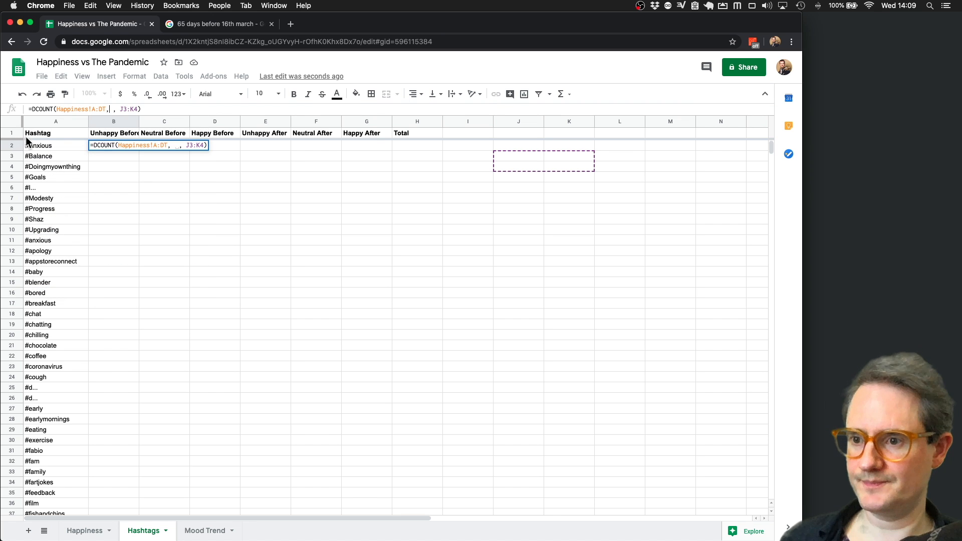
left_click(27, 143)
- Replace the J3:K4 criteria in B2's formula with an inline array whose header row is A2 and "Period"
double_click(139, 109)
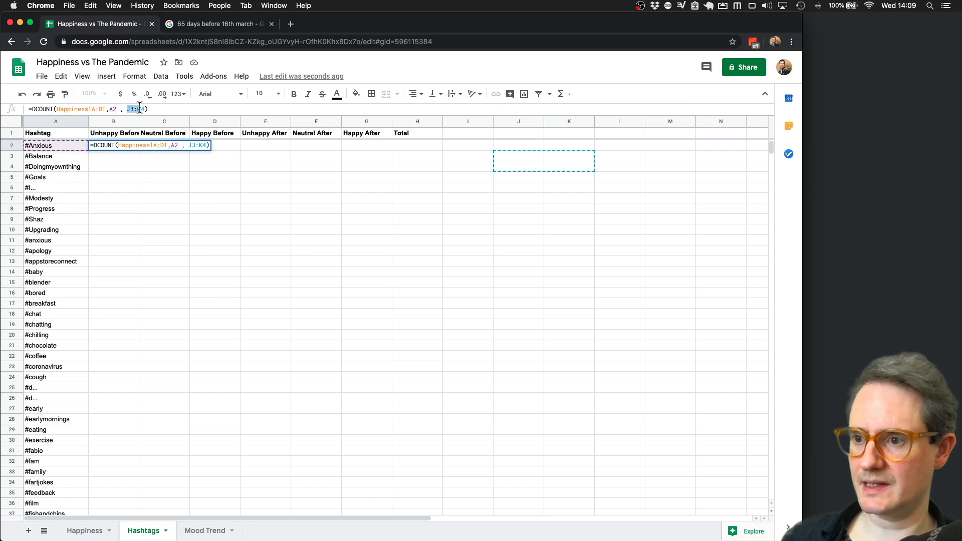
key("BackSpace")
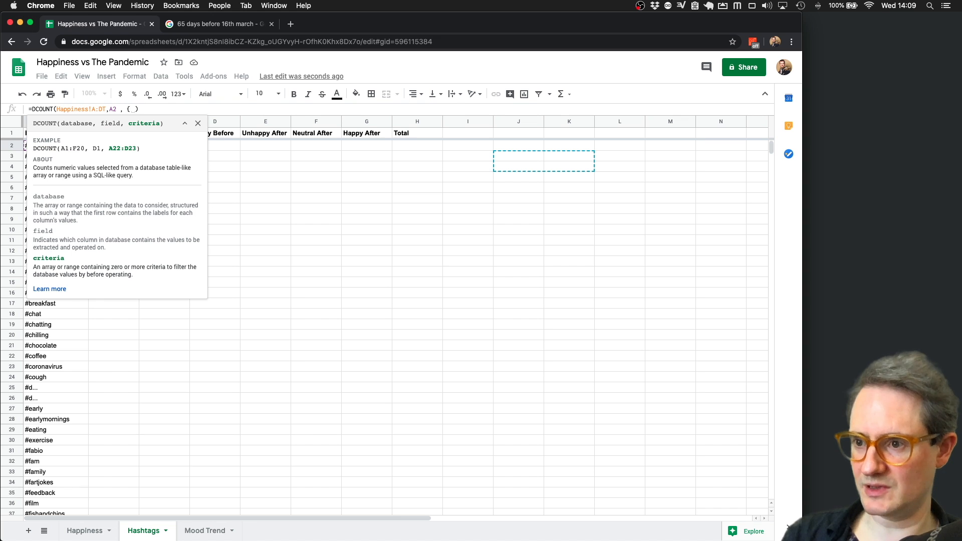
type("{}")
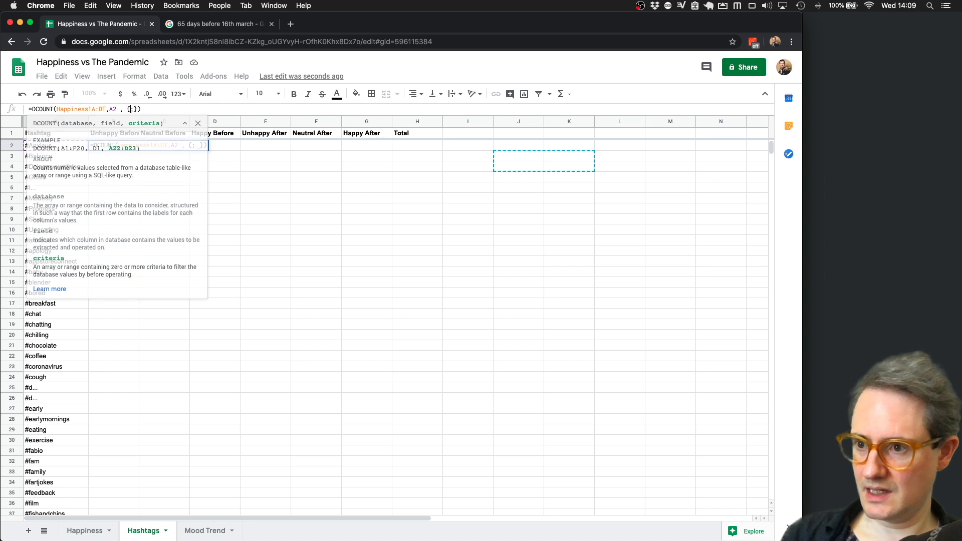
type(";")
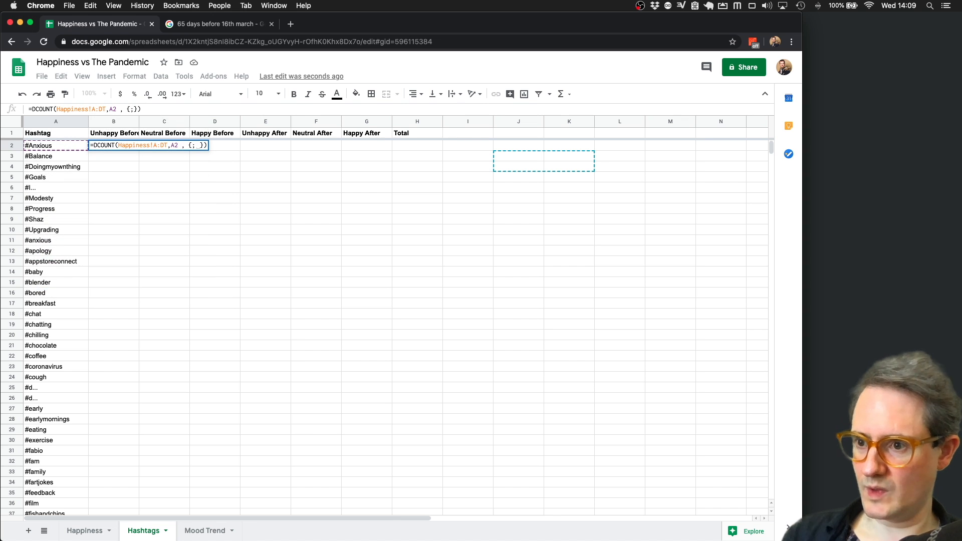
left_click(44, 146)
type(",")
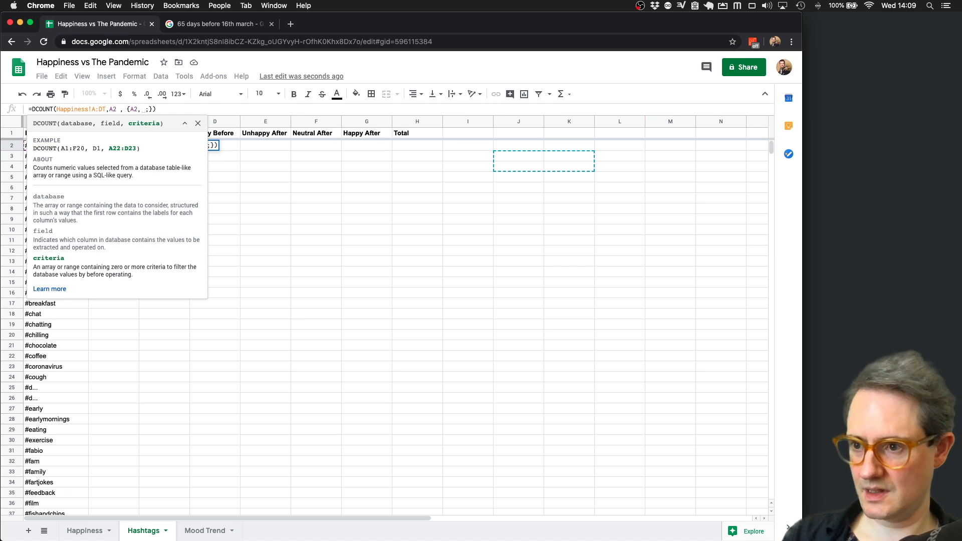
type("Period\"")
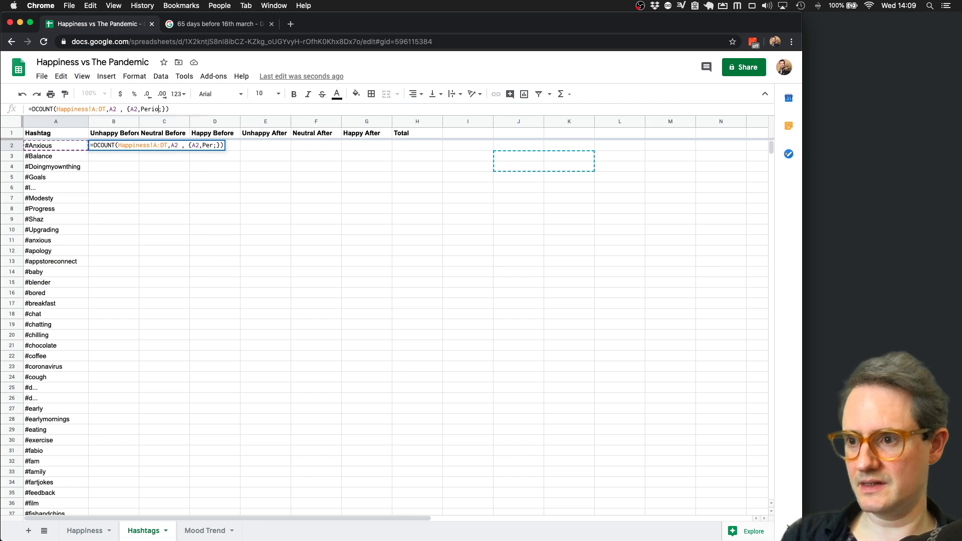
key("alt+Left")
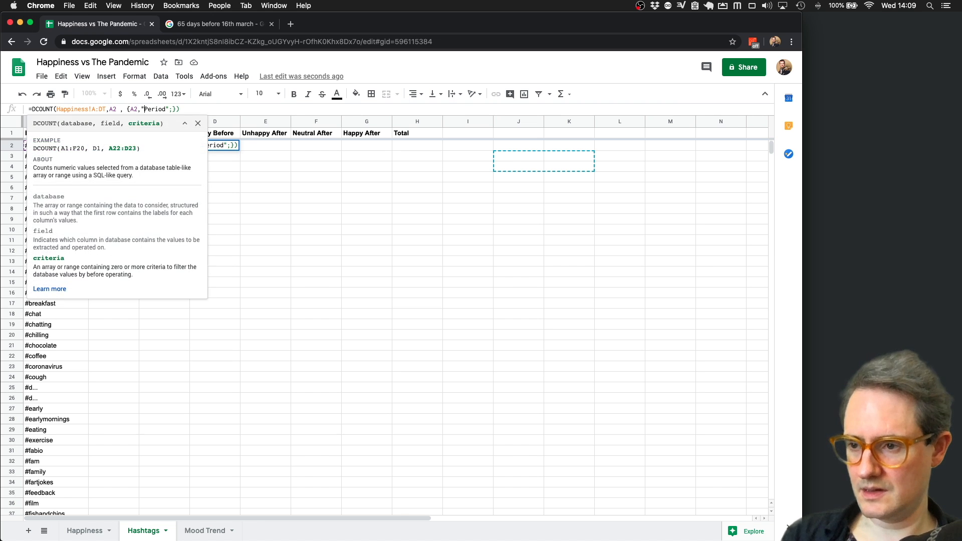
type("\"")
key("alt+Right")
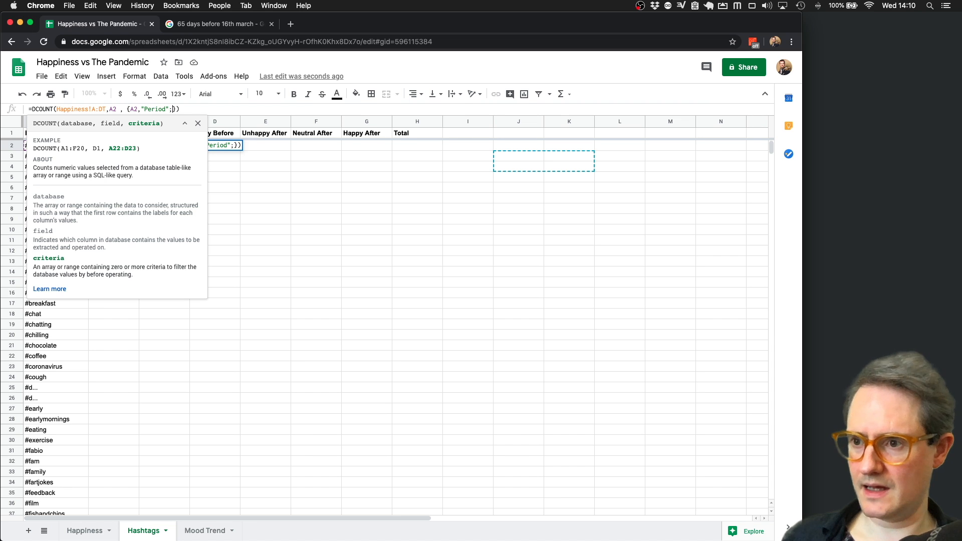
- Complete the second row of B2's criteria array with -1 and "BEFORE", and commit the formula
type("-")
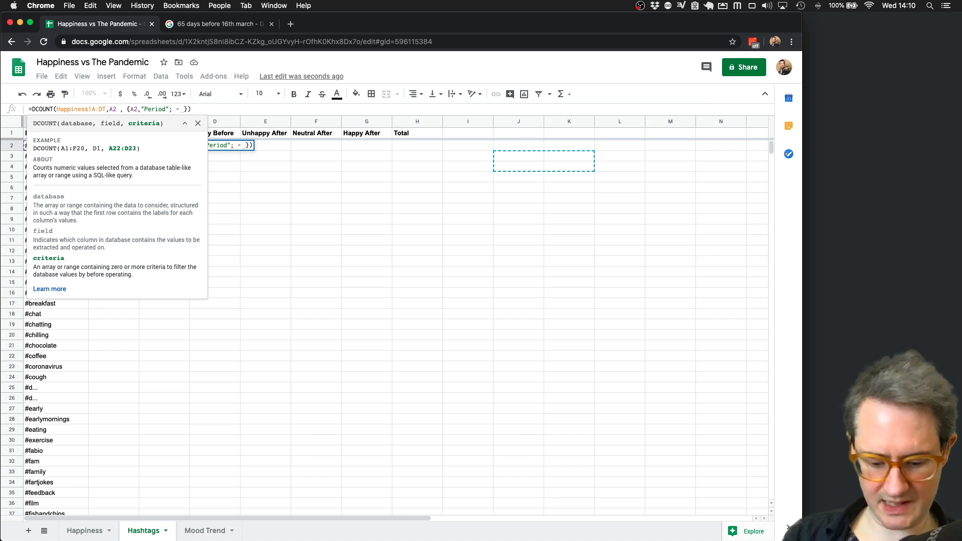
type("1, ")
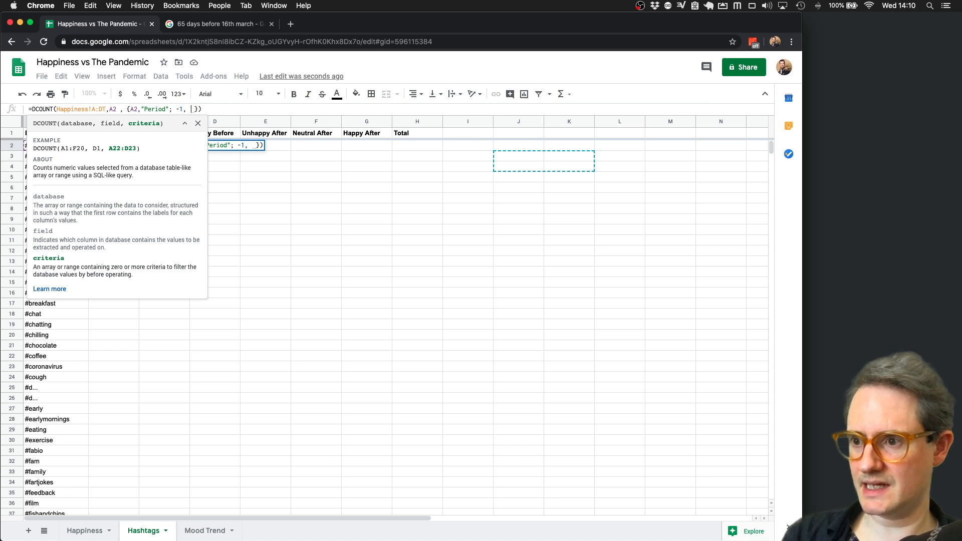
type("\"BEFORE\"")
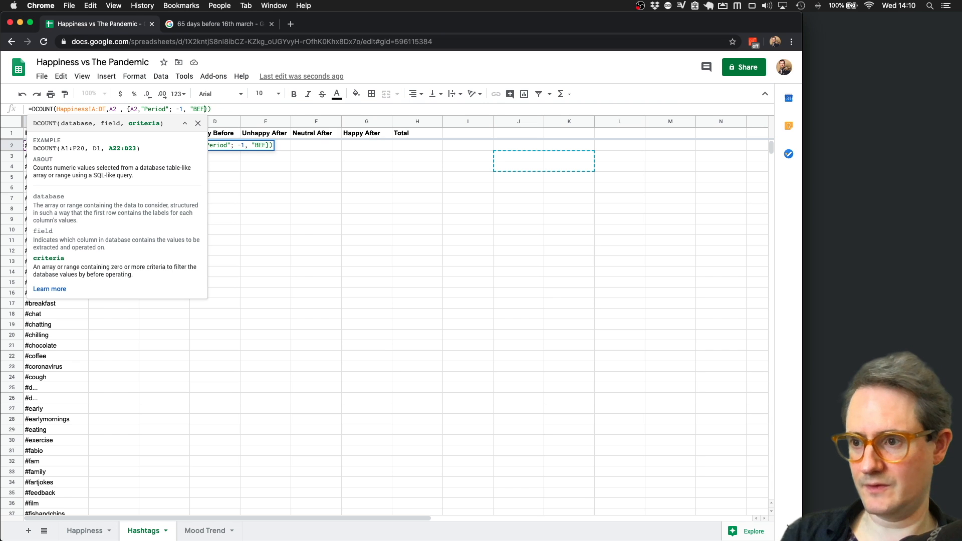
key("Return")
key("Up")
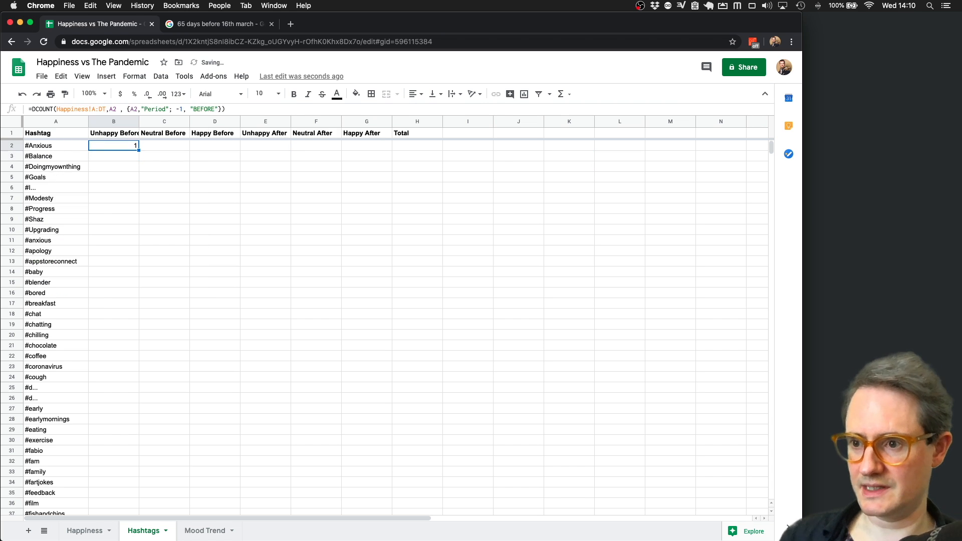
key("super+shift+Down")
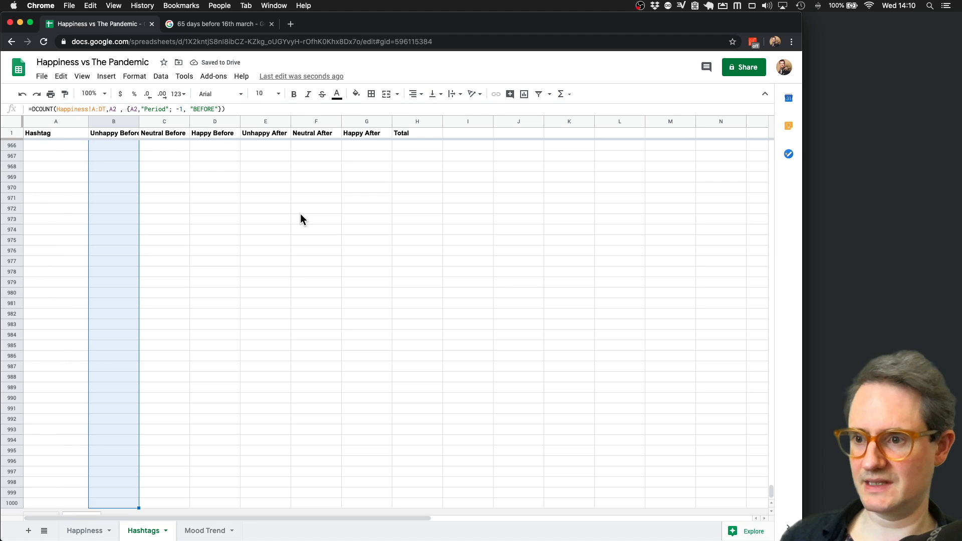
key("shift+Up")
key("shift+Up")
- Delete the empty rows 114 to 1000 below the last hashtag
left_click(14, 503)
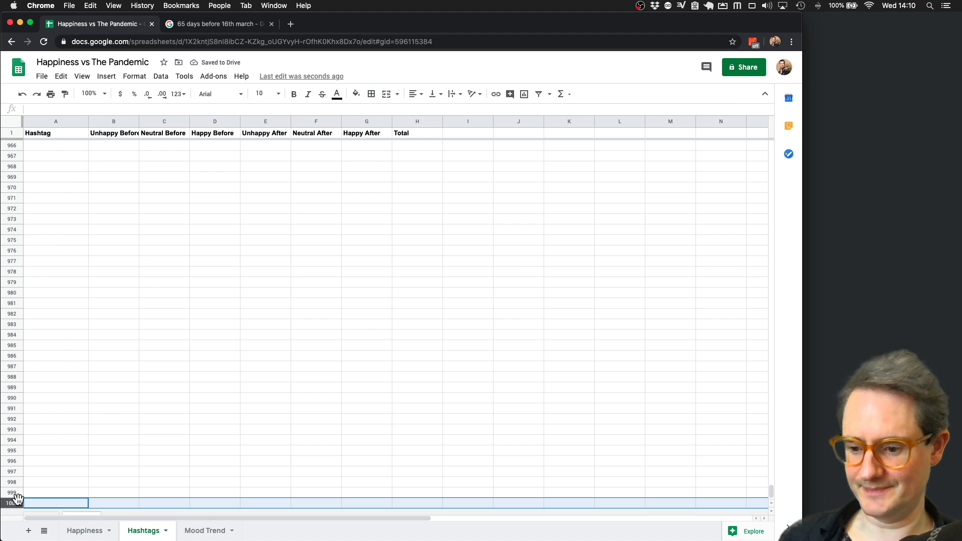
key("shift+Up")
key("Down")
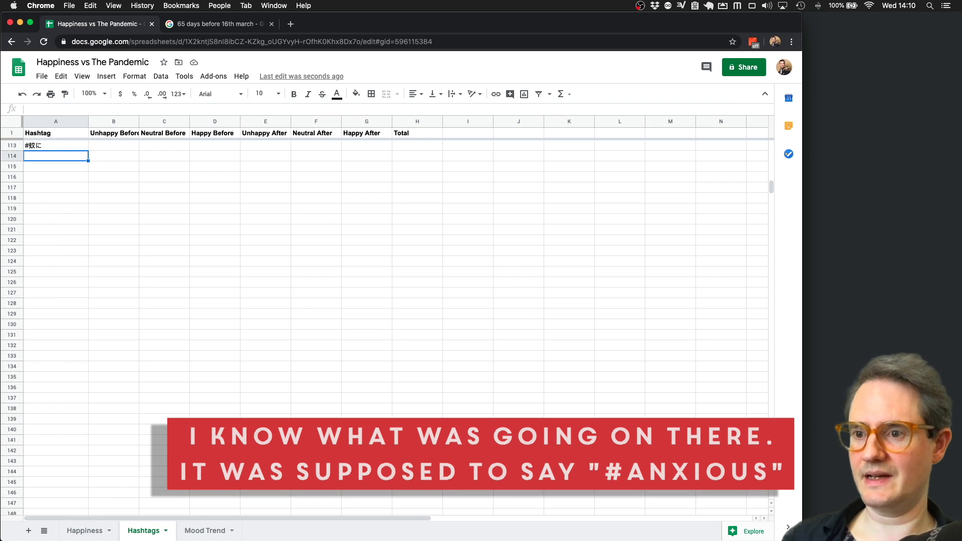
left_click(17, 155)
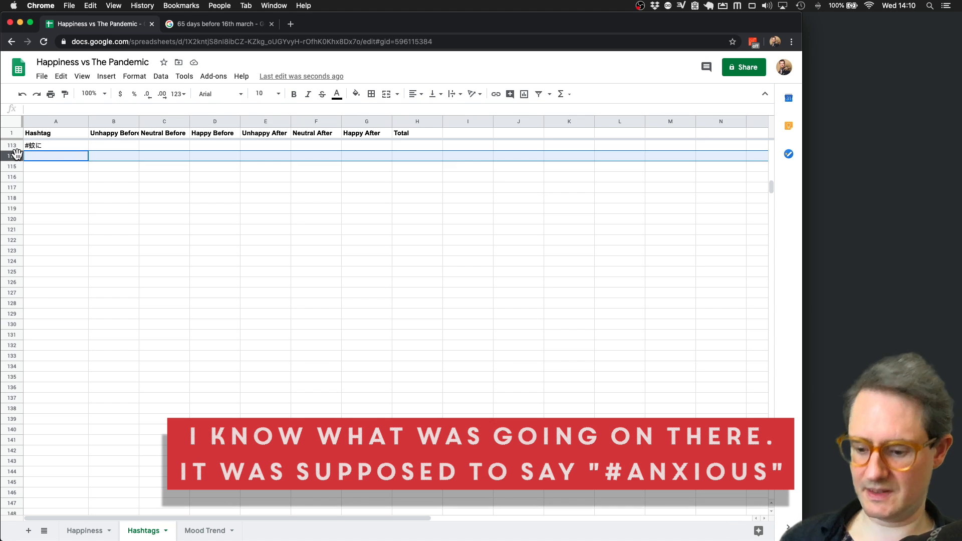
key("super+shift+Down")
right_click(62, 280)
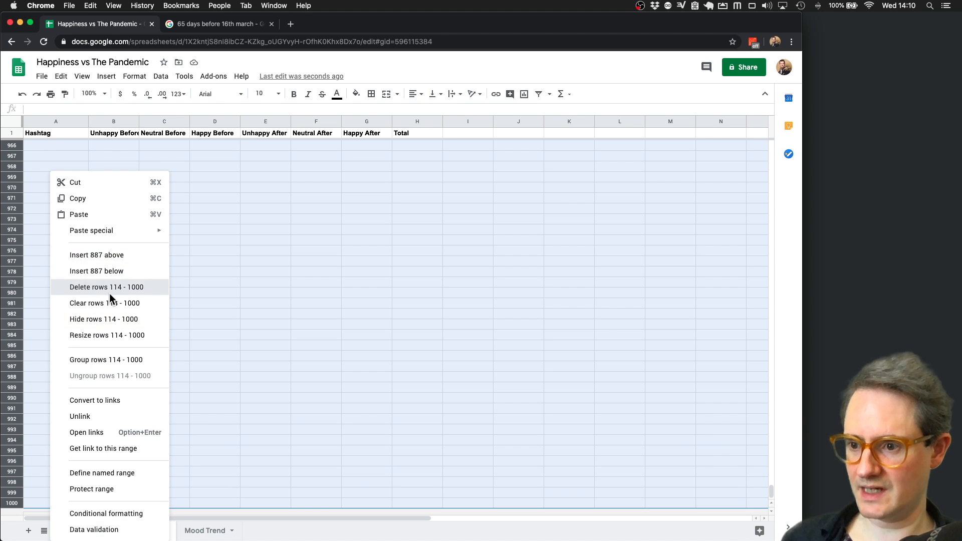
left_click(109, 290)
- Fill B2's DCOUNT formula down the Unhappy Before column to the last hashtag row
scroll(107, 234, "up", 20)
left_click(125, 145)
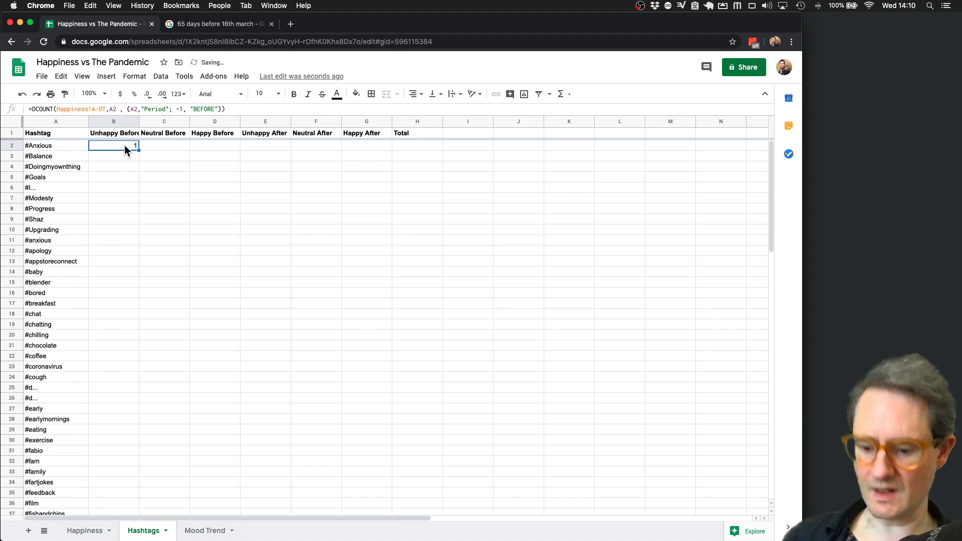
key("super+shift+Down")
key("super+d")
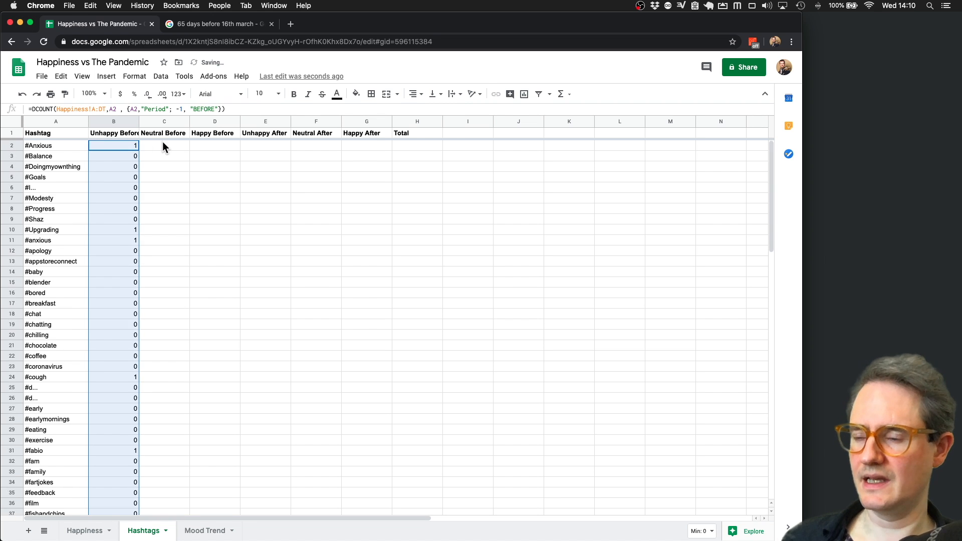
- Lock the columns in B2's formula by making the database Happiness!$A:$DT and both hashtag references $A2
left_click(163, 143)
left_click(120, 146)
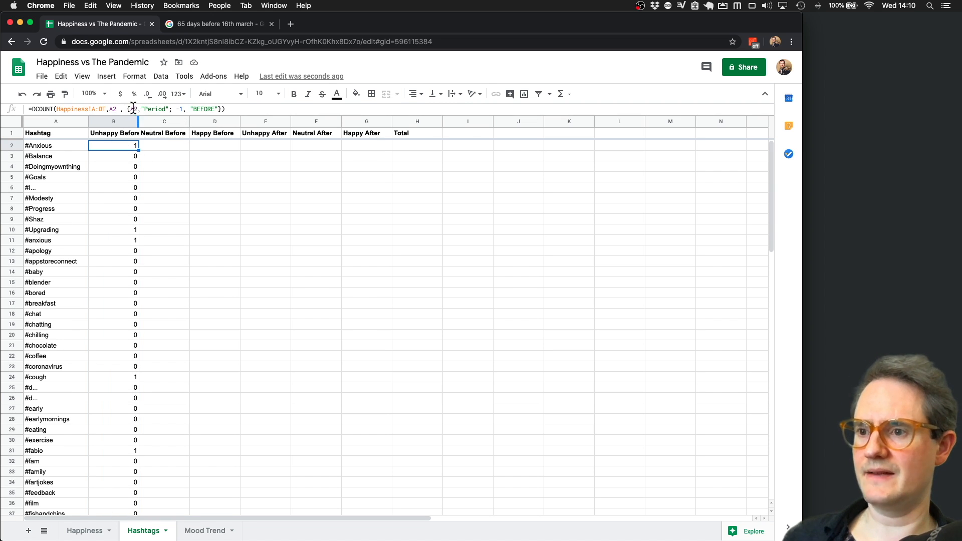
left_click(108, 110)
type("$")
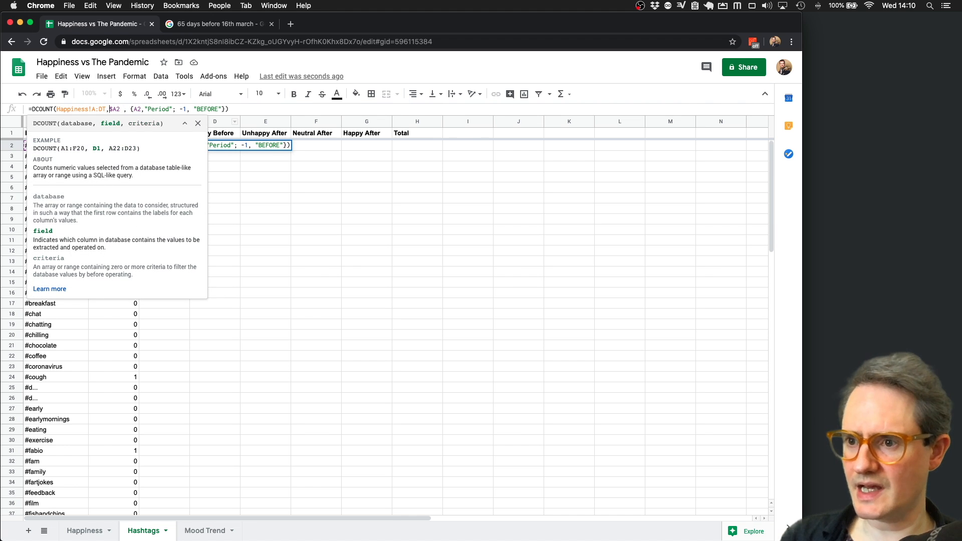
left_click(90, 109)
type("$")
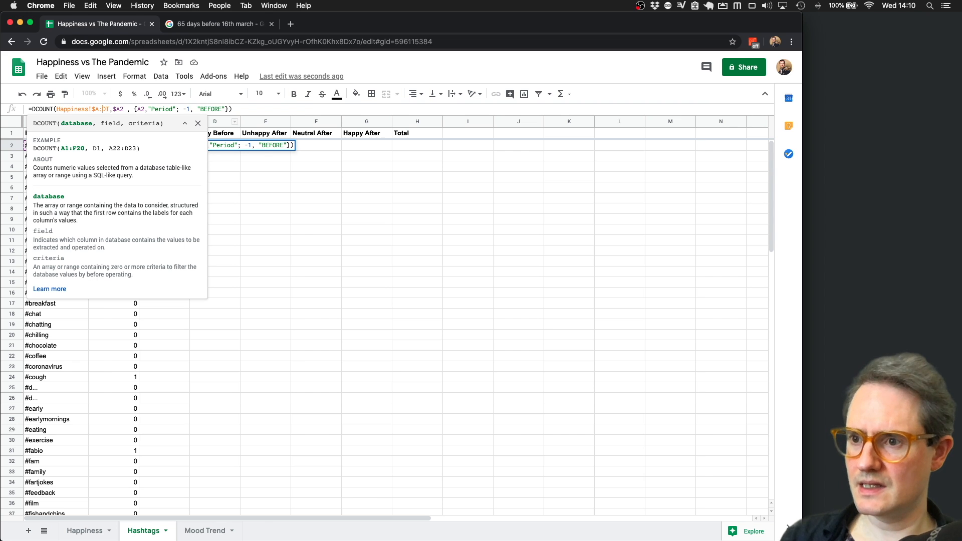
left_click(103, 109)
type("$")
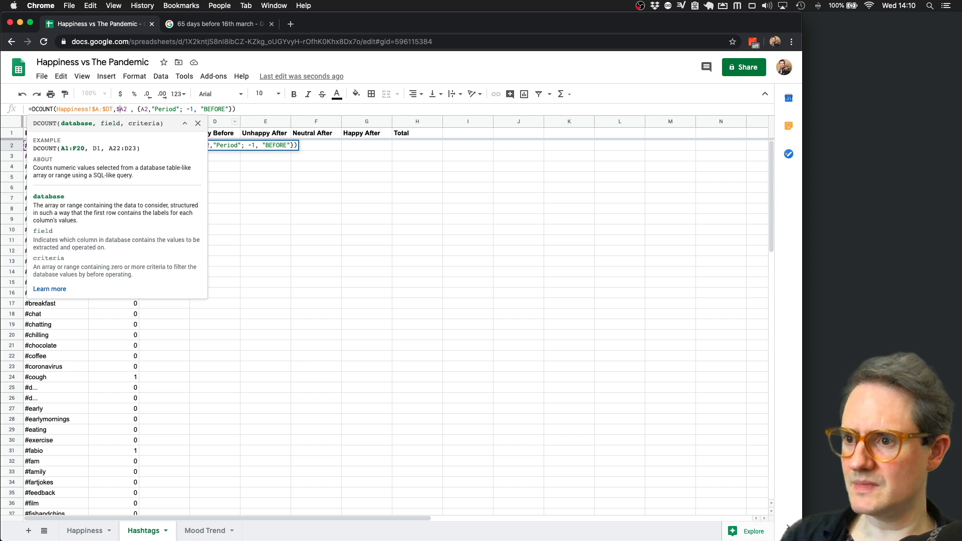
left_click(138, 109)
type("$")
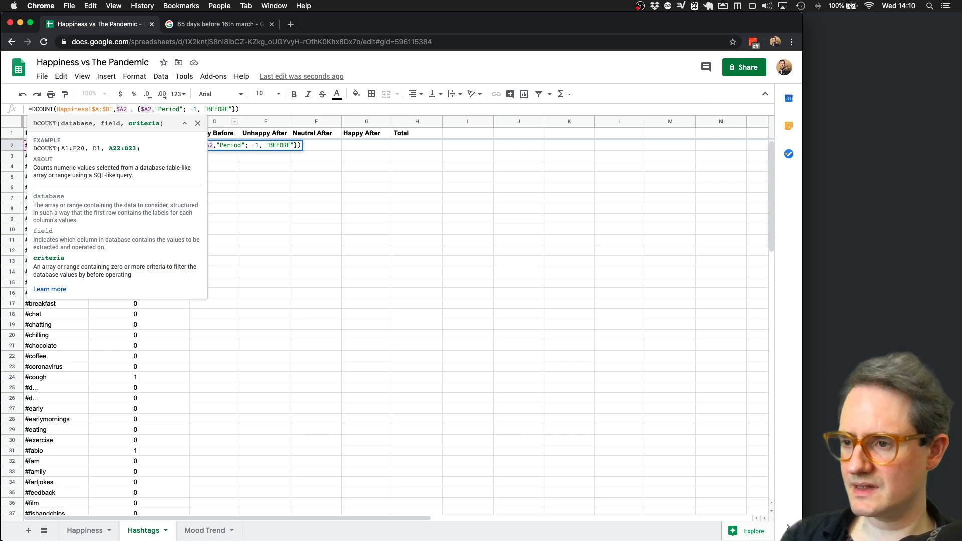
key("Return")
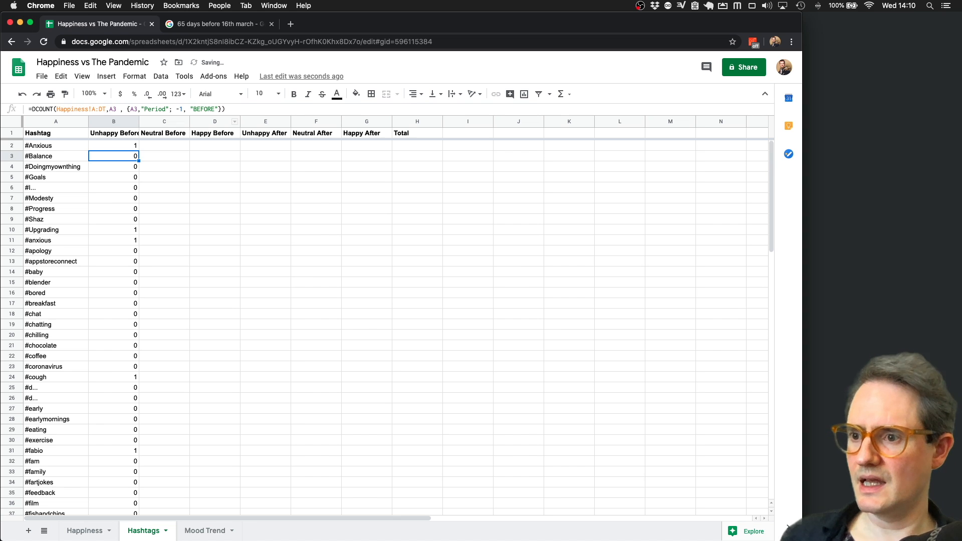
- Fill B2's DCOUNT formula across row 2 through the Happy After column, G2
key("Up")
left_click_drag(138, 148, 387, 146)
- Change the mood criterion in C2's Neutral Before formula to 0
left_click(172, 146)
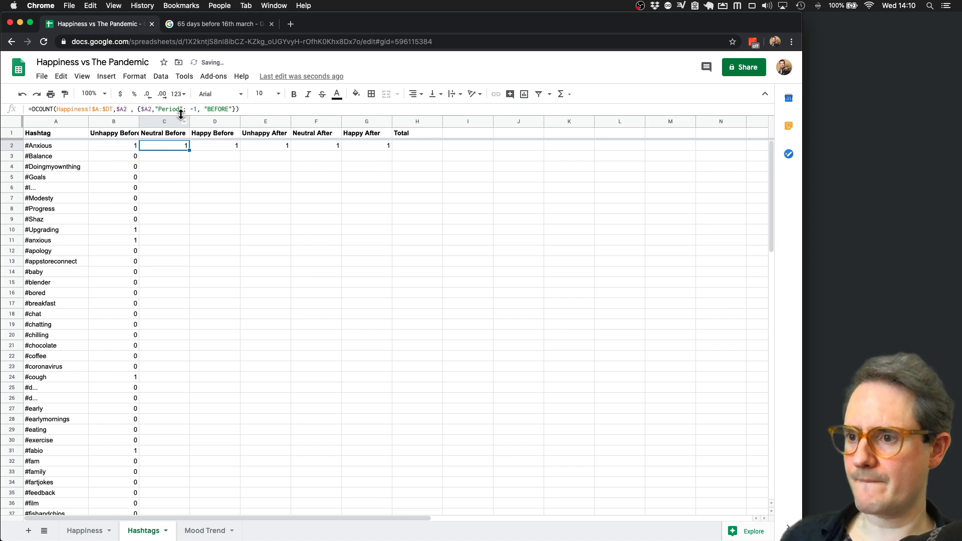
left_click_drag(190, 109, 197, 109)
type("0")
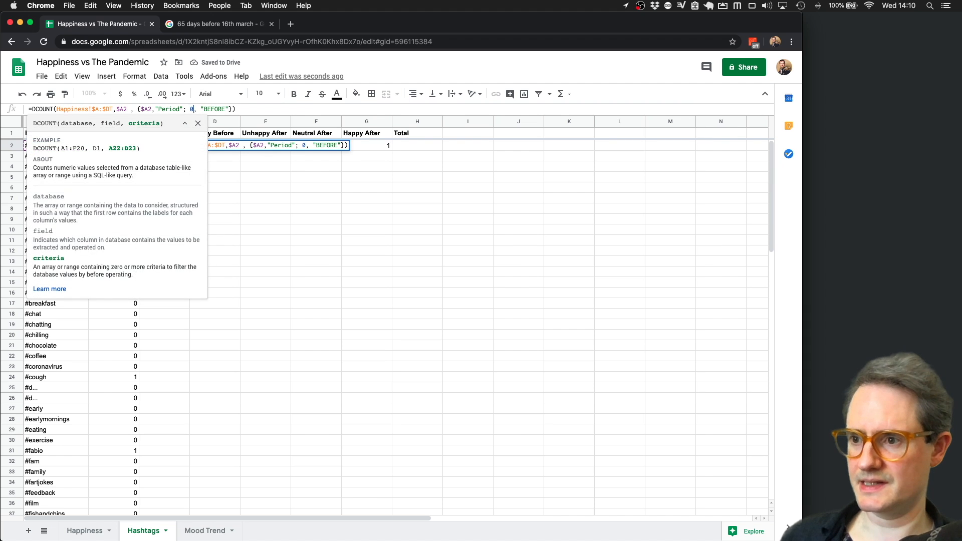
key("Return")
- Change the mood criterion in D2's Happy Before formula to 1
left_click(219, 146)
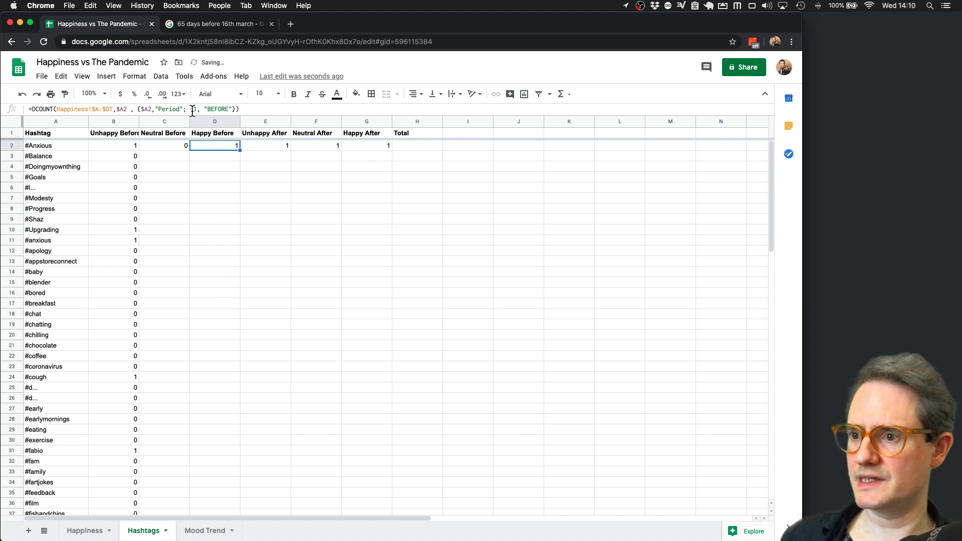
left_click_drag(189, 108, 196, 109)
type("1")
key("Return")
- Change the period criterion in E2's Unhappy After formula to "AFTER" and fill it across to G2
left_click(268, 147)
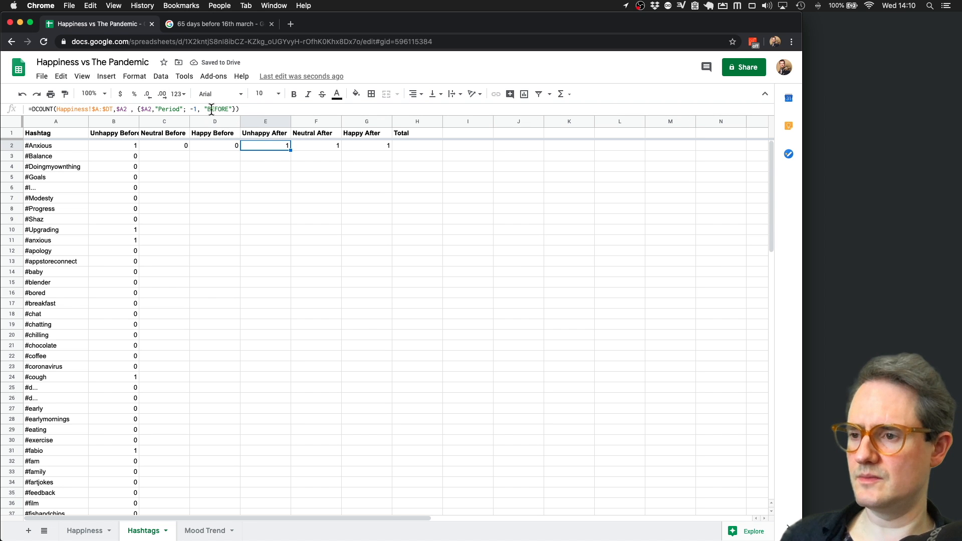
left_click_drag(205, 109, 224, 109)
type("\"AFTER\"")
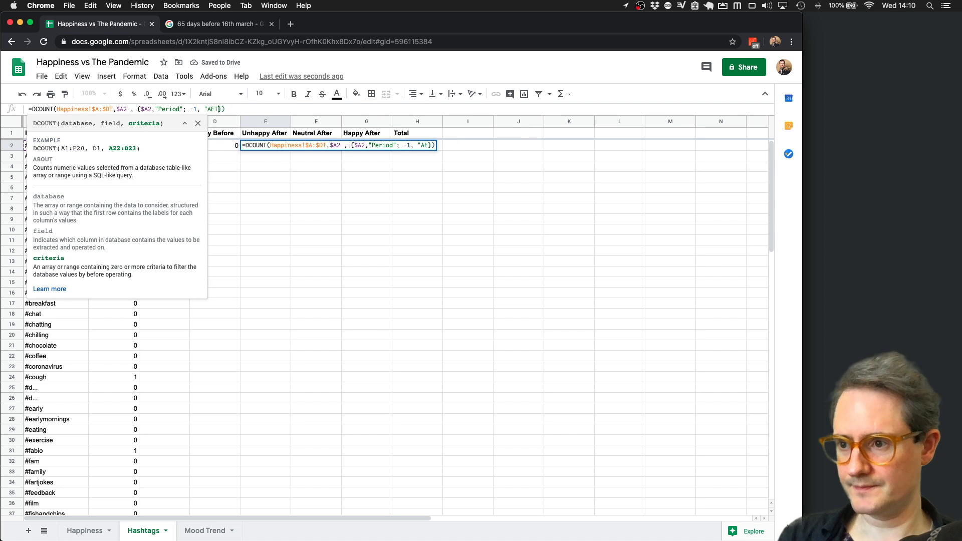
key("Return")
key("Up")
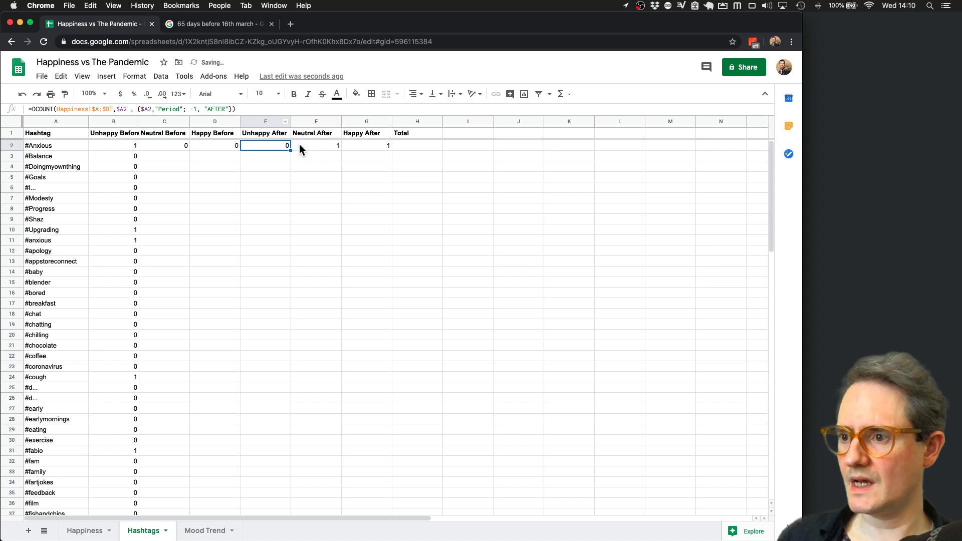
left_click_drag(290, 150, 369, 146)
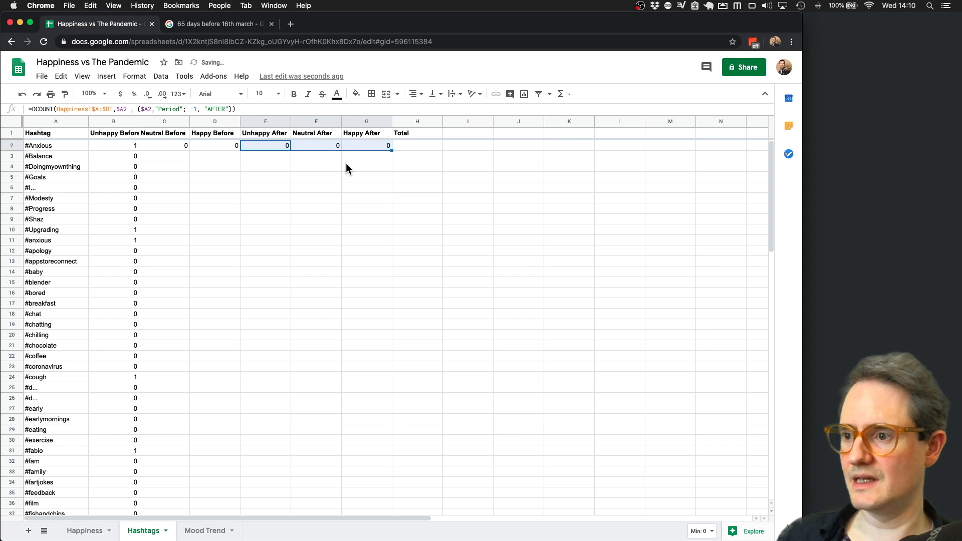
left_click(321, 187)
- Change the mood criterion in F2's Neutral After formula to 0
left_click(323, 145)
left_click_drag(190, 109, 197, 109)
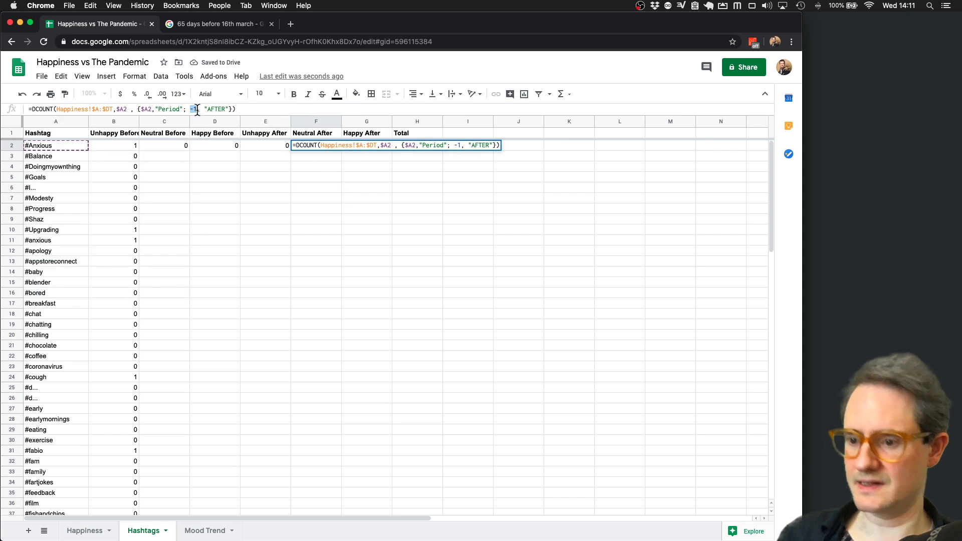
type("0")
key("Return")
- Change the mood criterion in G2's Happy After formula to 1
left_click(363, 143)
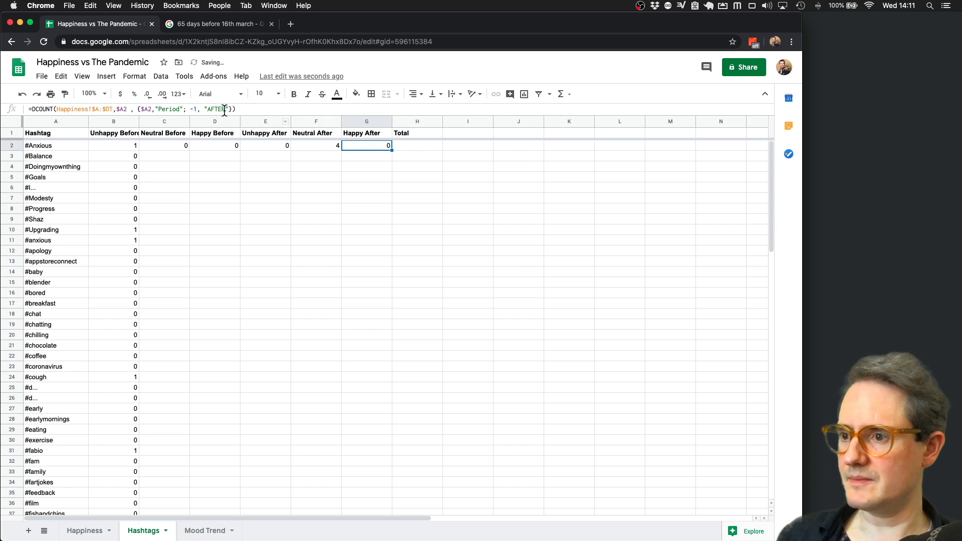
left_click(191, 110)
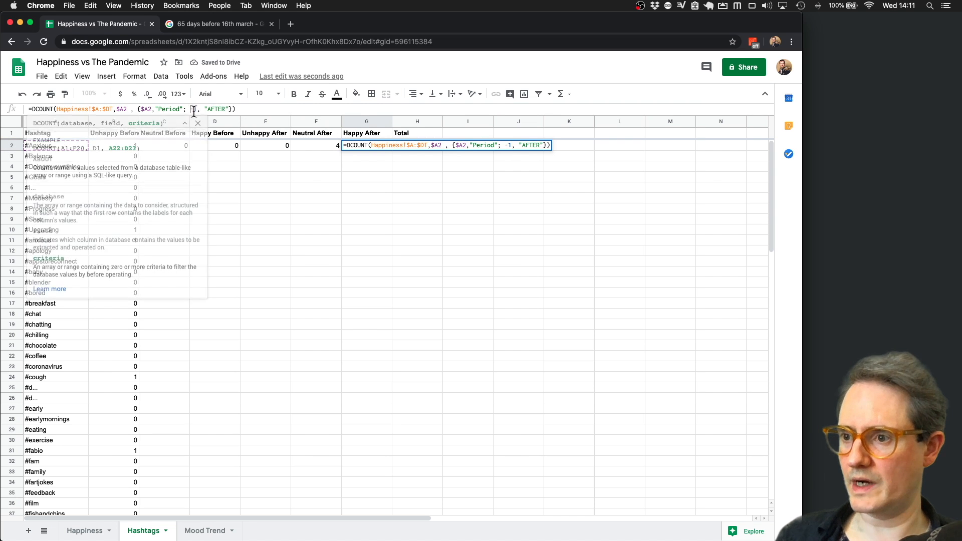
key("super+z")
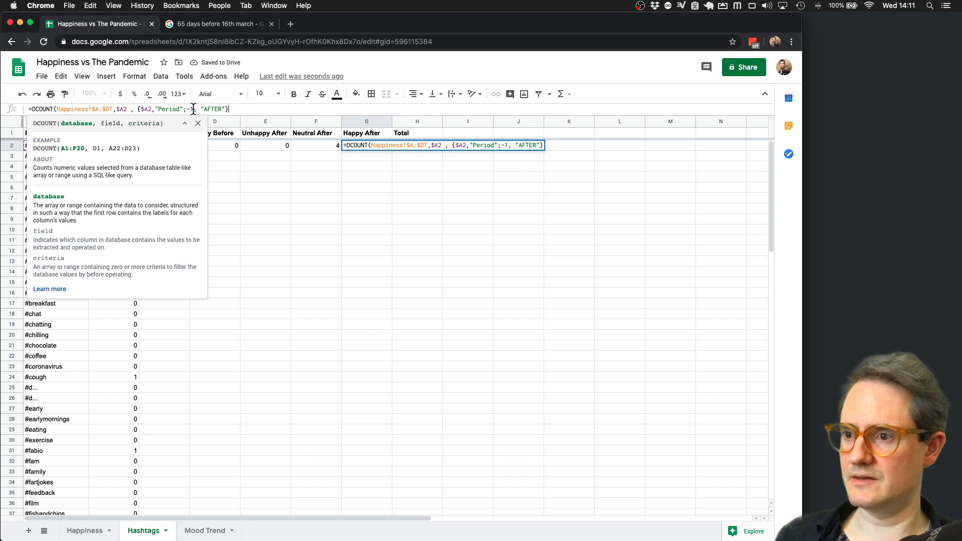
key("Return")
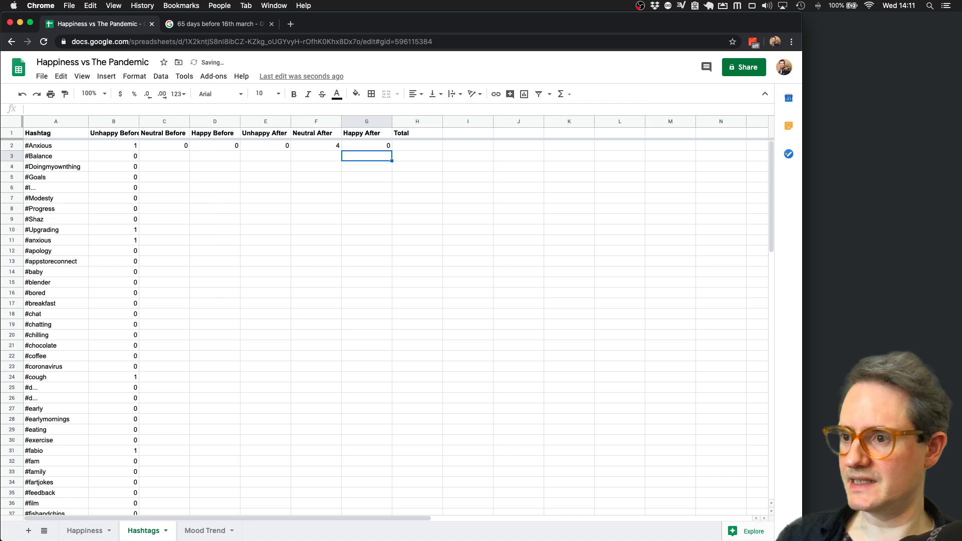
- Fill the formulas in C2:G2 down through all the hashtag rows
left_click_drag(178, 145, 365, 144)
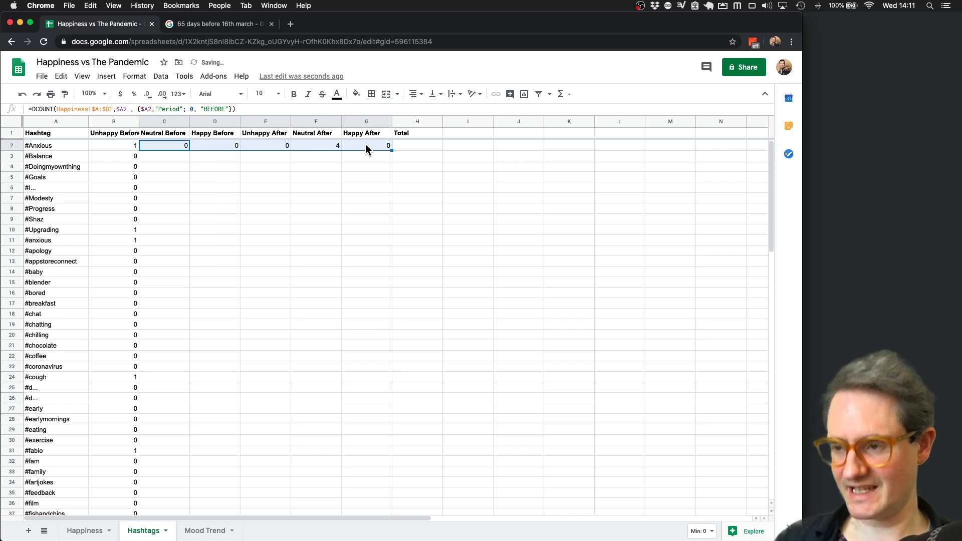
key("super+shift+Down")
key("super+d")
scroll(278, 269, "up", 15)
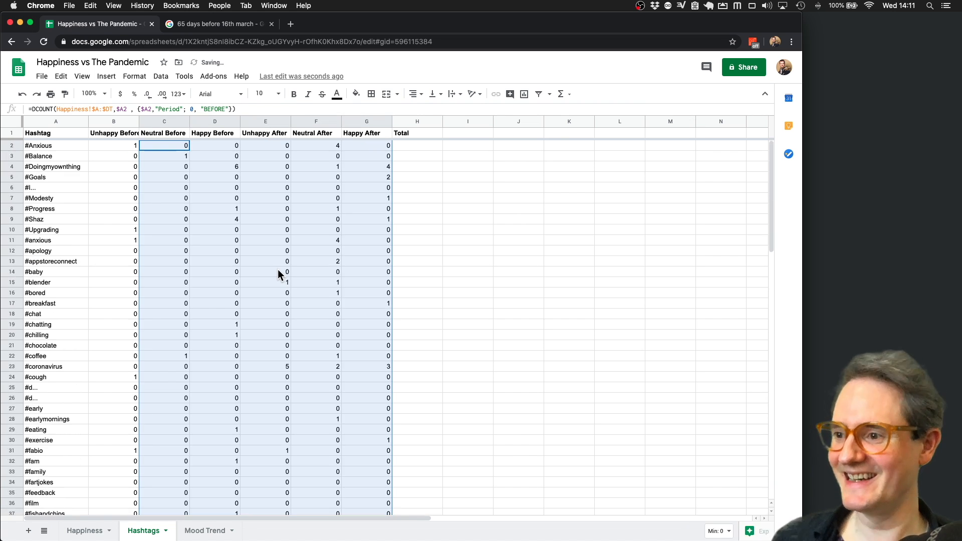
left_click(269, 254)
- Enter =SUM(B2:G2) in H2 to total the first hashtag's mood counts
left_click(407, 146)
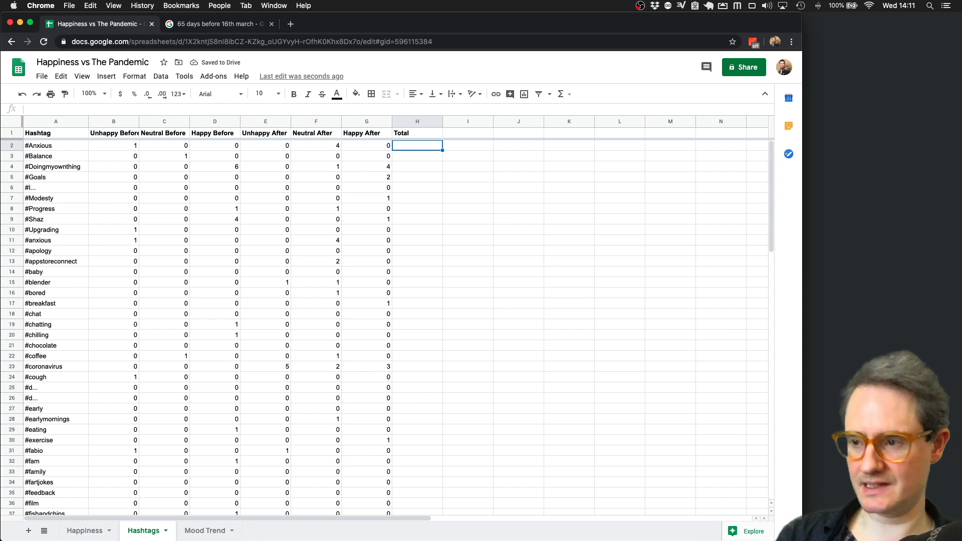
type("=SUM")
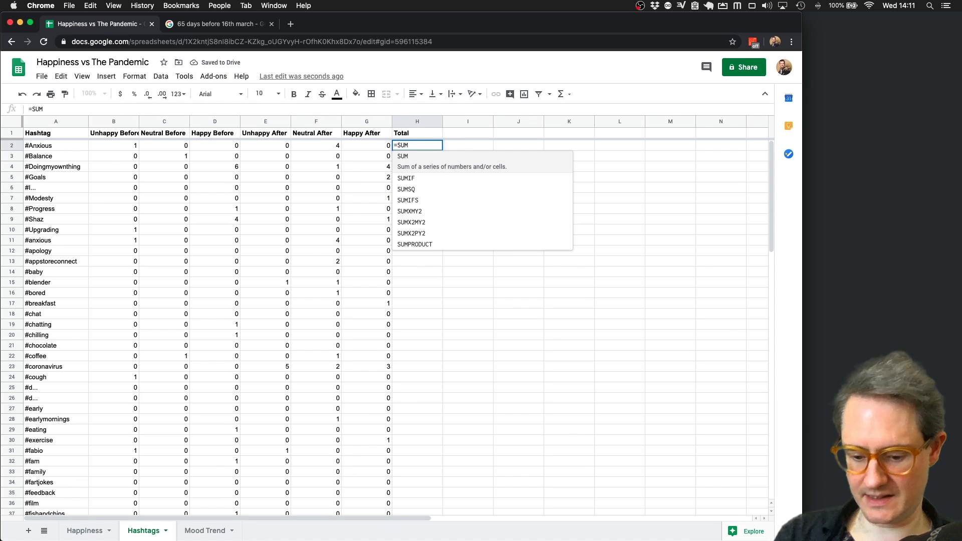
type("(")
left_click_drag(129, 149, 362, 147)
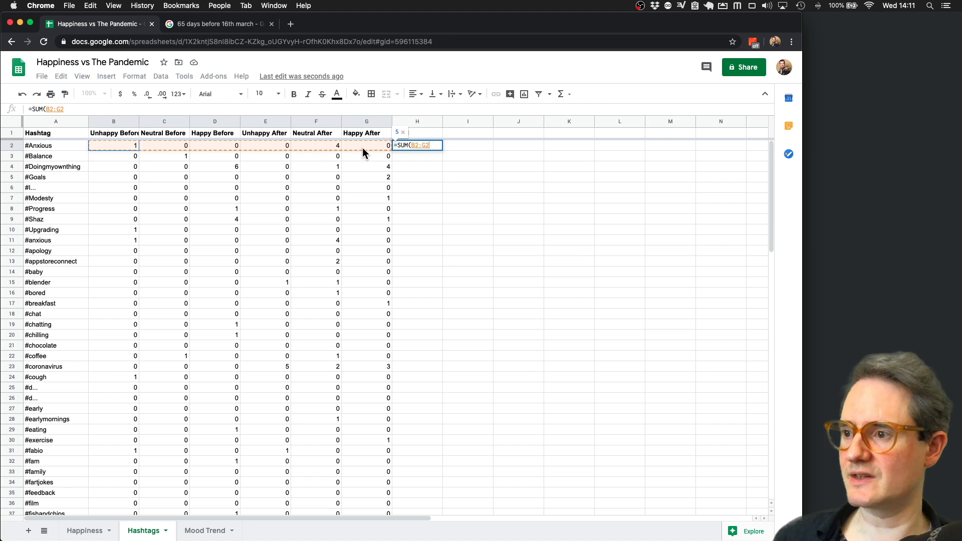
type(")")
key("Return")
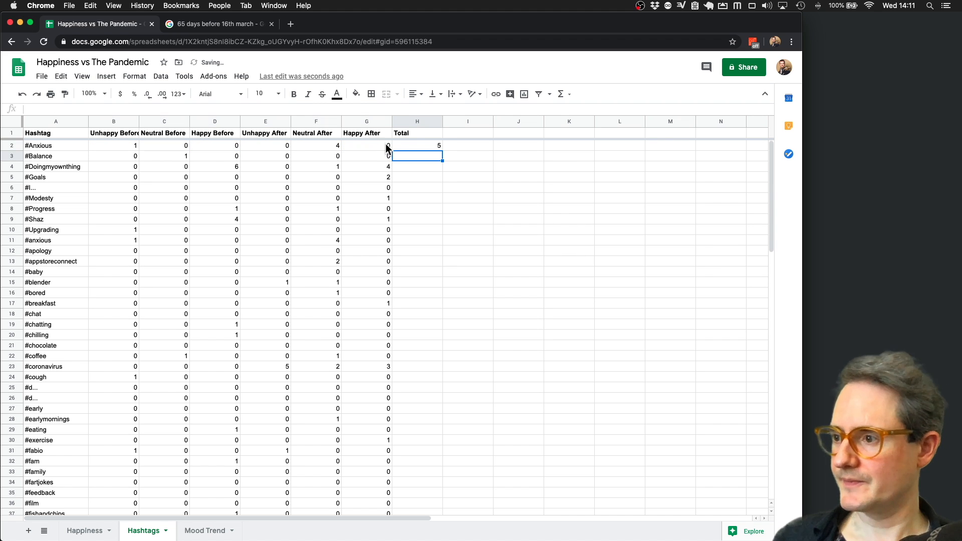
- Fill H2's SUM formula down the Total column to the last hashtag row, 113
left_click(425, 142)
key("super+shift+Down")
key("super+d")
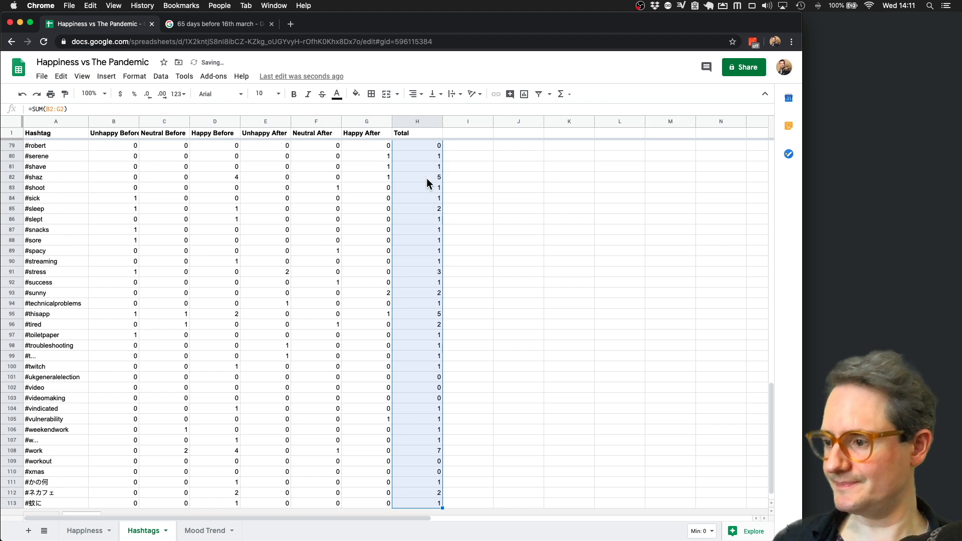
left_click(429, 379)
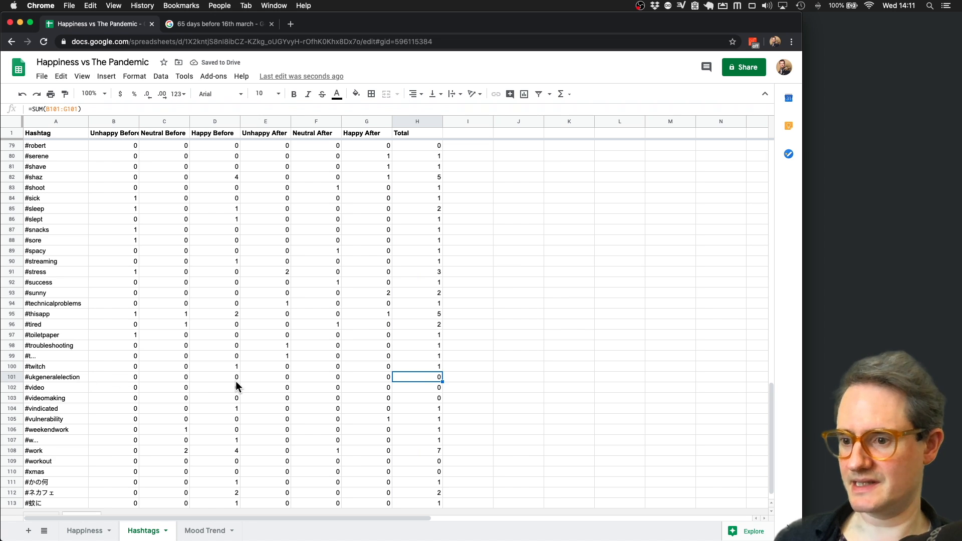
scroll(75, 383, "up", 15)
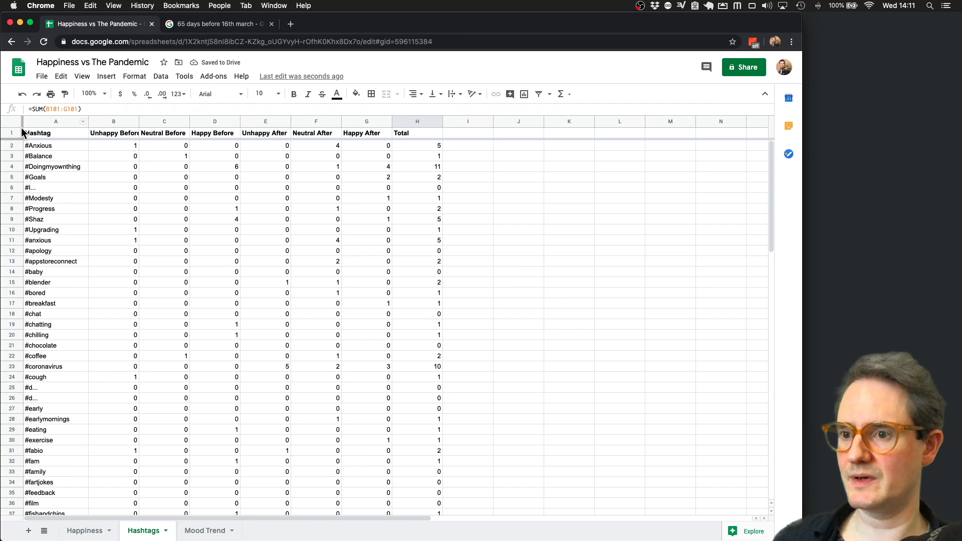
- Create a filter over columns A to H of the Hashtags sheet
left_click(55, 121)
left_click(436, 122, "shift")
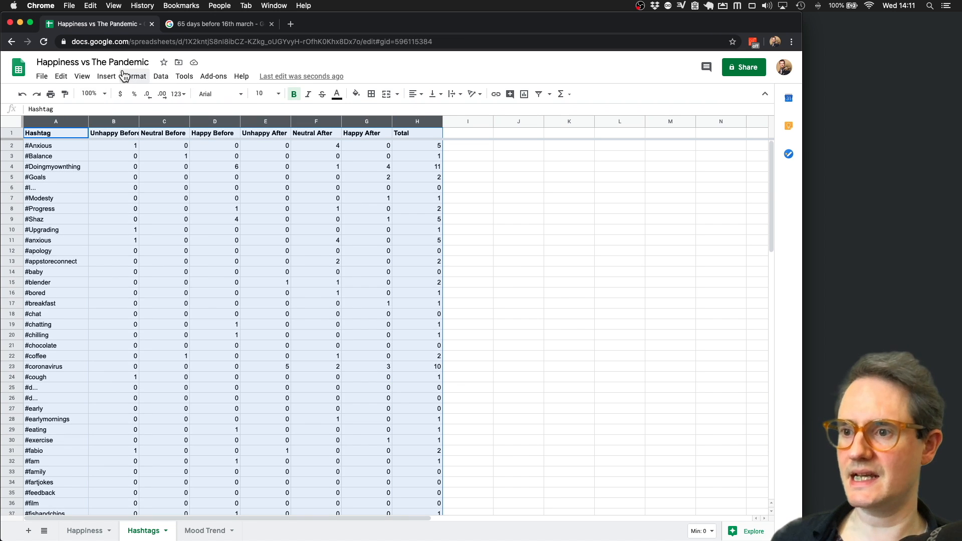
left_click(106, 77)
mouse_move(160, 76)
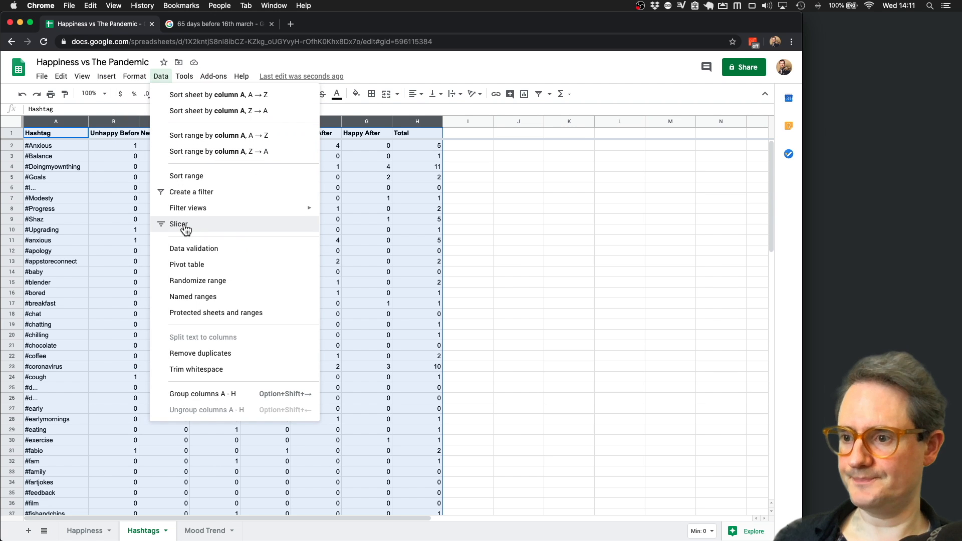
left_click(201, 196)
left_click(113, 176)
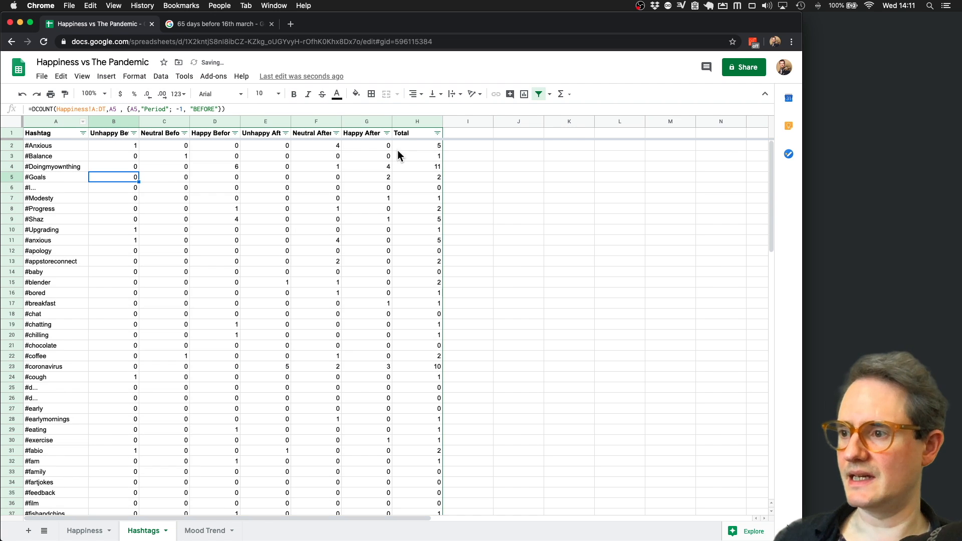
- Filter the Total column to exclude hashtags with a value of 0
left_click(437, 133)
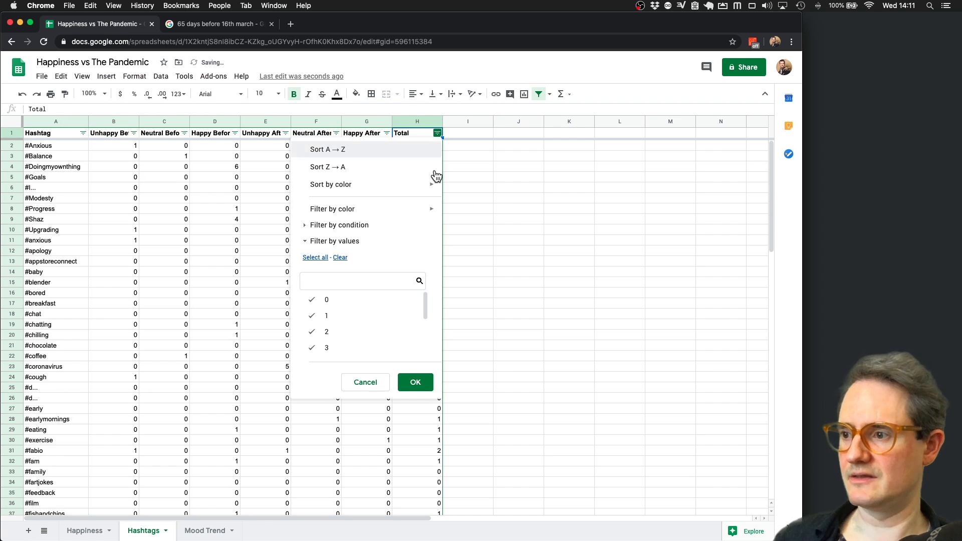
left_click(314, 301)
left_click(412, 382)
scroll(315, 347, "down", 15)
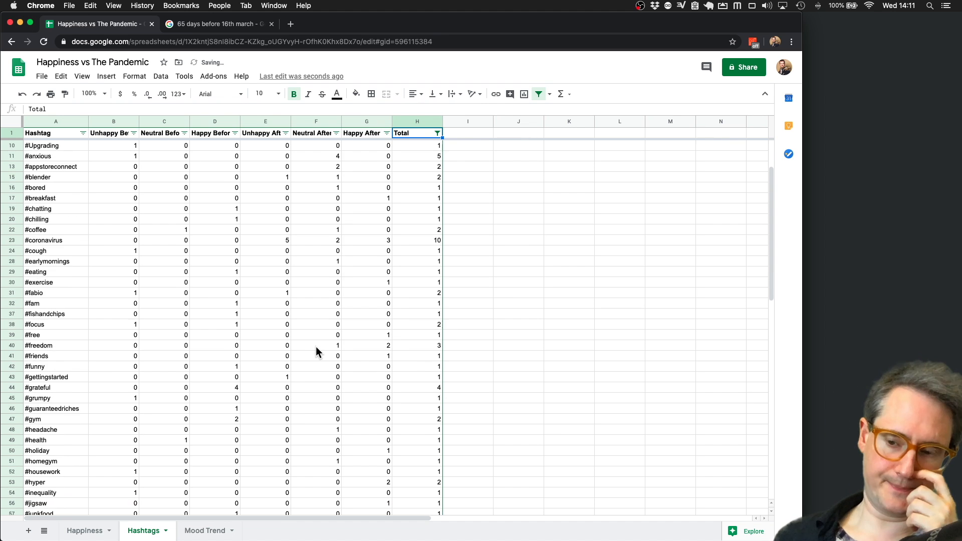
scroll(316, 296, "up", 15)
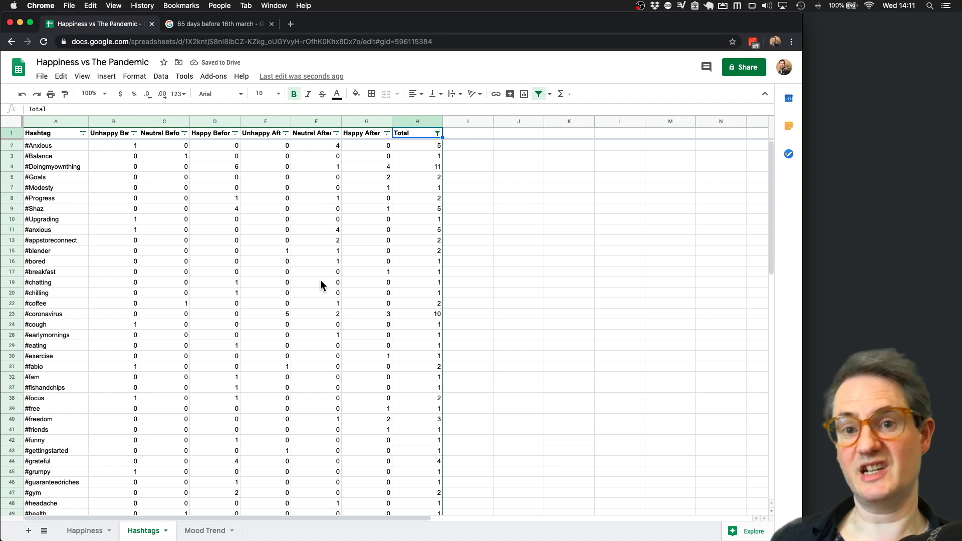
- Insert a chart from columns A to D, covering the hashtags and their three Before counts
left_click(109, 120)
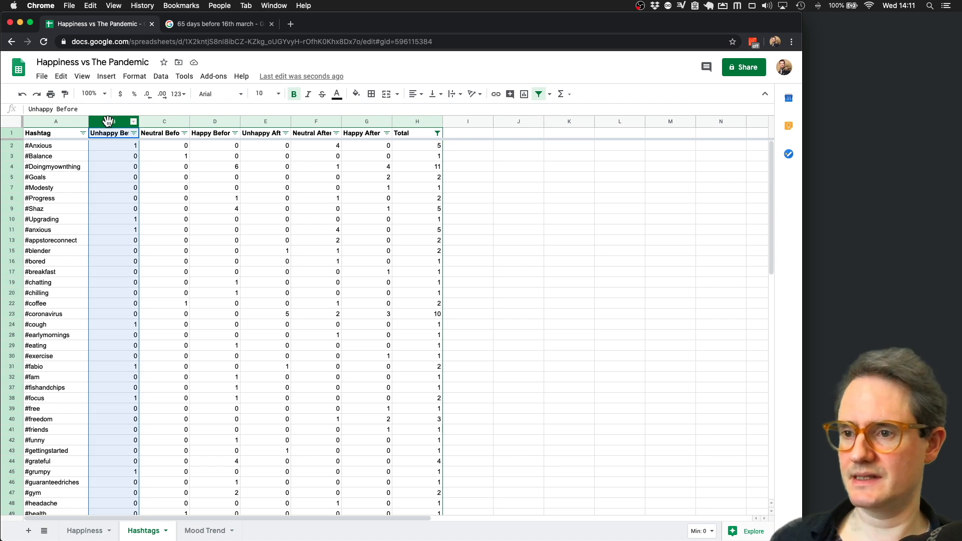
left_click(53, 120)
left_click(213, 121, "shift")
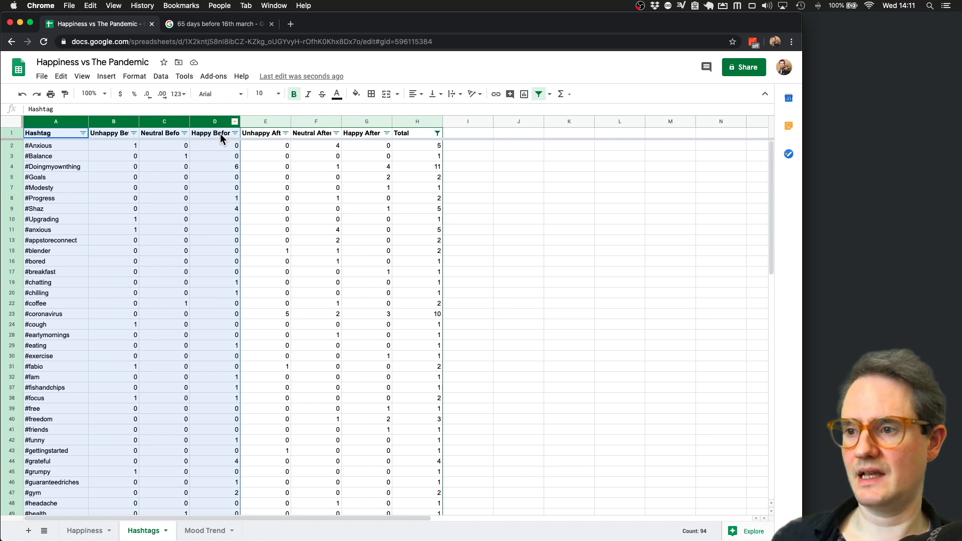
left_click(106, 76)
left_click(157, 136)
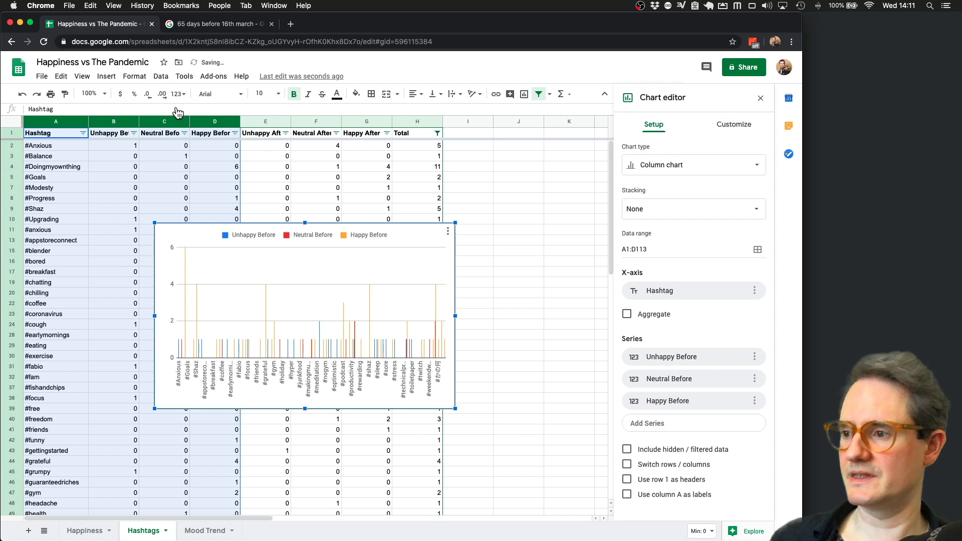
- Change the Before chart to a radar chart and move it to its own sheet
left_click(666, 165)
scroll(701, 363, "down", 5)
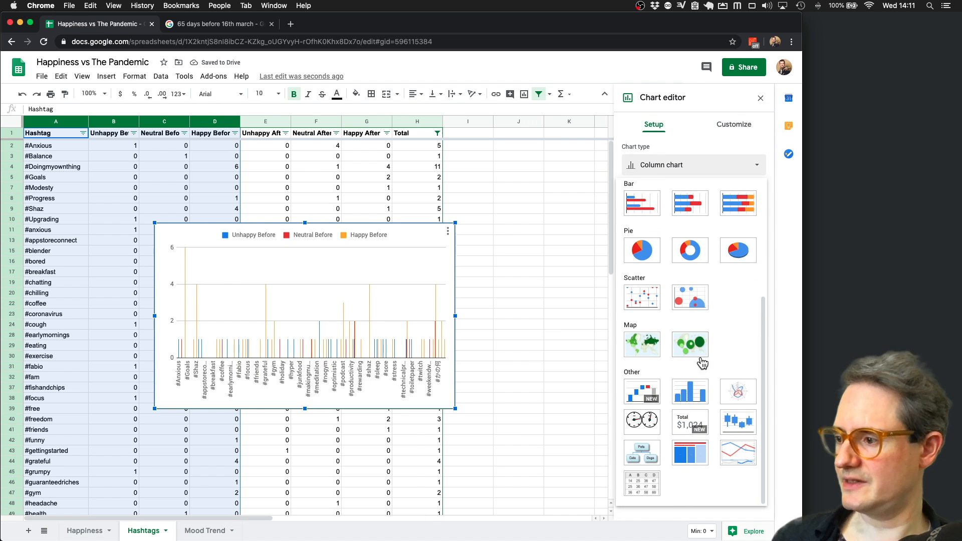
scroll(651, 350, "up", 2)
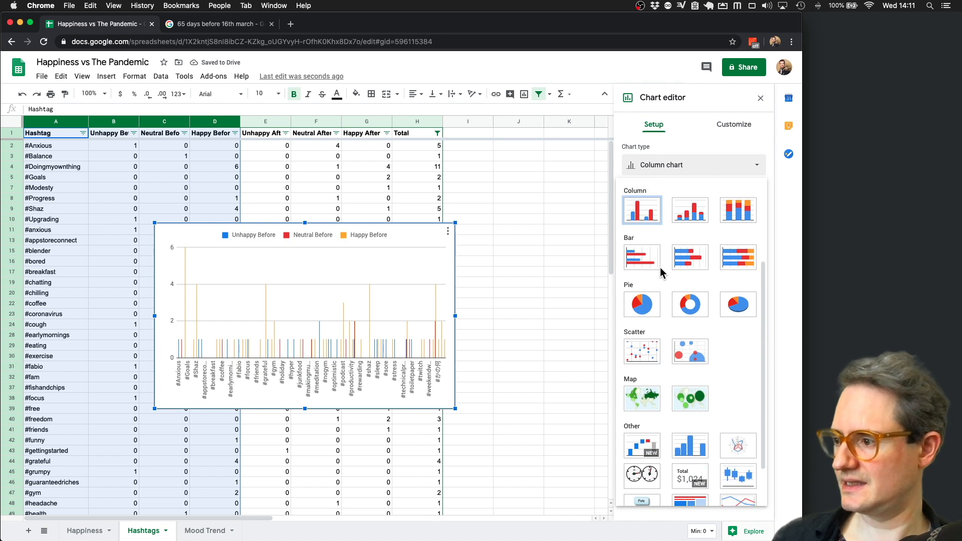
scroll(667, 386, "down", 2)
left_click(738, 391)
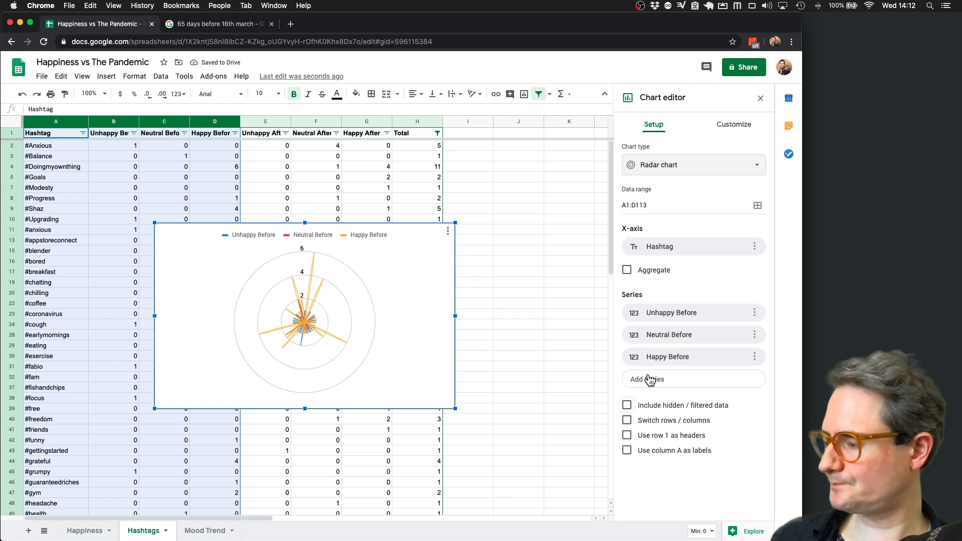
left_click(448, 231)
left_click(403, 341)
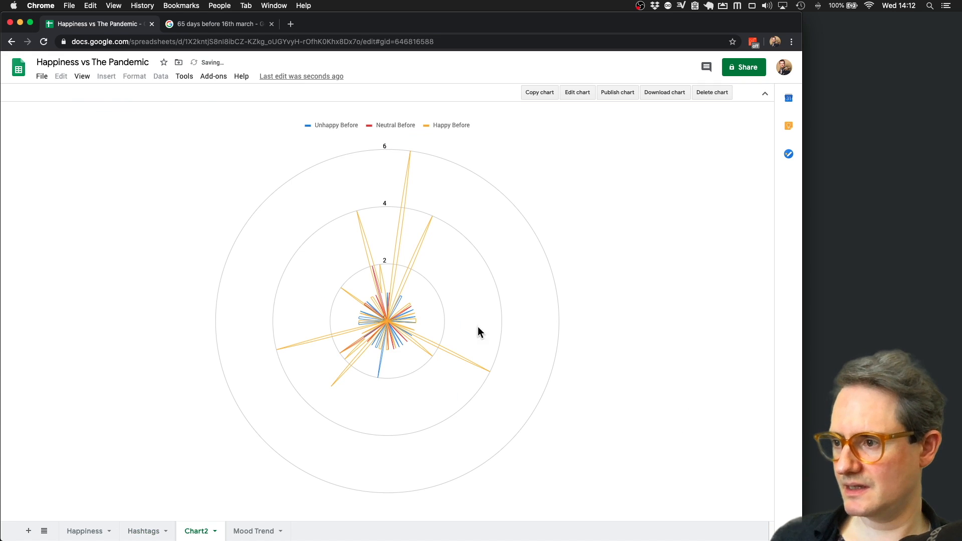
- Set the radar chart to use column A as labels, leaving row 1 unused as headers
left_click(577, 92)
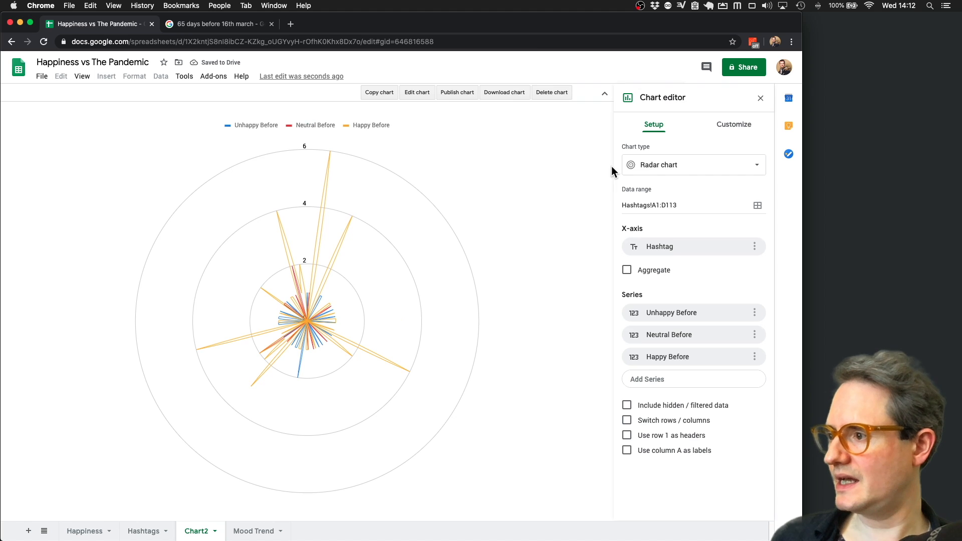
left_click(627, 435)
left_click(627, 435)
left_click(626, 450)
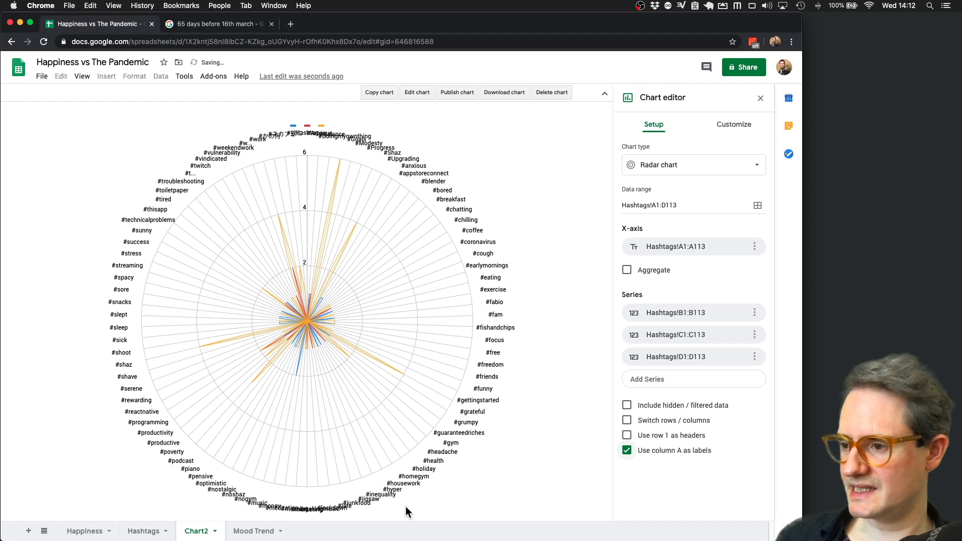
- Set the line thickness of Data series 1 in the radar chart to 4px, with a solid line
left_click(730, 126)
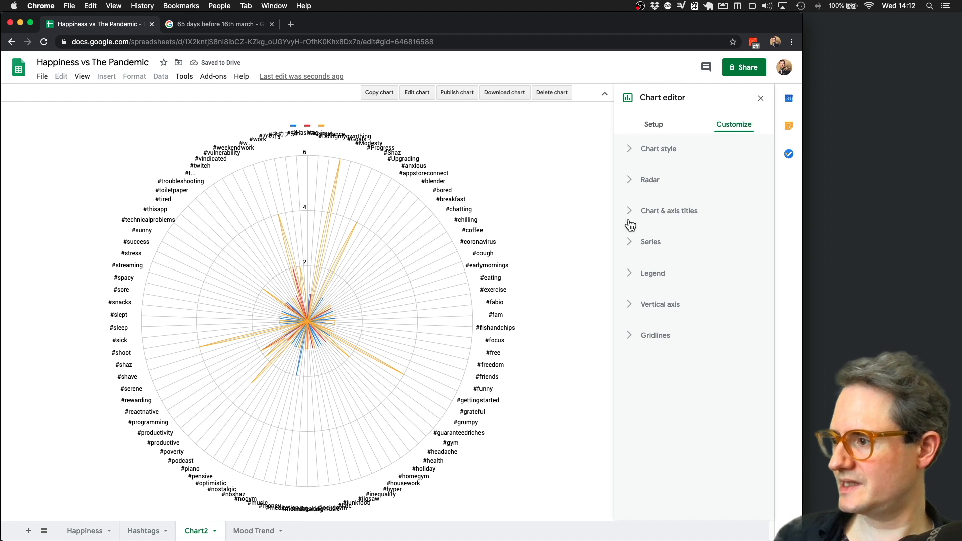
left_click(632, 242)
left_click(746, 336)
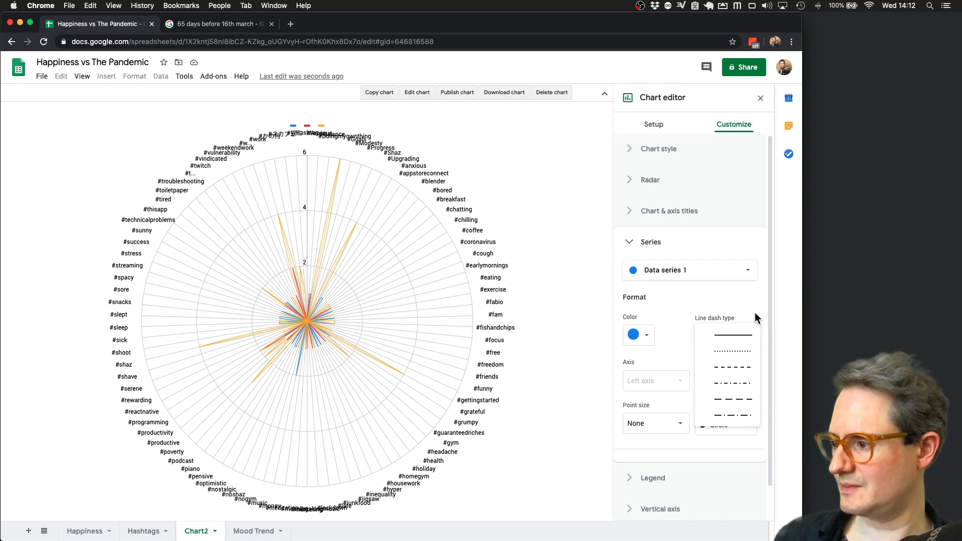
left_click(733, 335)
left_click(726, 380)
left_click(721, 442)
- Set the line thickness of Data series 2 and Data series 3 to 4px
left_click(692, 273)
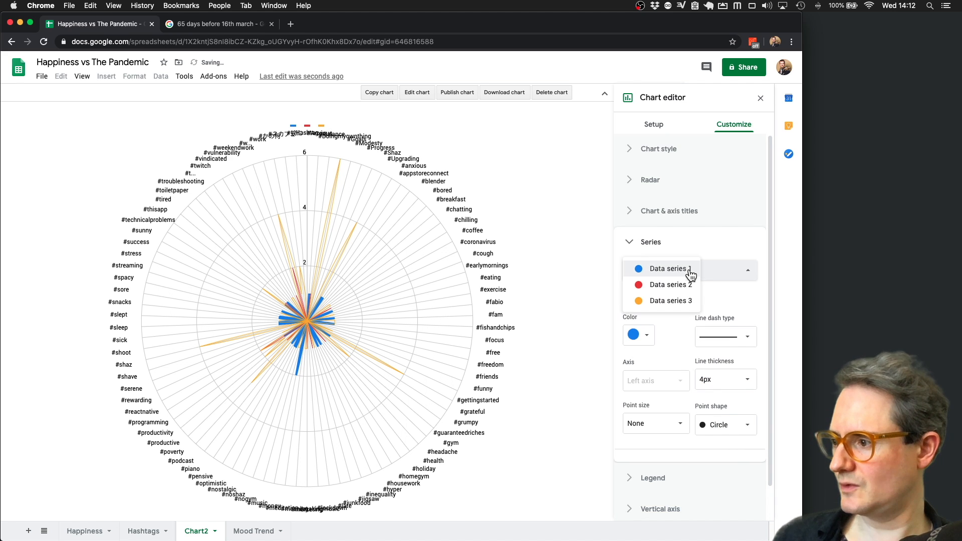
left_click(686, 285)
left_click(731, 379)
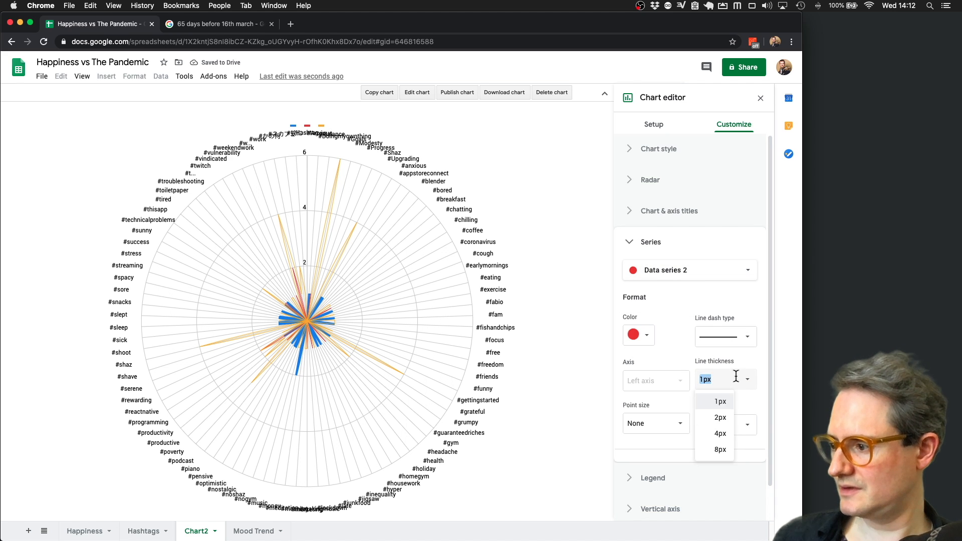
left_click(719, 442)
left_click(714, 278)
left_click(687, 283)
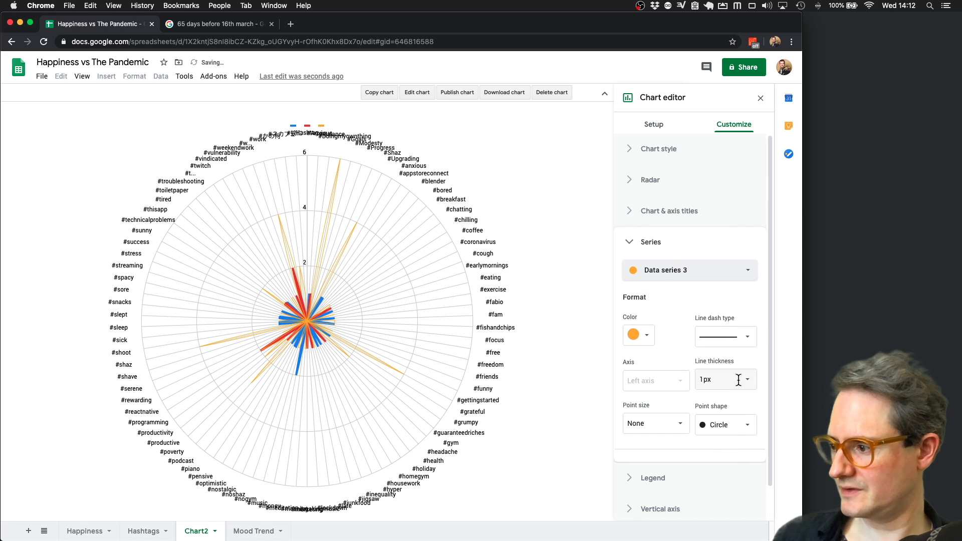
left_click(738, 381)
left_click(720, 441)
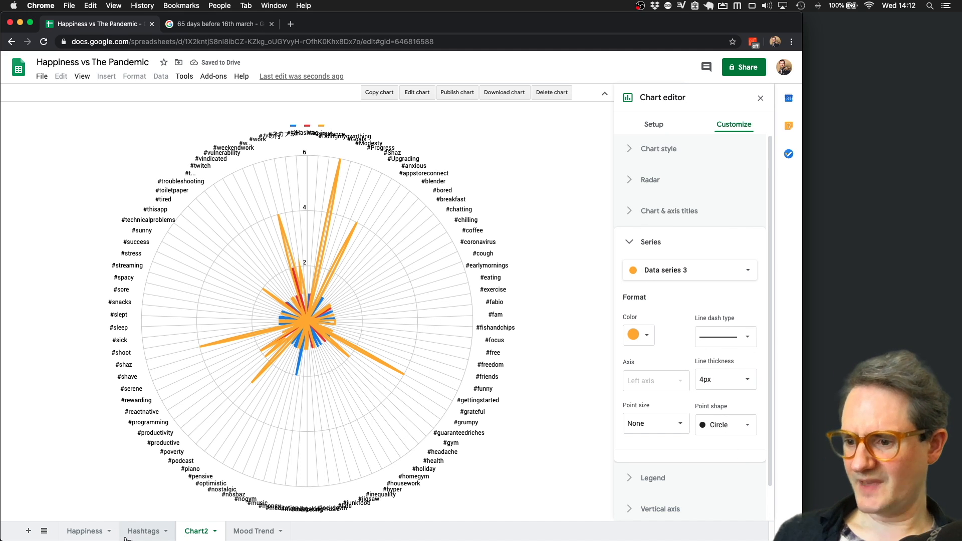
- Filter the Total column of the Hashtags sheet to also exclude hashtags with a value of 1
left_click(143, 531)
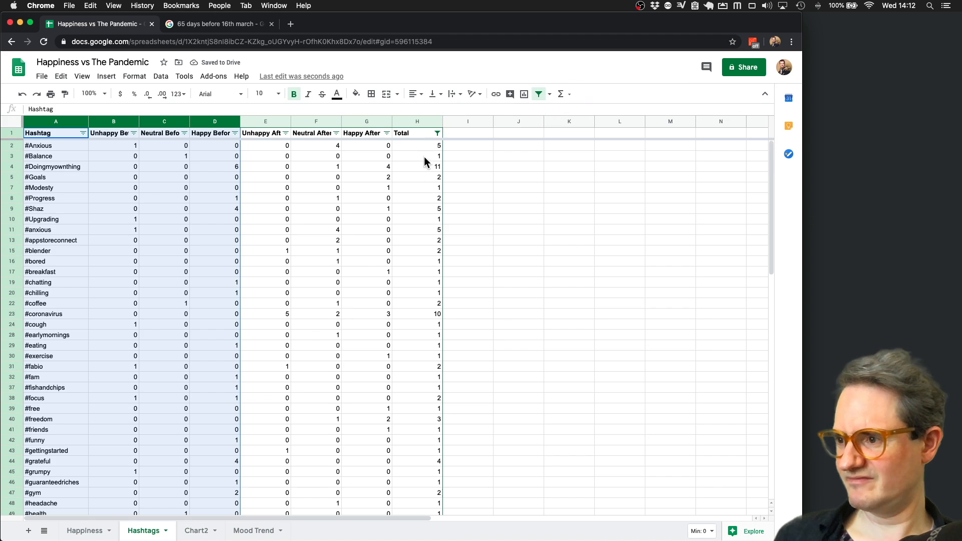
left_click(437, 133)
left_click(326, 299)
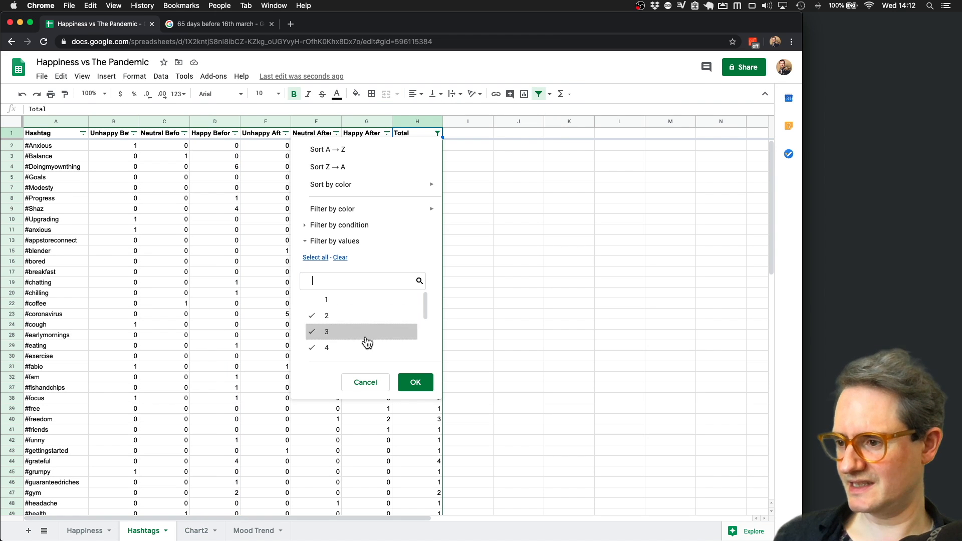
left_click(415, 383)
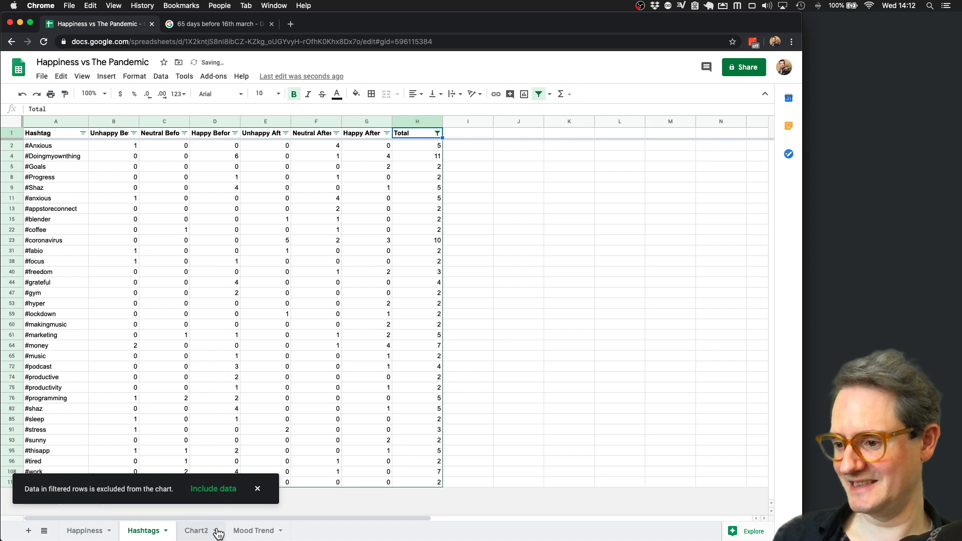
- Rename the Chart2 sheet as Before
left_click(197, 531)
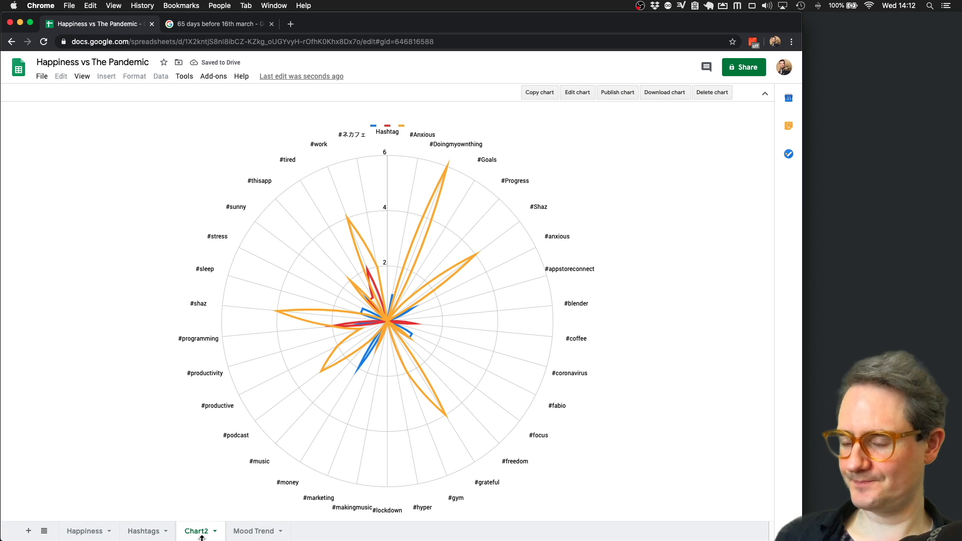
double_click(198, 532)
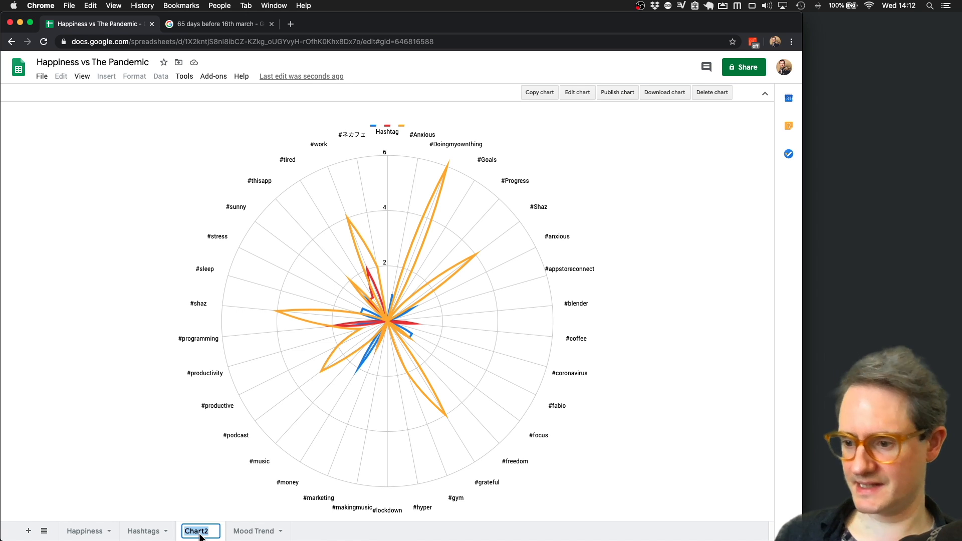
type("Before")
key("Return")
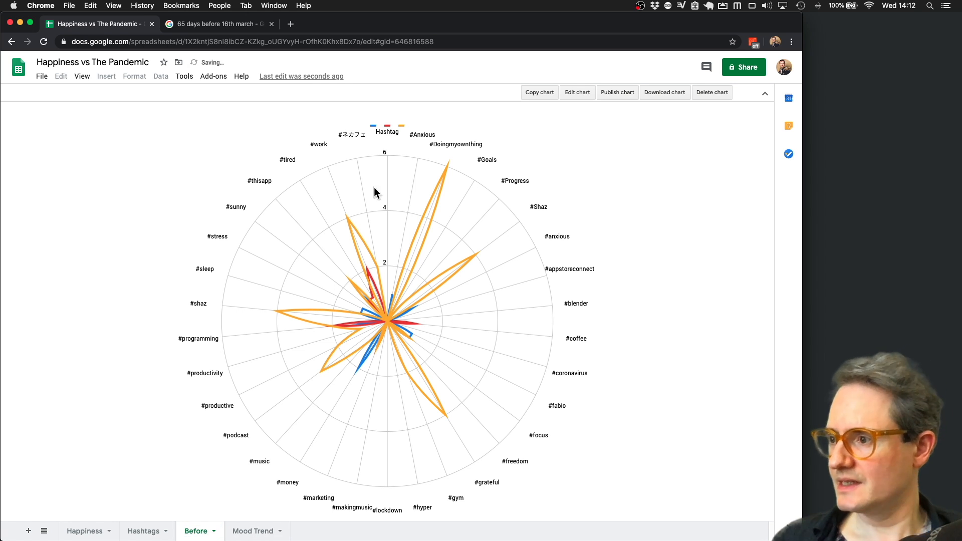
- Set the Before radar chart to use row 1 as headers so its series are named
left_click(582, 93)
left_click(739, 131)
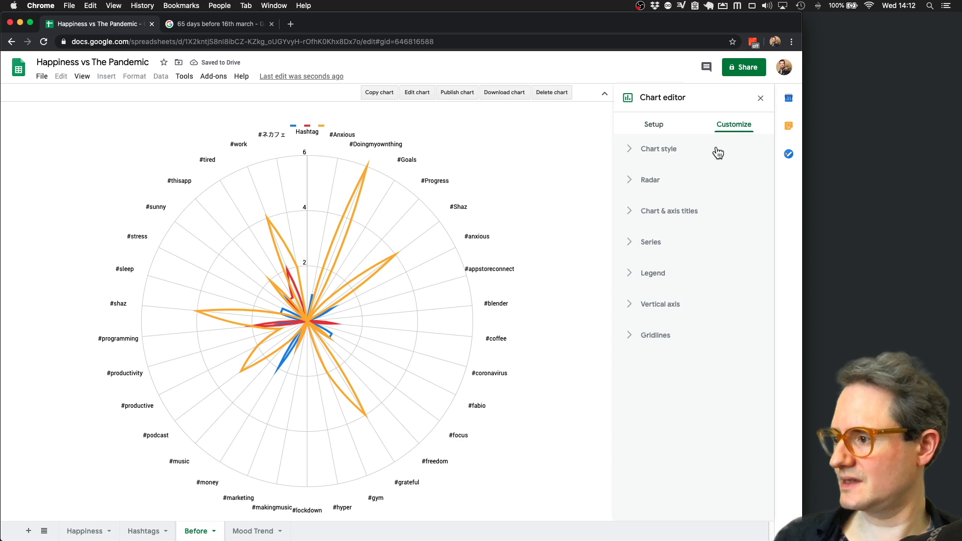
left_click(630, 242)
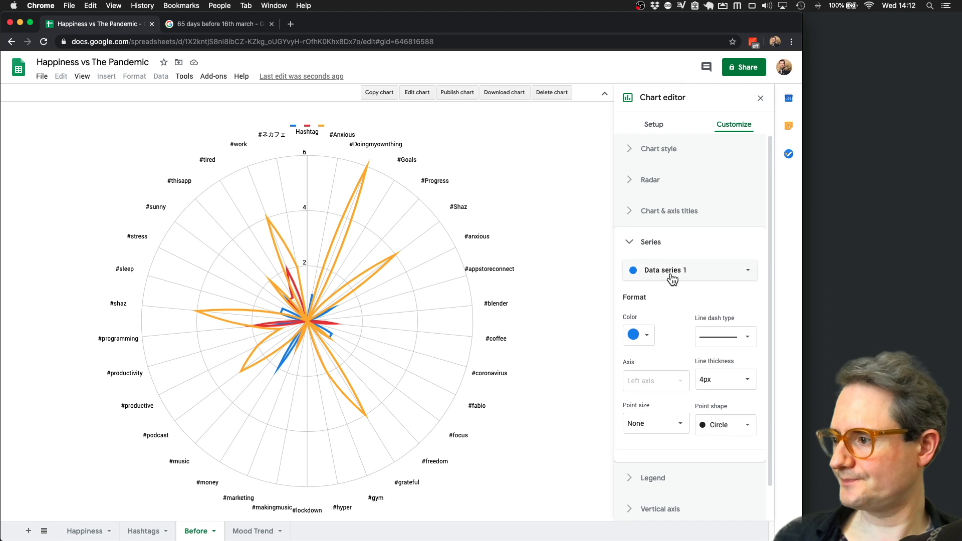
left_click(672, 275)
left_click(726, 247)
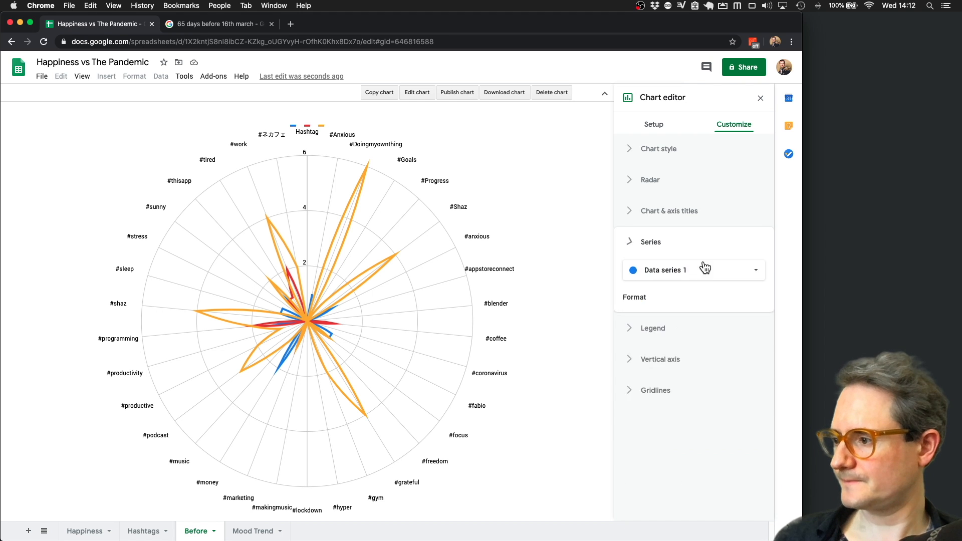
left_click(672, 135)
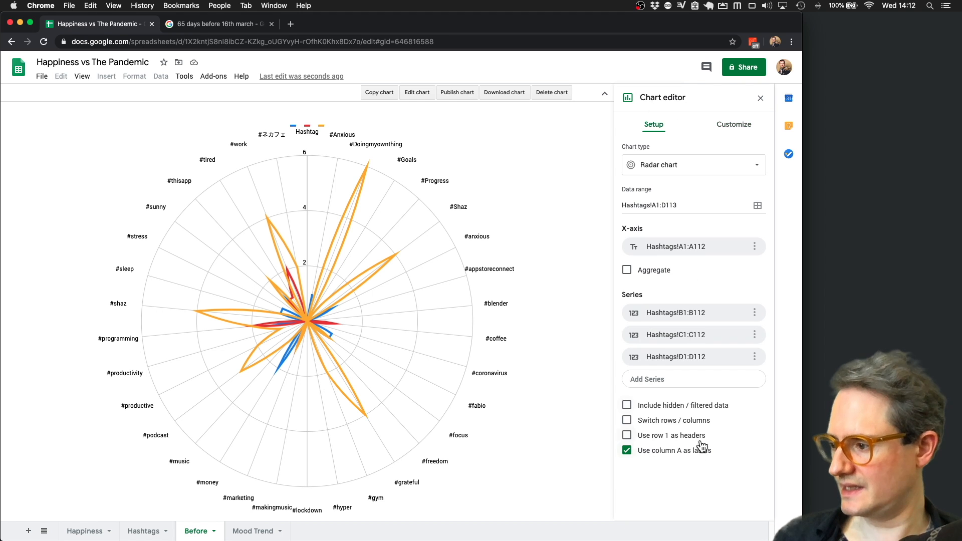
left_click(628, 437)
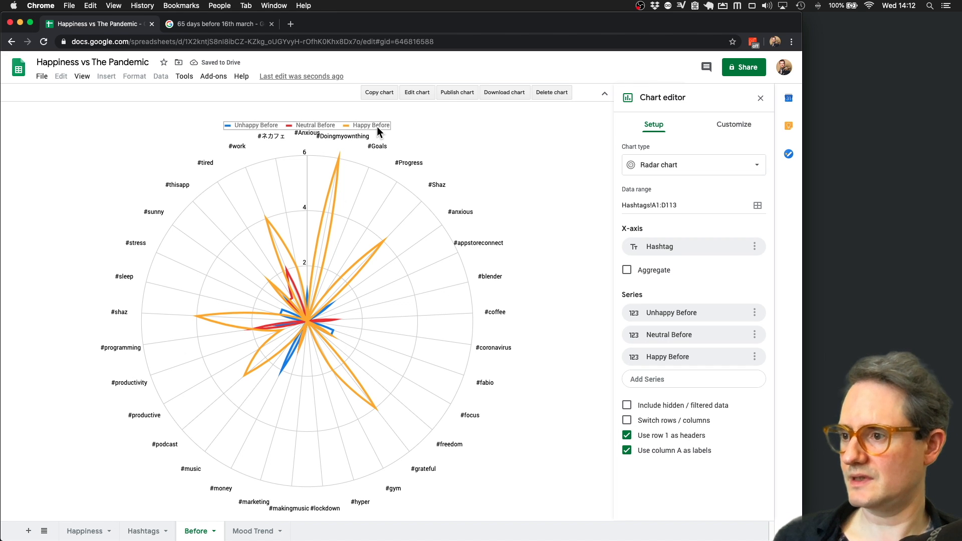
- Change the colour of the Unhappy Before series to dark red
left_click(736, 126)
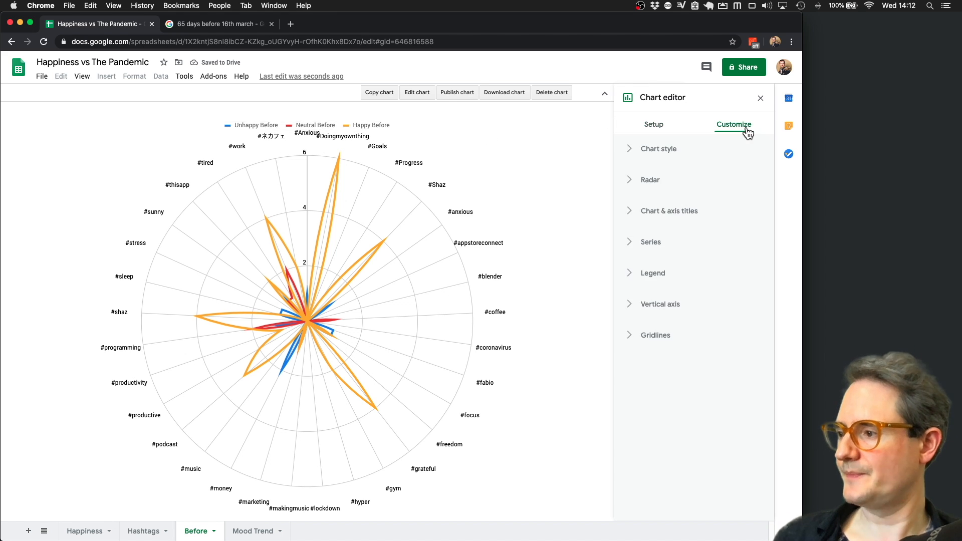
left_click(635, 242)
left_click(645, 336)
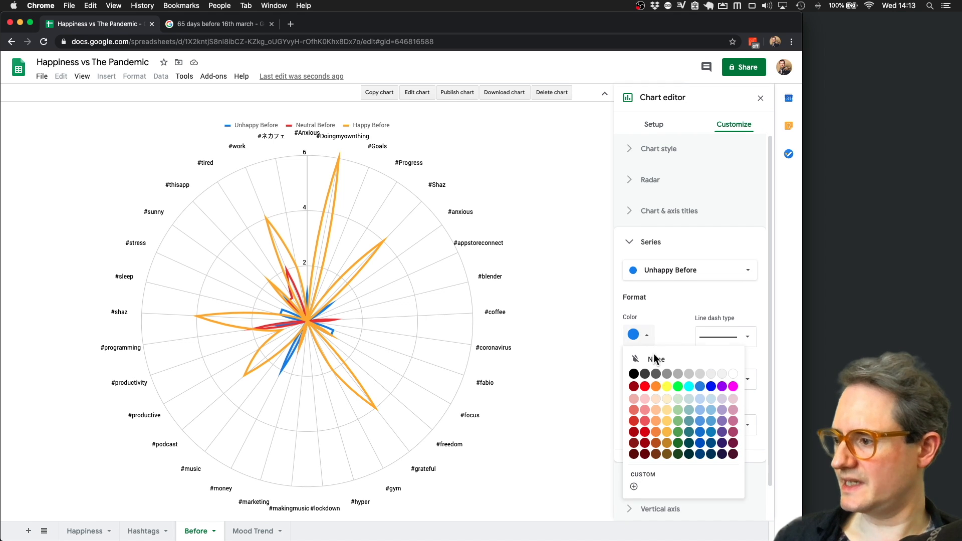
left_click(645, 443)
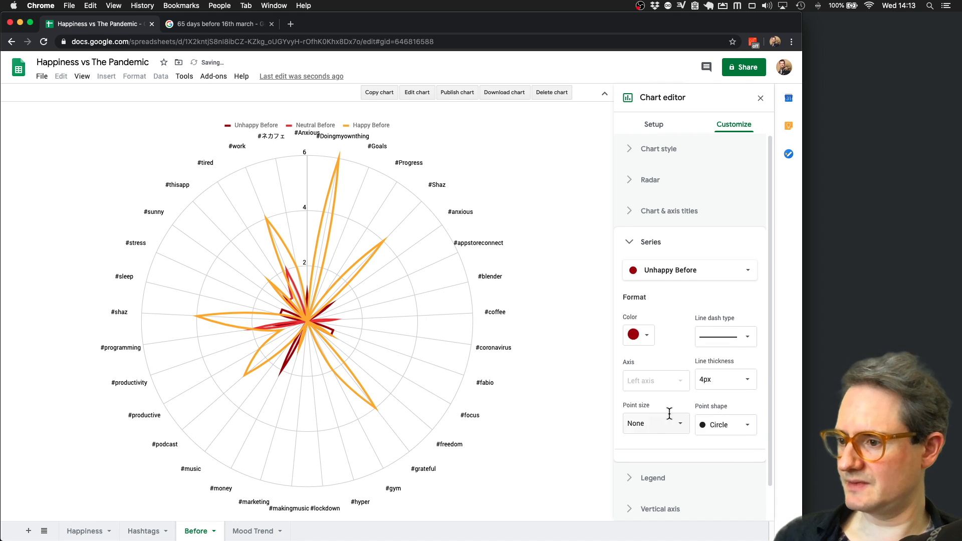
- Change the colour of the Neutral Before series to light blue
left_click(671, 271)
left_click(661, 283)
left_click(644, 336)
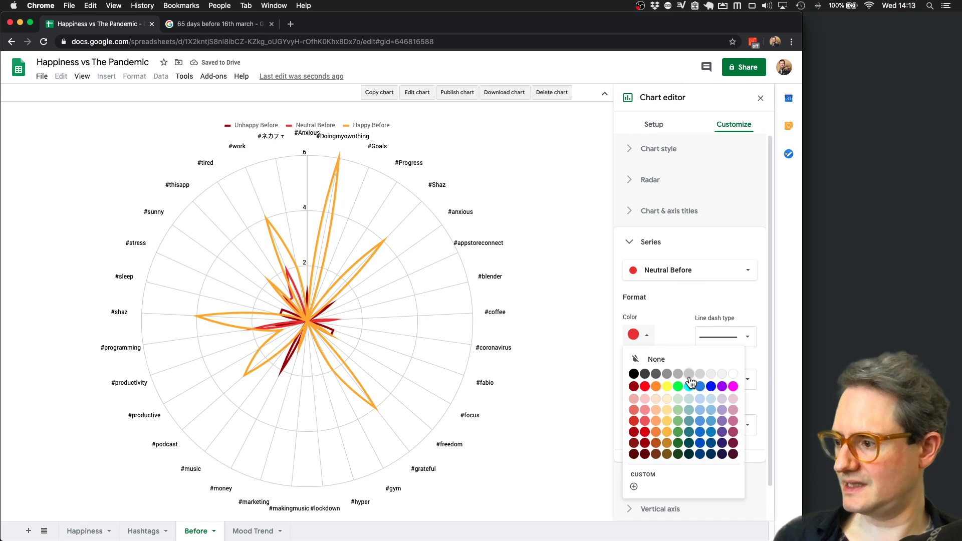
left_click(712, 402)
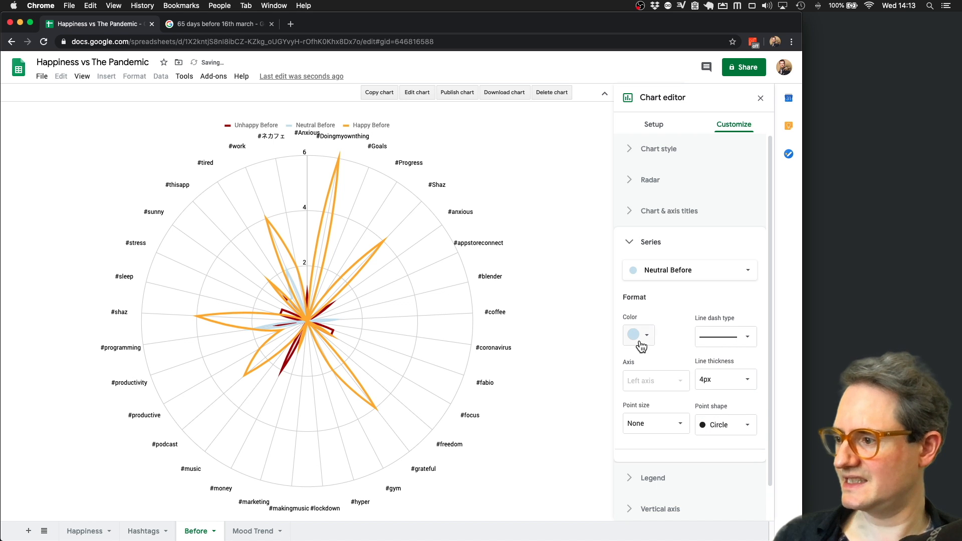
- Change the colour of the Happy Before series to green and close the chart editor
left_click(674, 260)
left_click(671, 284)
left_click(644, 335)
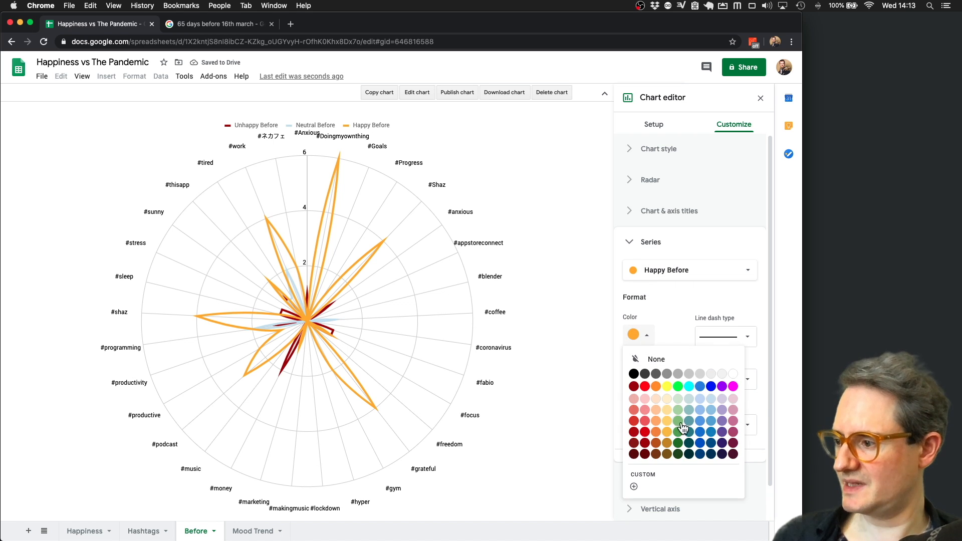
left_click(677, 433)
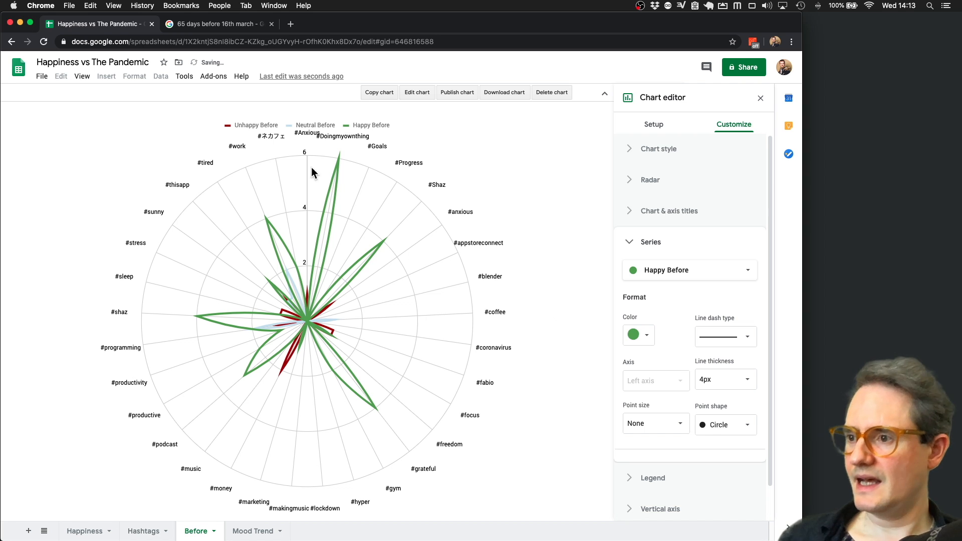
left_click(761, 98)
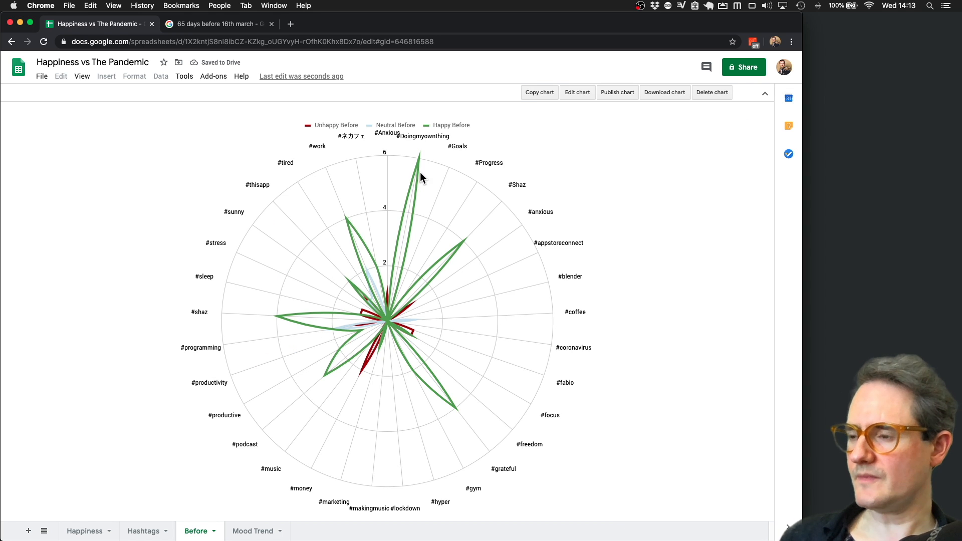
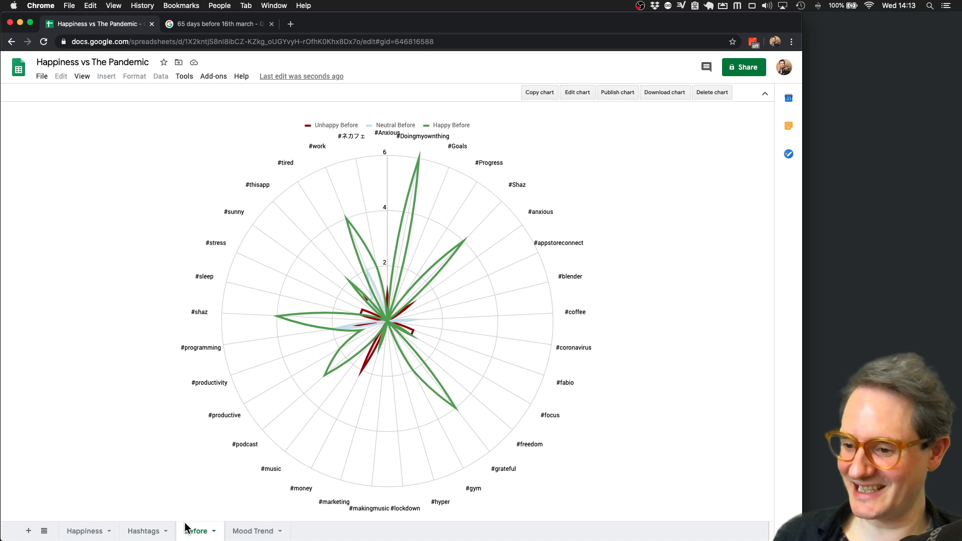
- Duplicate the Before chart sheet and name the copy After
left_click(214, 531)
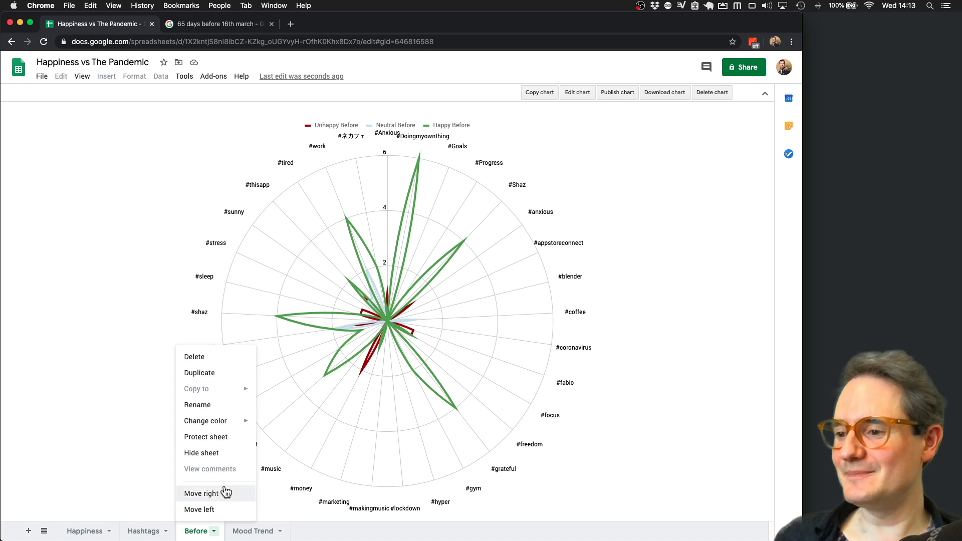
left_click(218, 371)
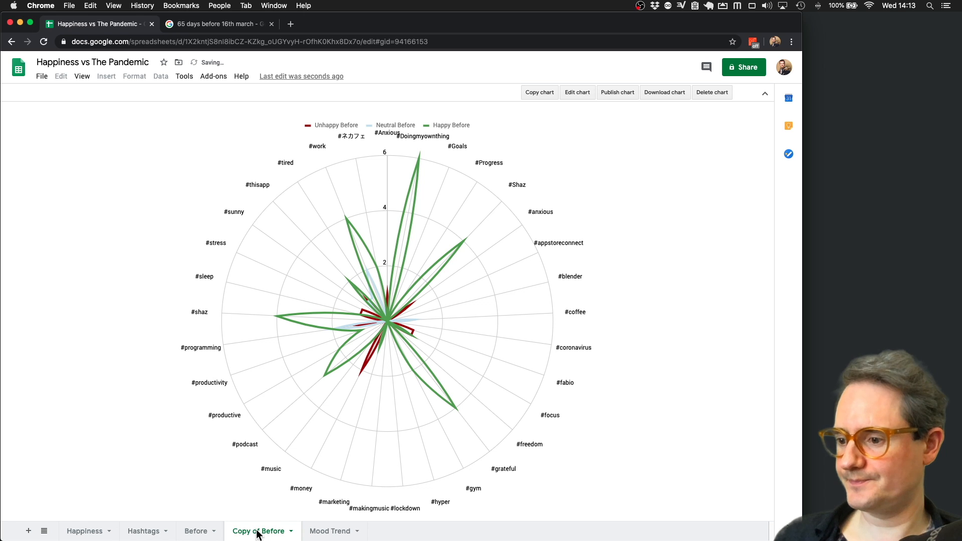
double_click(257, 532)
type("After")
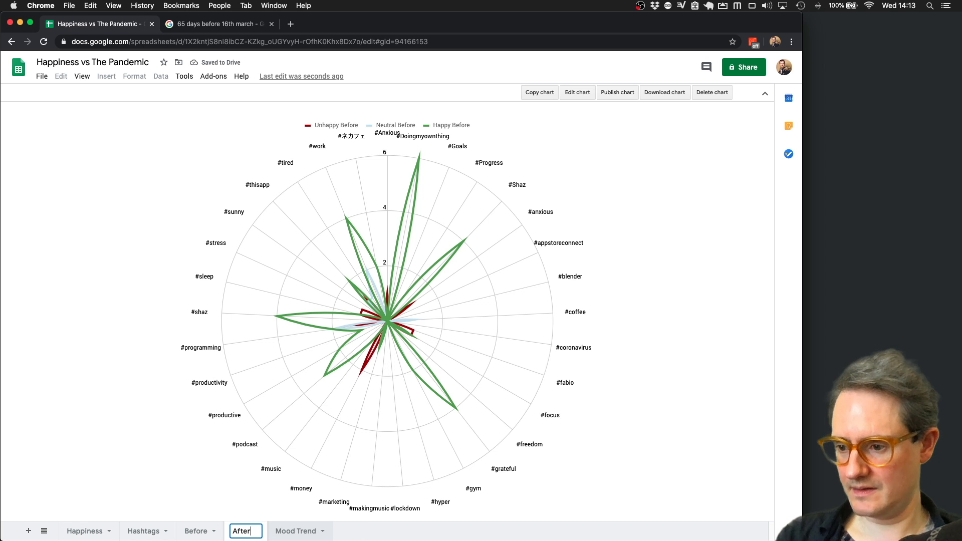
key("Return")
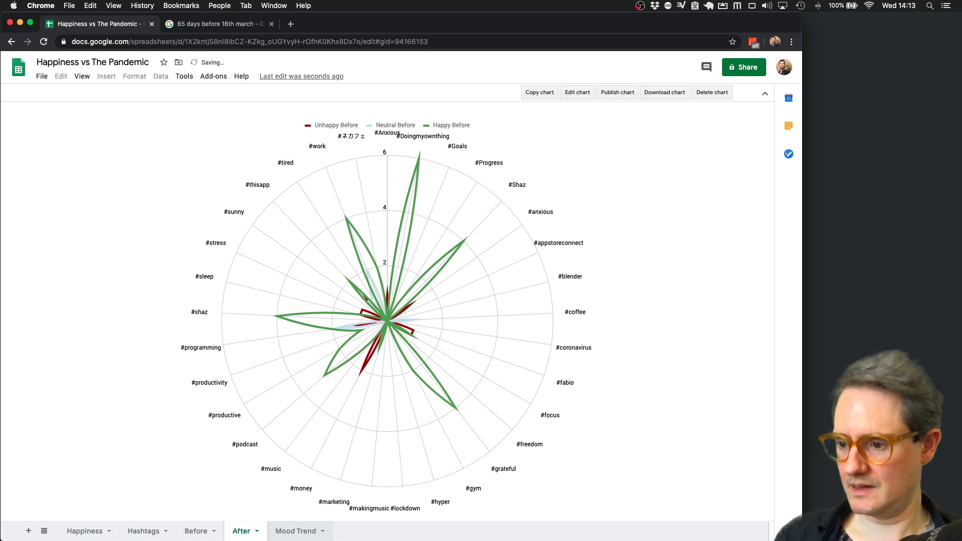
- Set the maximum of the After chart's vertical axis to 6
left_click(577, 92)
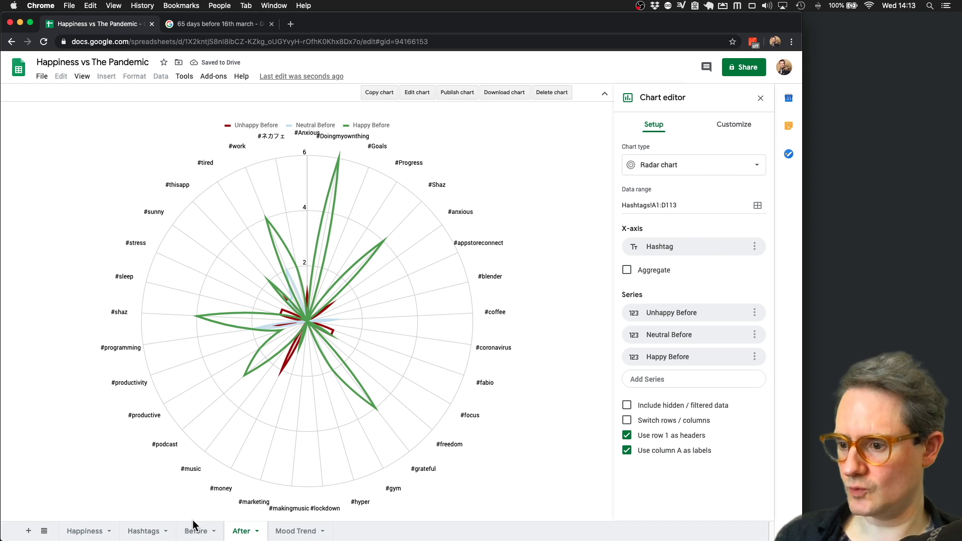
left_click(746, 125)
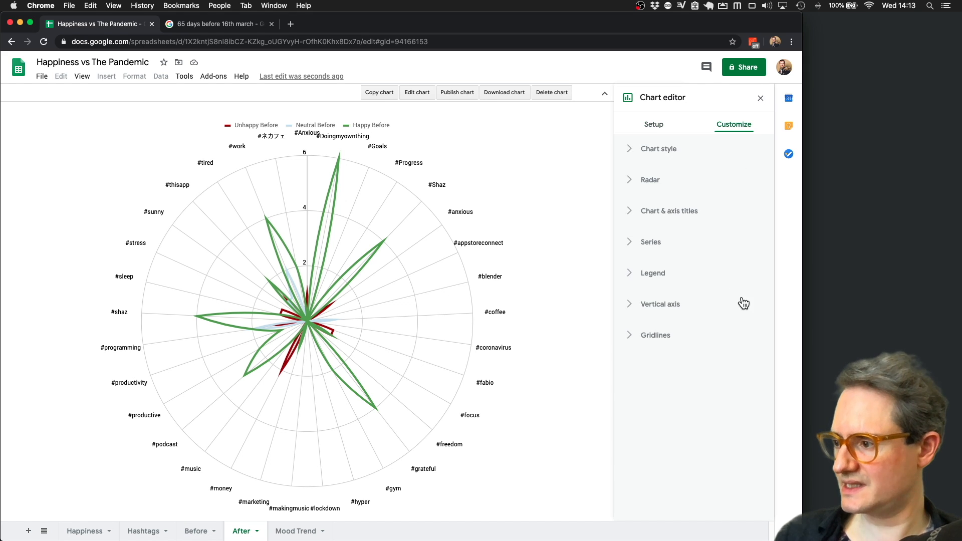
left_click(635, 306)
left_click(713, 349)
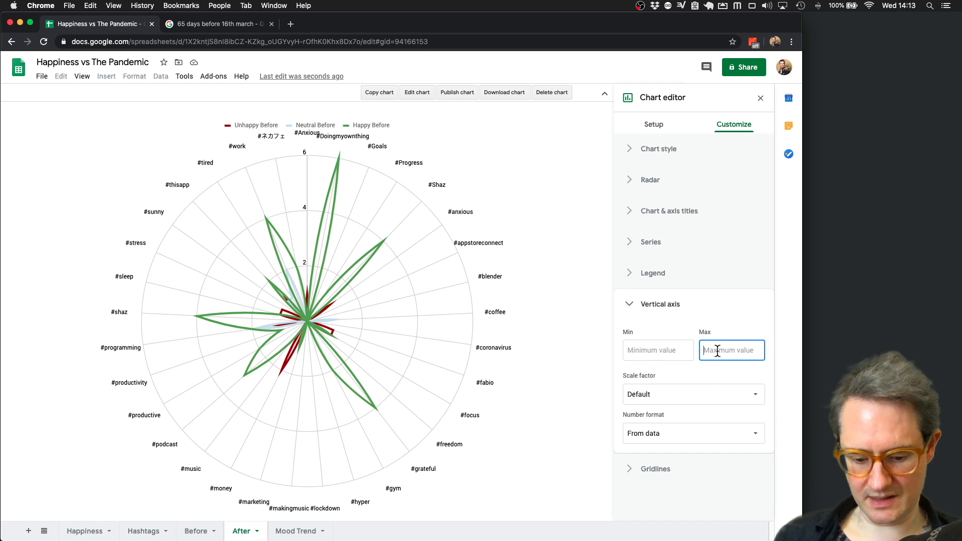
type("6")
- Add columns E:G of the Hashtags sheet as a second data range for the After chart
left_click(670, 128)
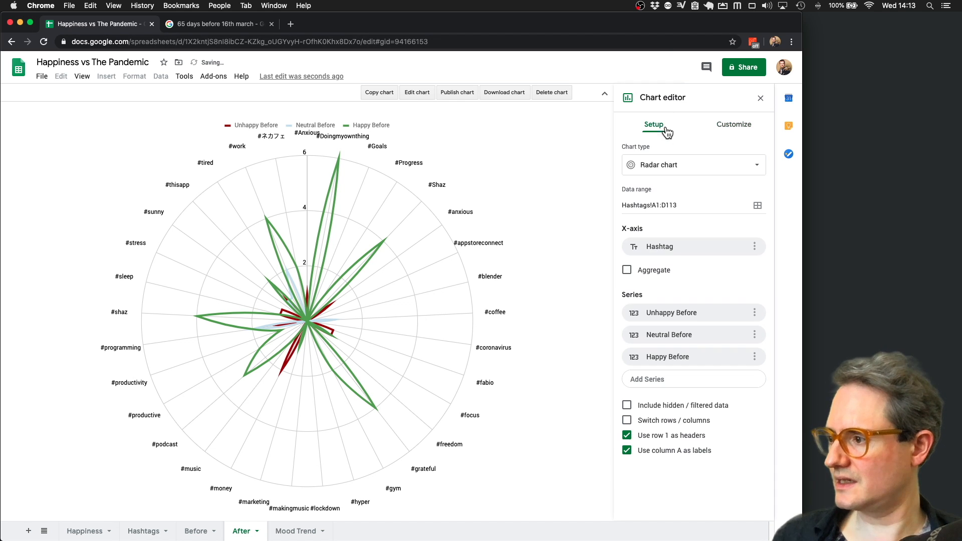
left_click(758, 205)
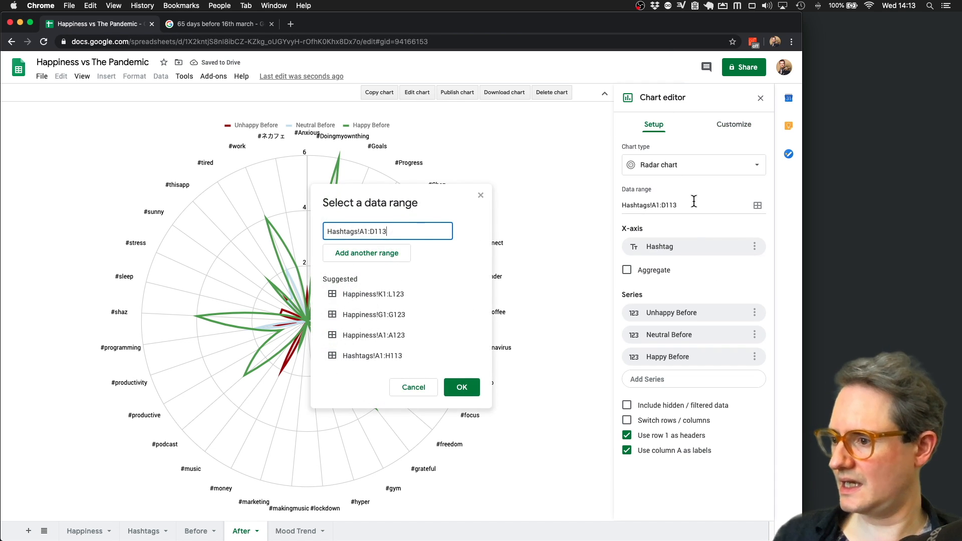
left_click(406, 248)
left_click(150, 530)
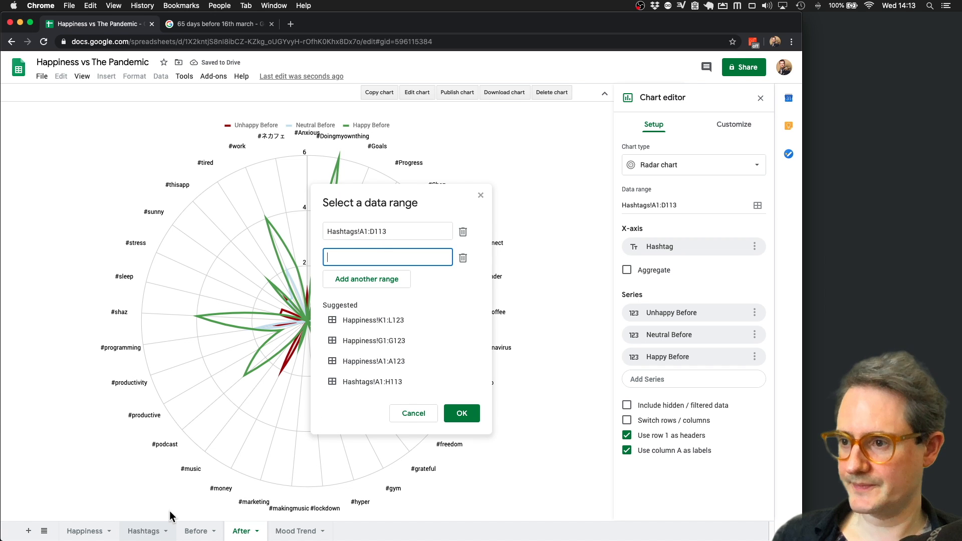
left_click(262, 125)
left_click(380, 121, "shift")
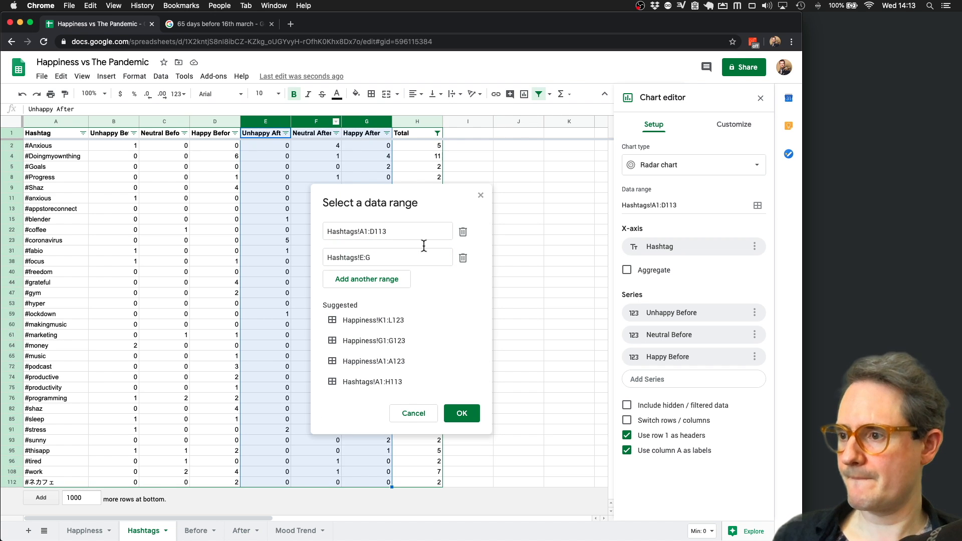
left_click(463, 415)
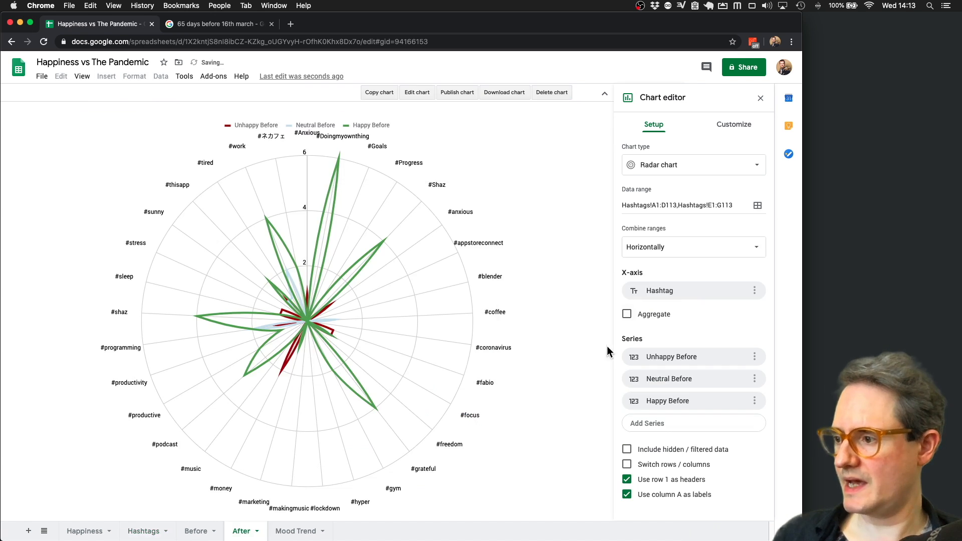
- Replace the After chart's three Before series with Unhappy After, Neutral After and Happy After, and close the chart editor
left_click(677, 363)
left_click(672, 445)
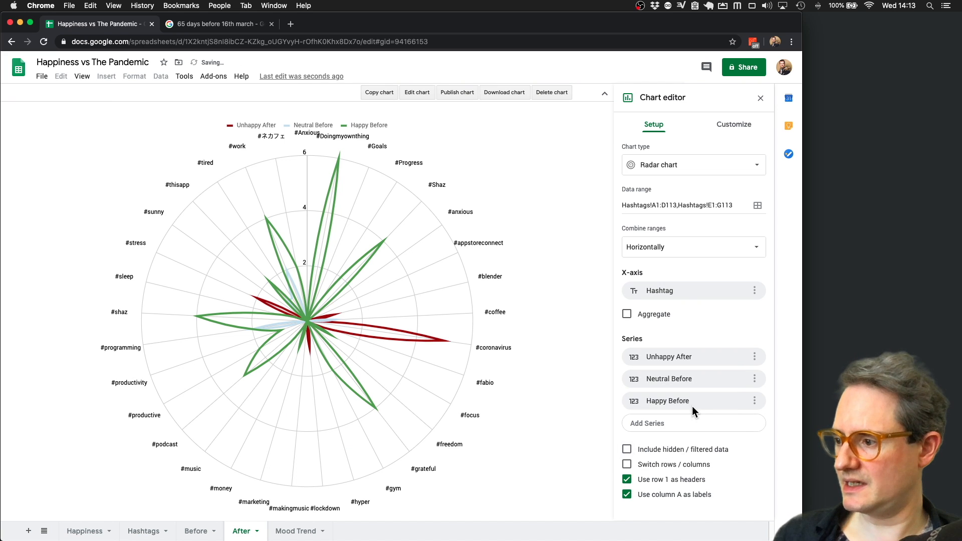
left_click(683, 379)
left_click(672, 485)
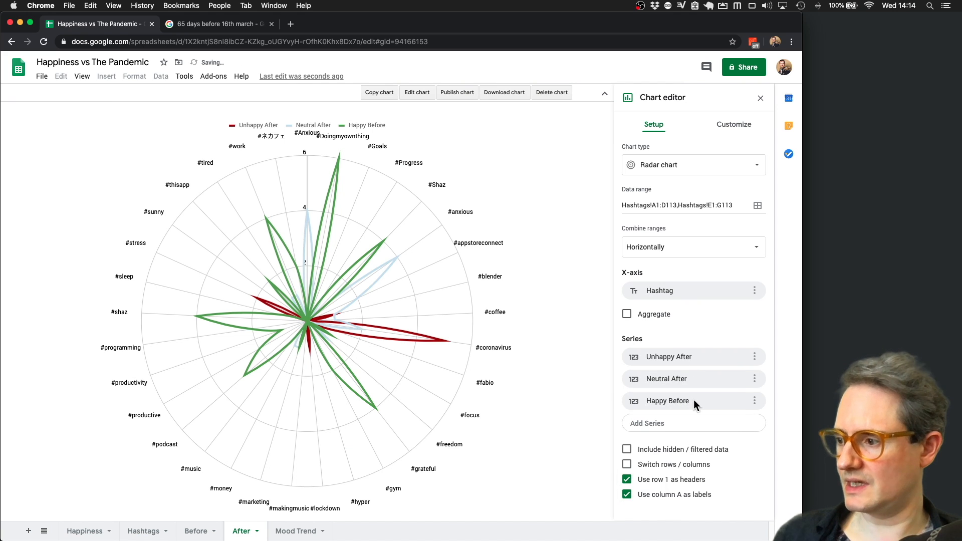
left_click(696, 402)
left_click(671, 525)
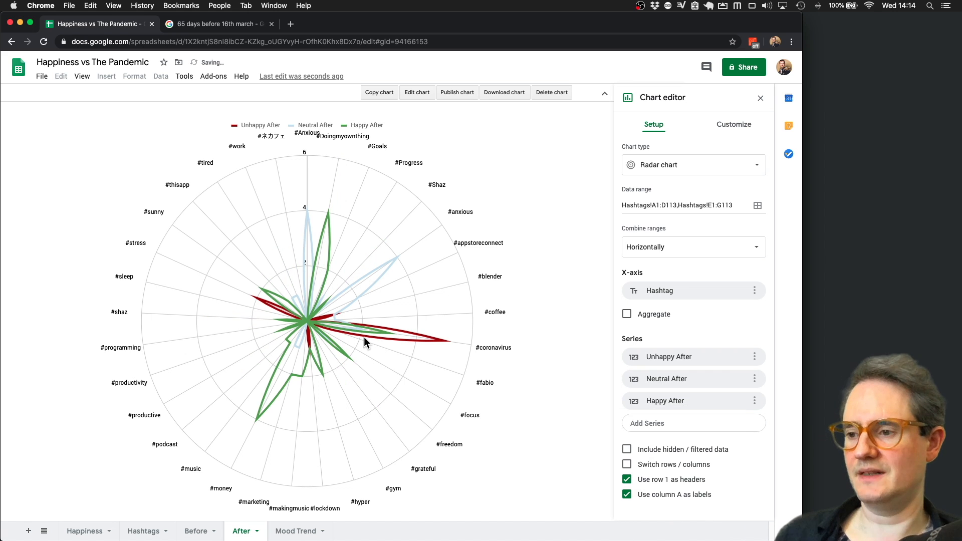
left_click(760, 99)
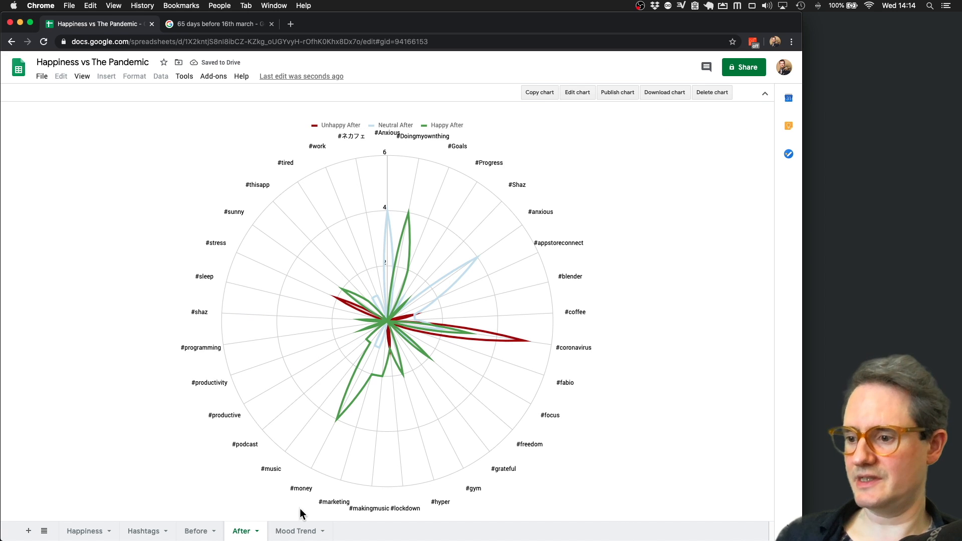
- Compare the mood patterns of the hashtags between the Before and After radar charts
left_click(201, 532)
left_click(240, 532)
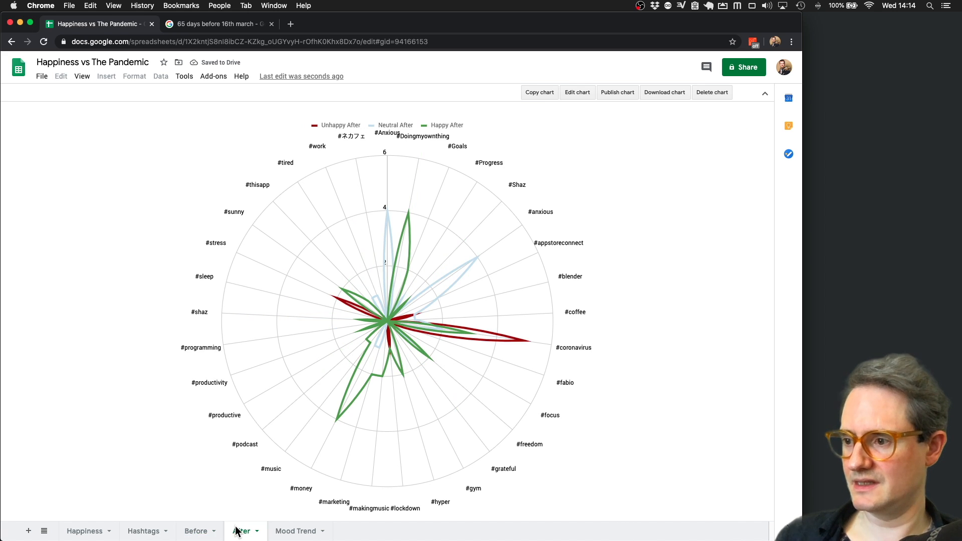
left_click(204, 533)
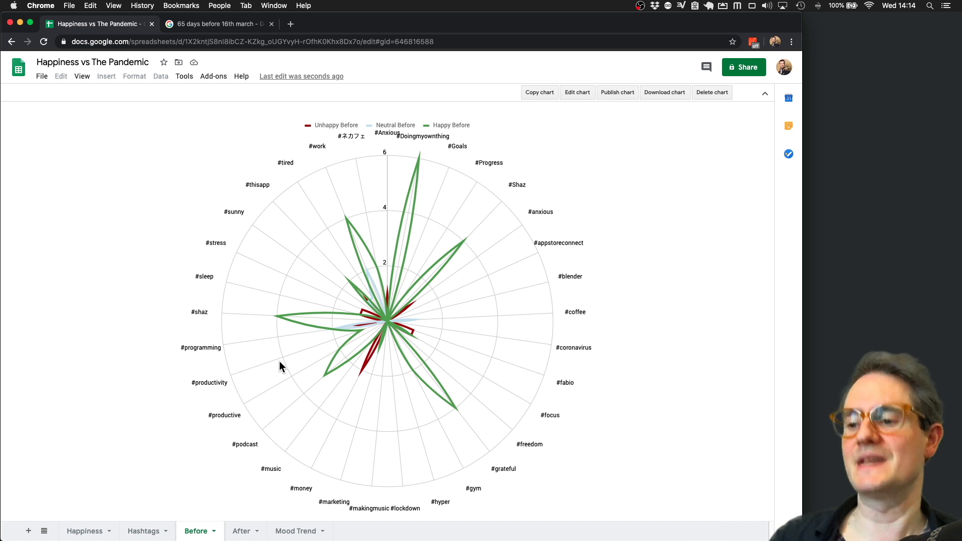
left_click(242, 531)
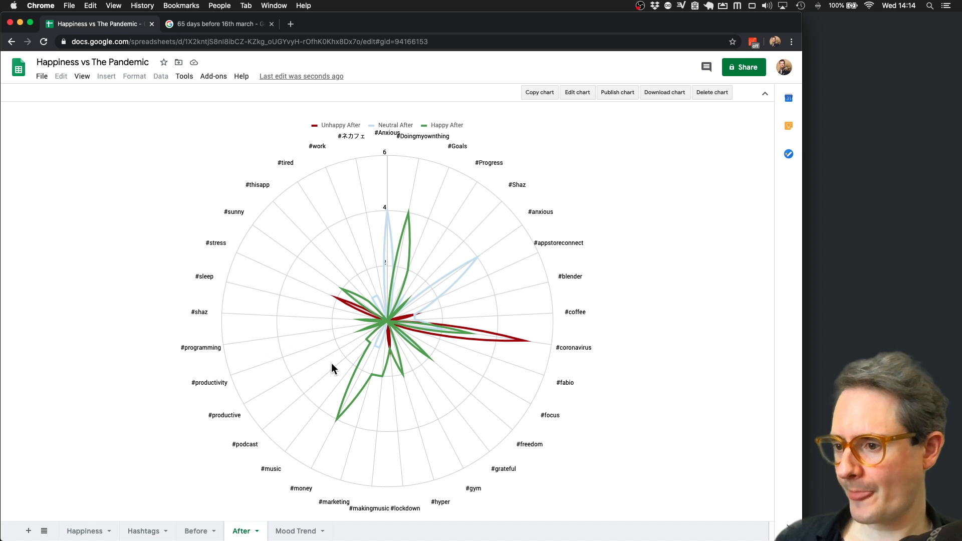
left_click(194, 533)
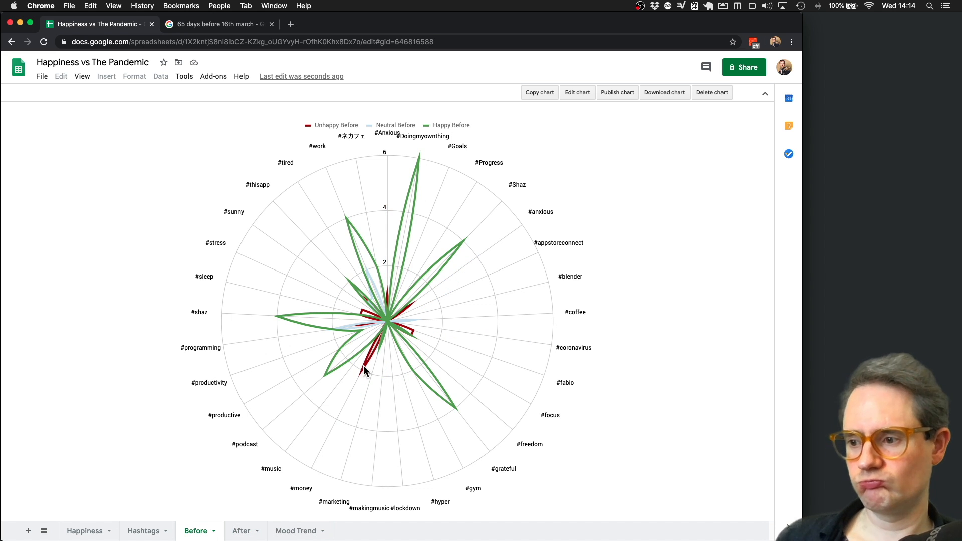
left_click(239, 530)
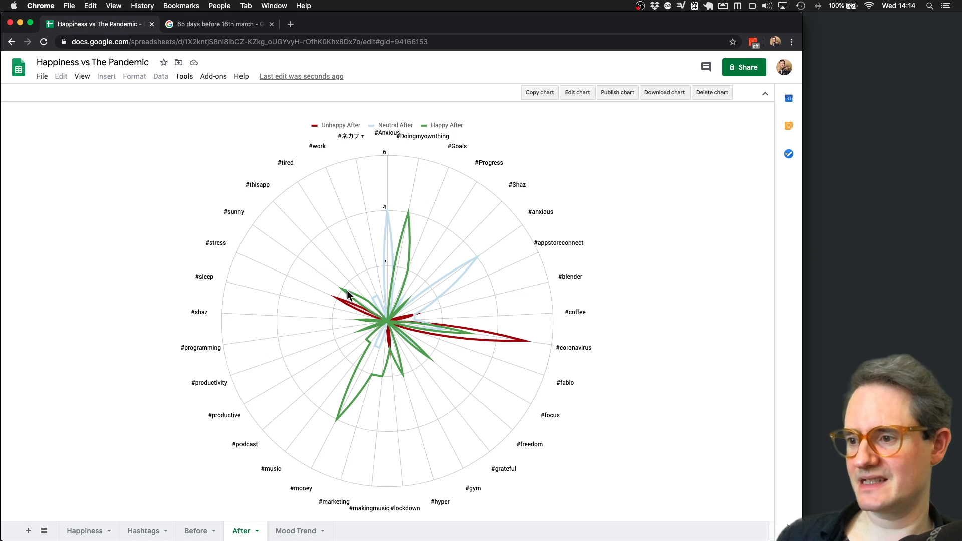
left_click(196, 531)
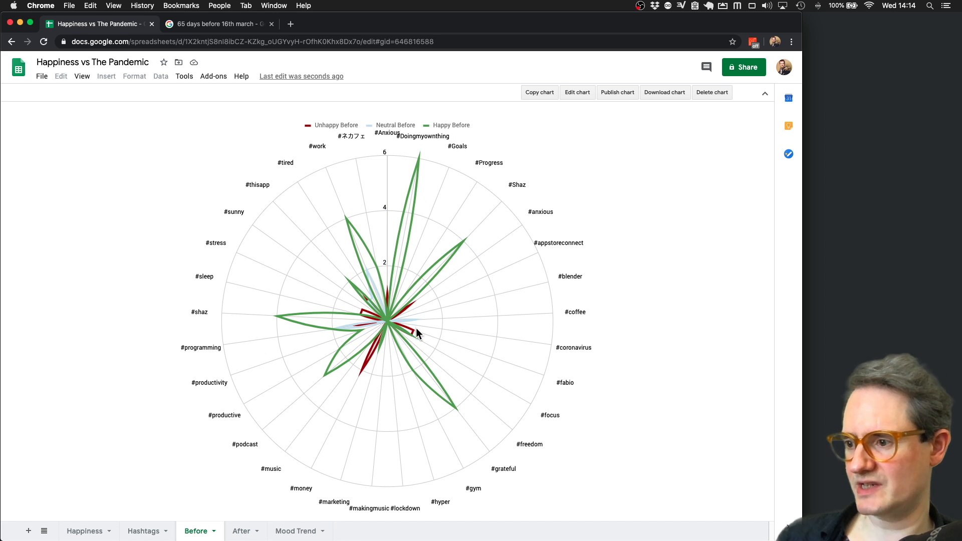
left_click(242, 530)
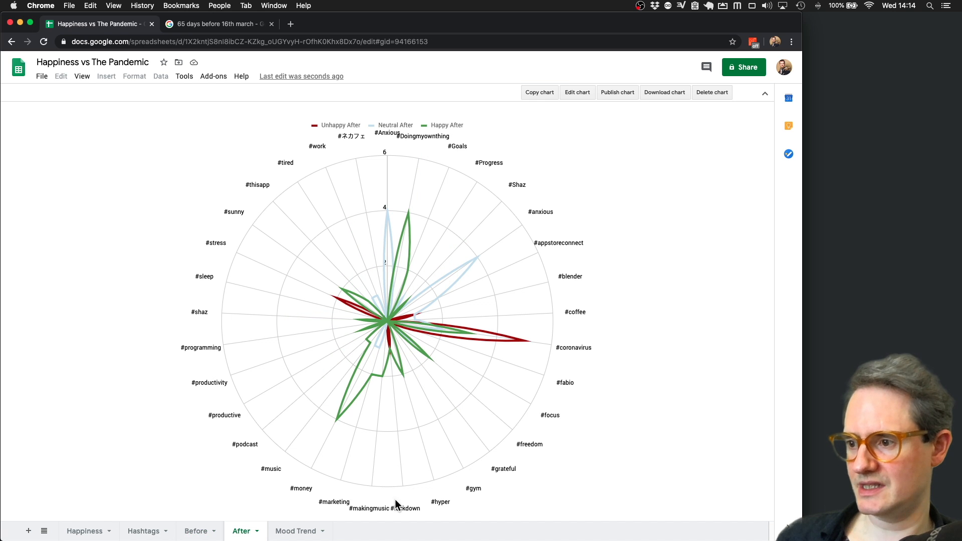
left_click(193, 531)
left_click(242, 532)
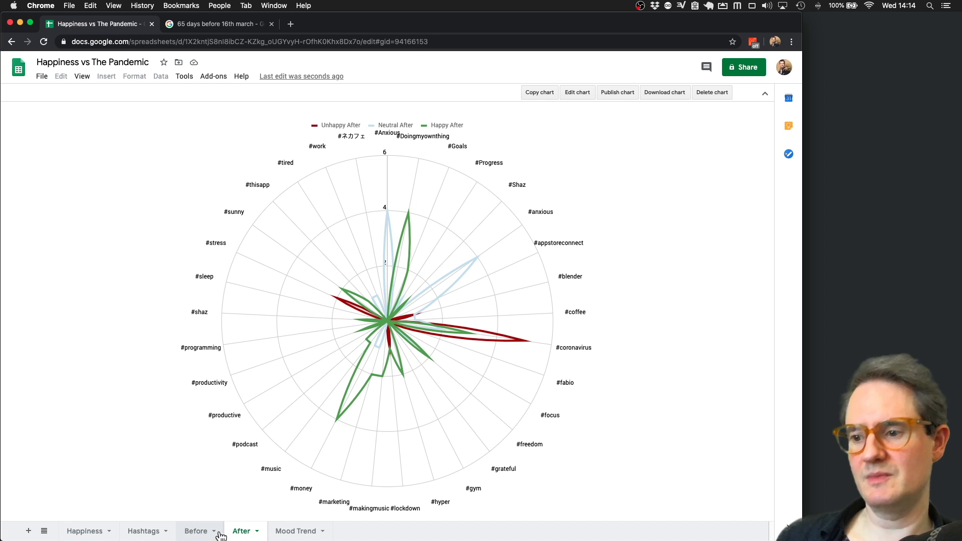
left_click(194, 531)
left_click(242, 531)
left_click(194, 531)
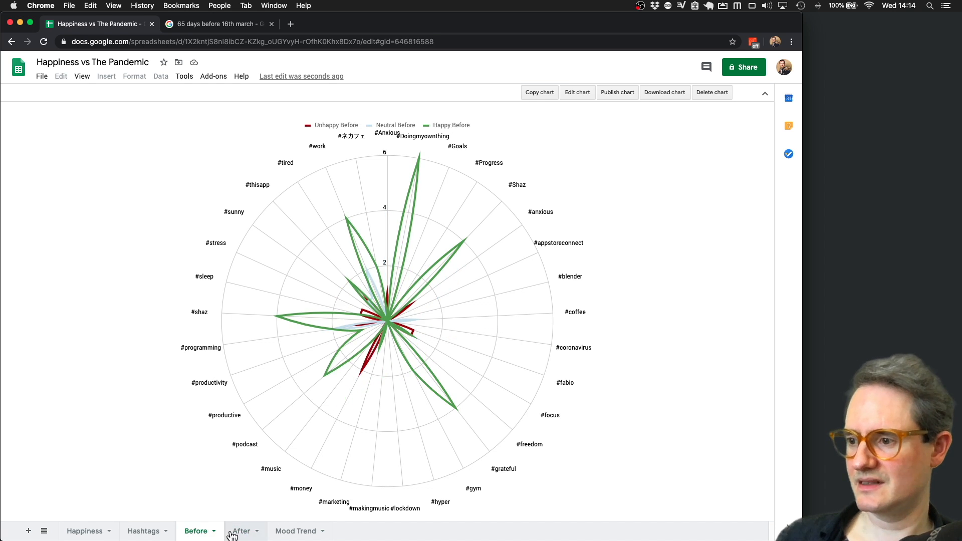
left_click(242, 531)
left_click(194, 532)
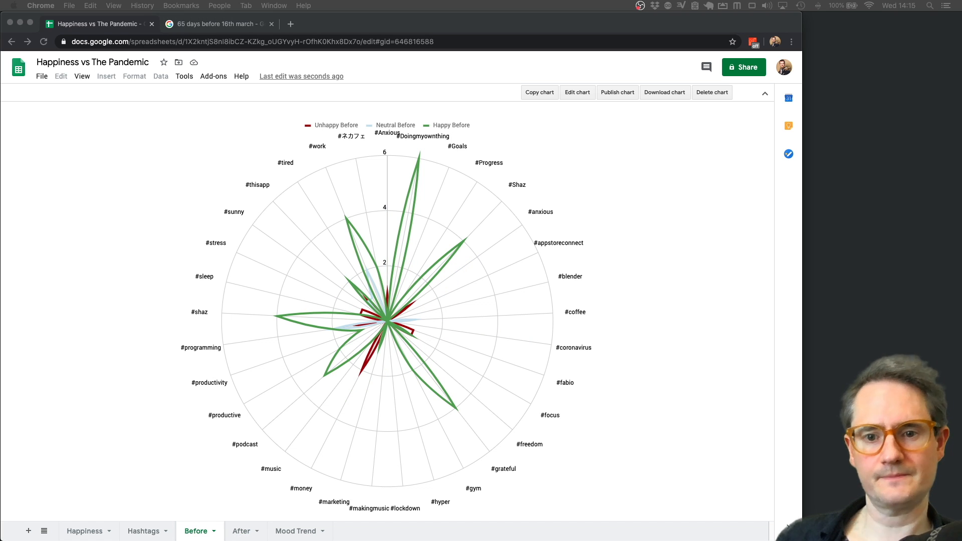
- Filter the #Anxious column on the Happiness sheet to show only rows with the value 0
left_click(88, 534)
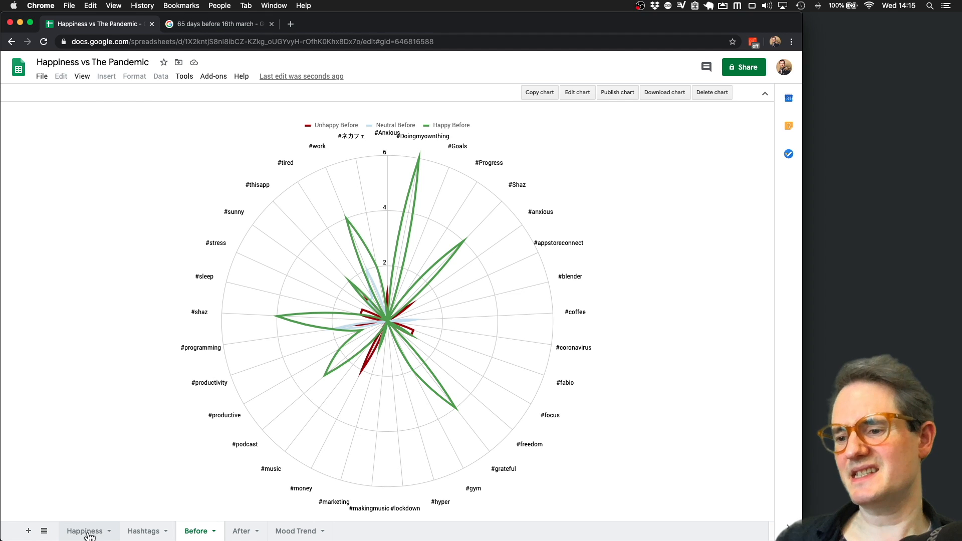
left_click(88, 534)
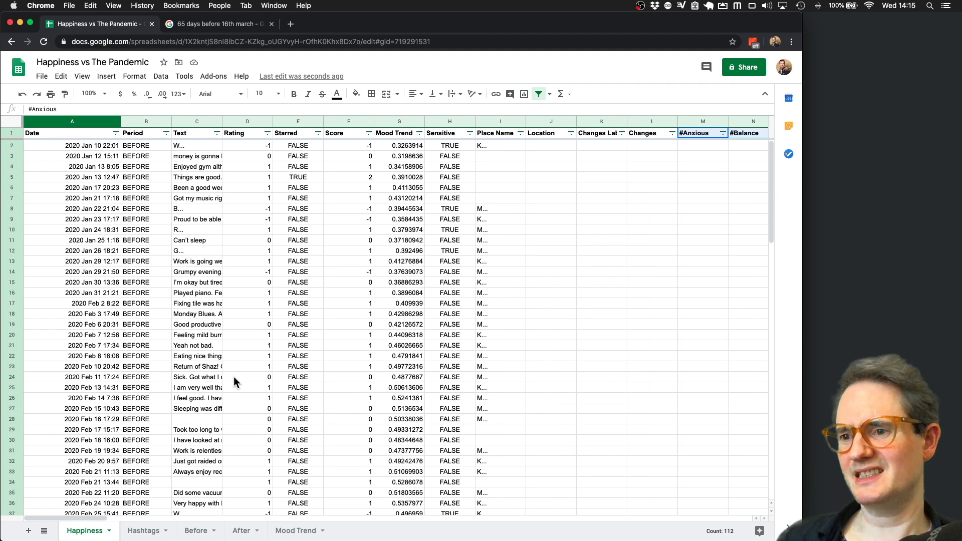
scroll(664, 170, "right", 5)
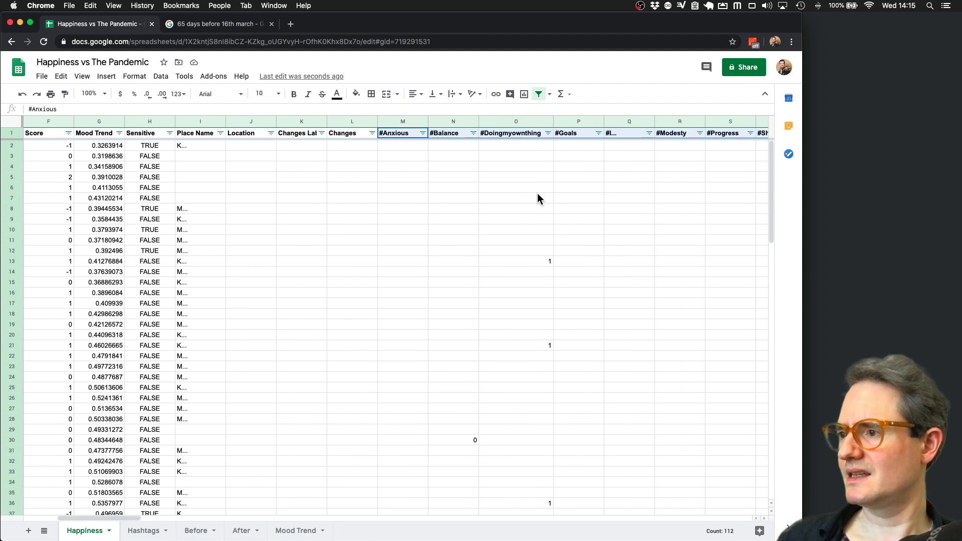
left_click(422, 133)
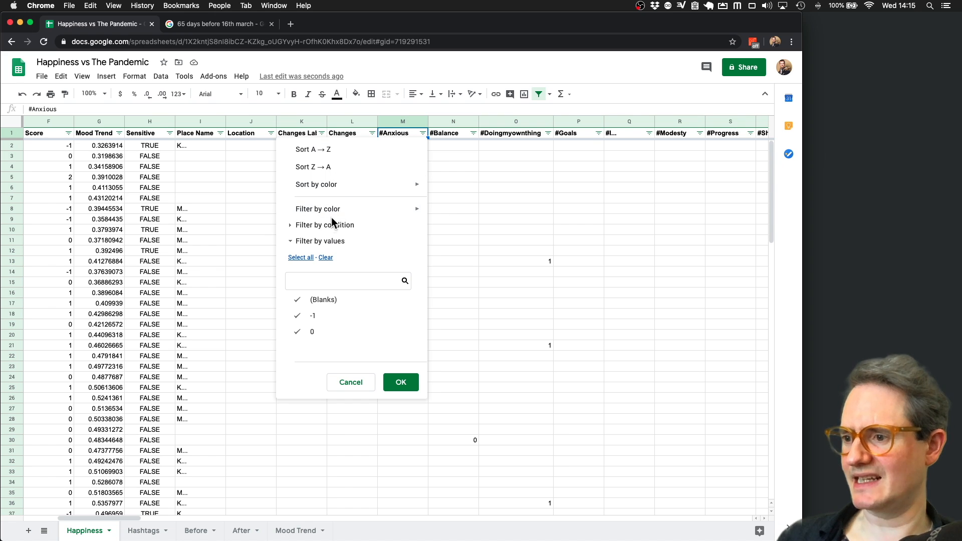
left_click(297, 300)
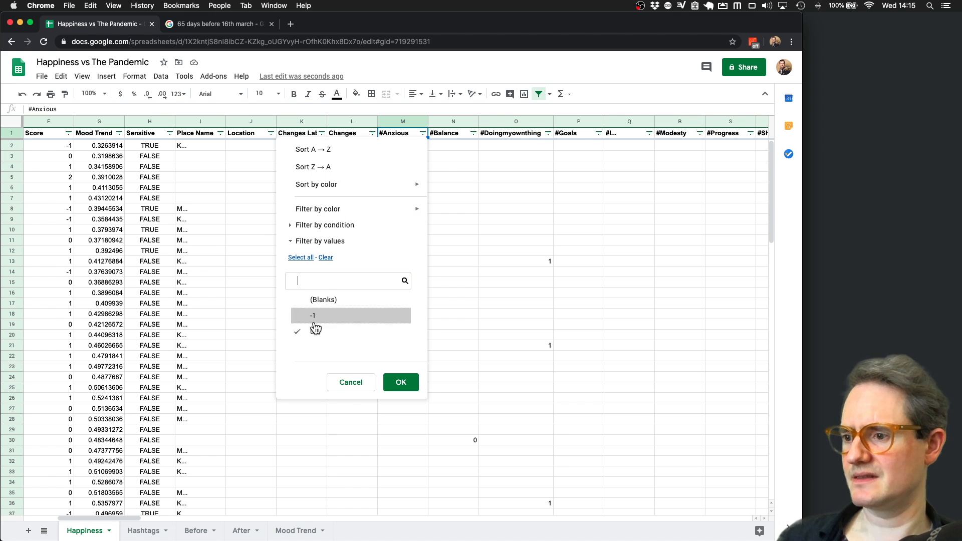
left_click(397, 387)
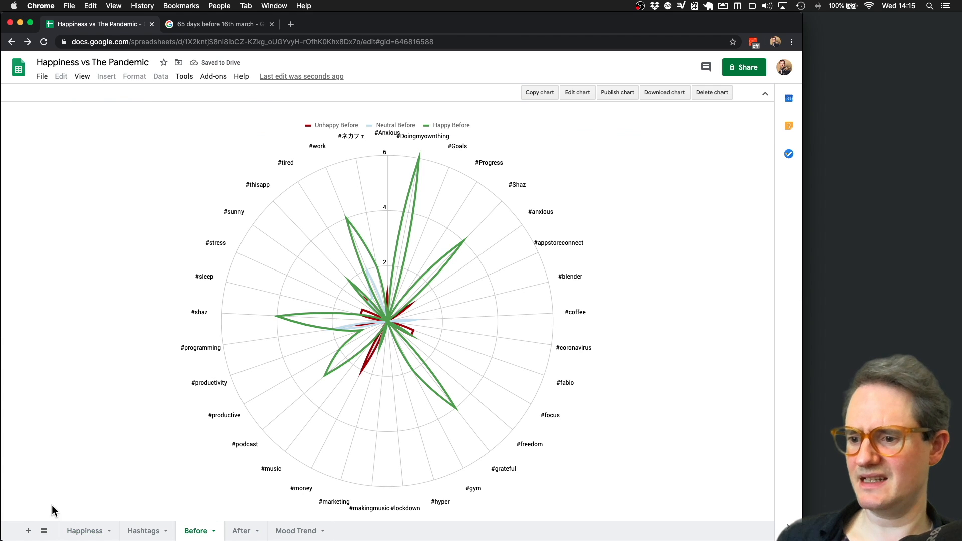
- Widen the Text column on the Happiness sheet and set its text wrapping to Wrap
left_click(84, 531)
scroll(79, 156, "left", 5)
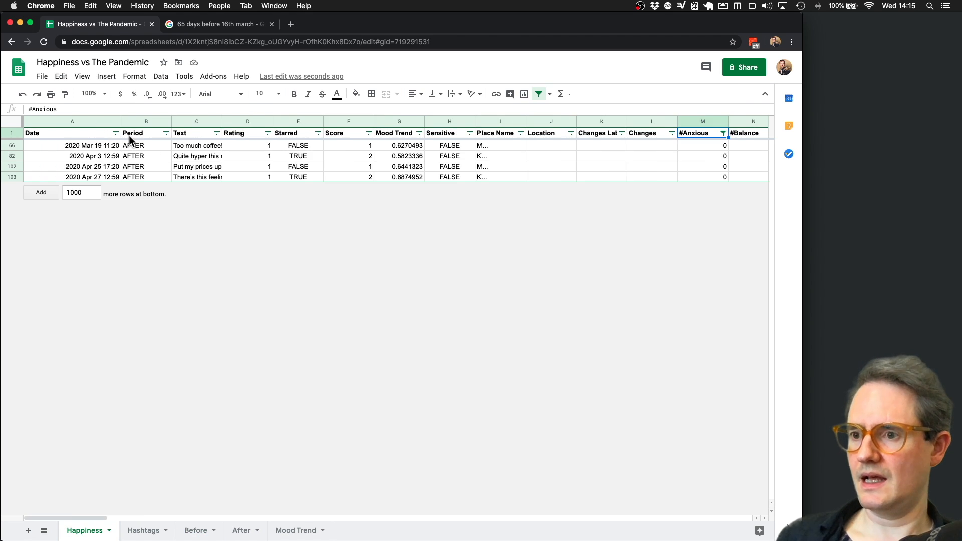
left_click_drag(222, 122, 409, 122)
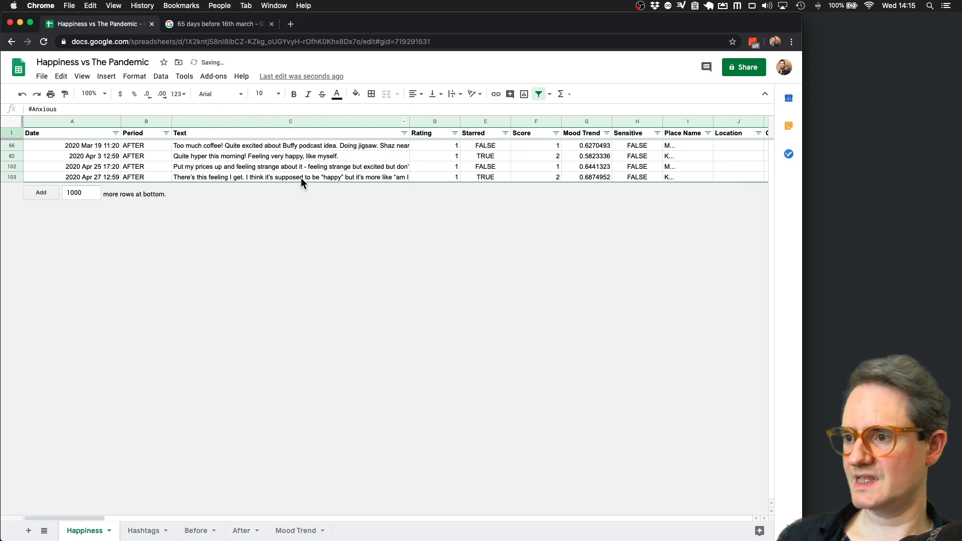
left_click(324, 122)
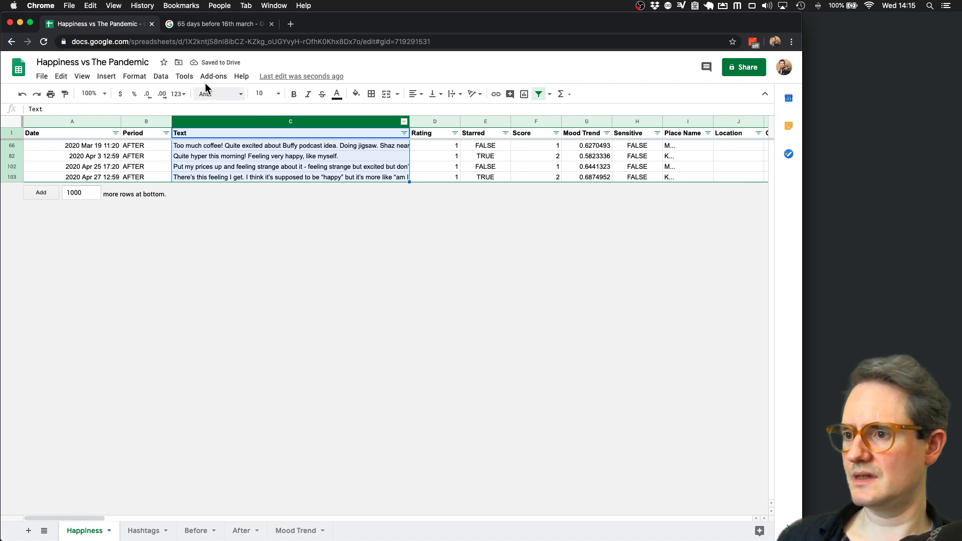
left_click(134, 76)
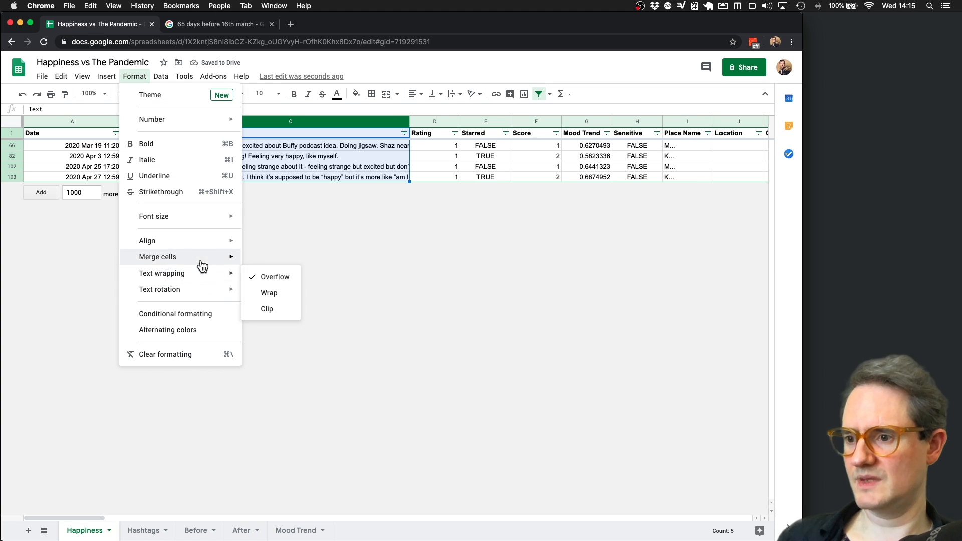
mouse_move(245, 277)
left_click(266, 294)
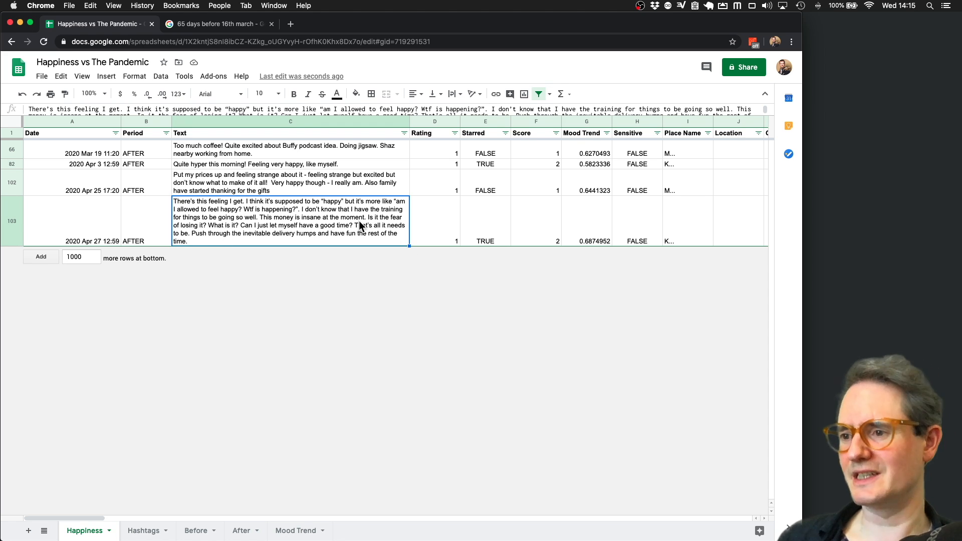
- Read the filtered entries and reset the #Anxious column filter to include all values
scroll(359, 221, "right", 3)
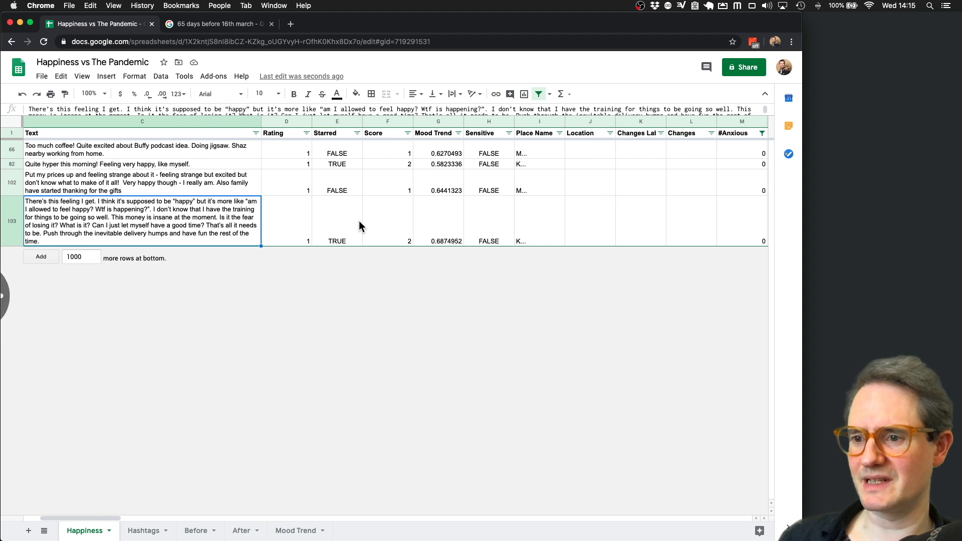
left_click(113, 184)
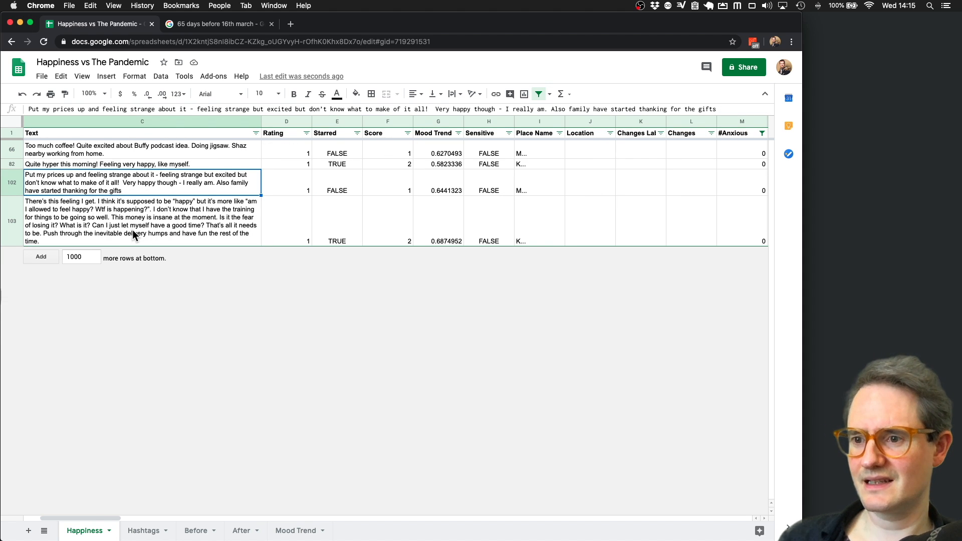
scroll(653, 186, "right", 4)
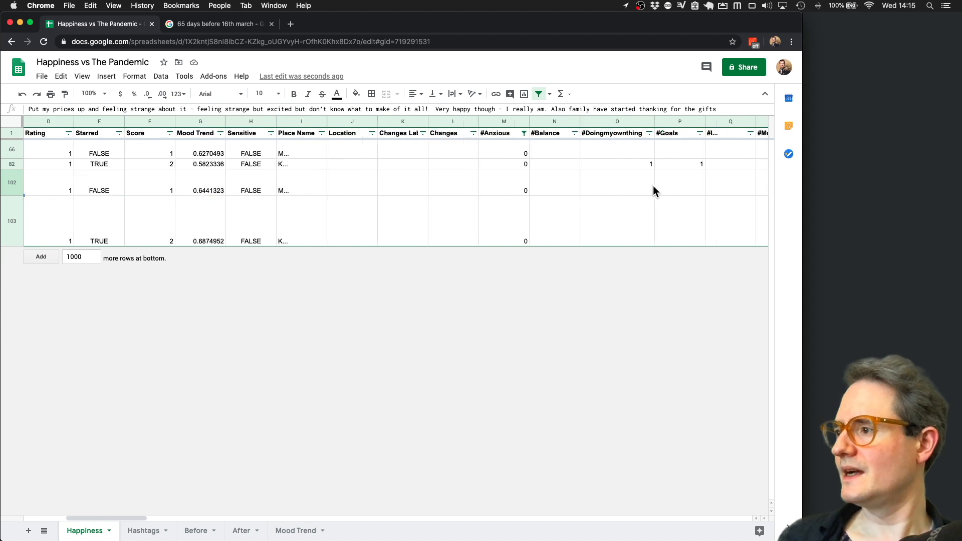
left_click(424, 133)
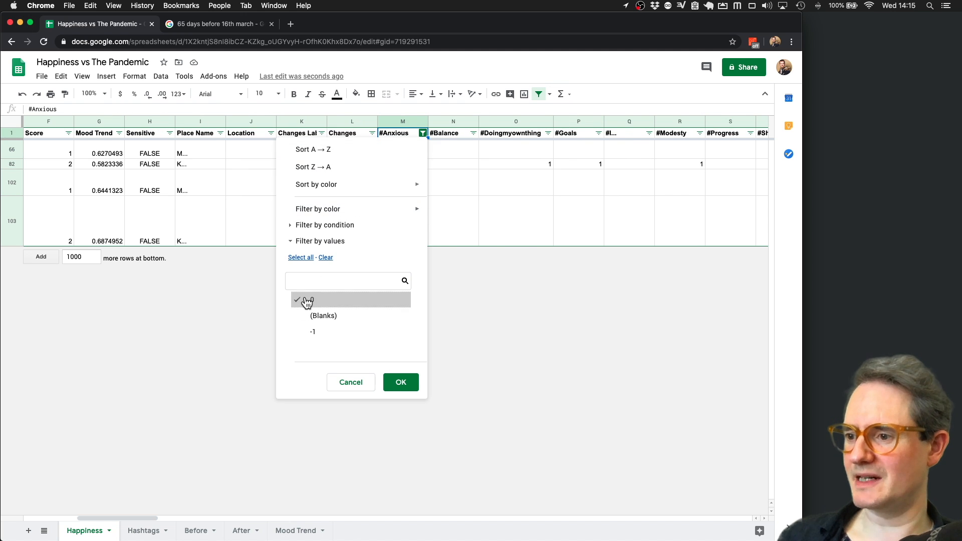
left_click(310, 258)
left_click(401, 382)
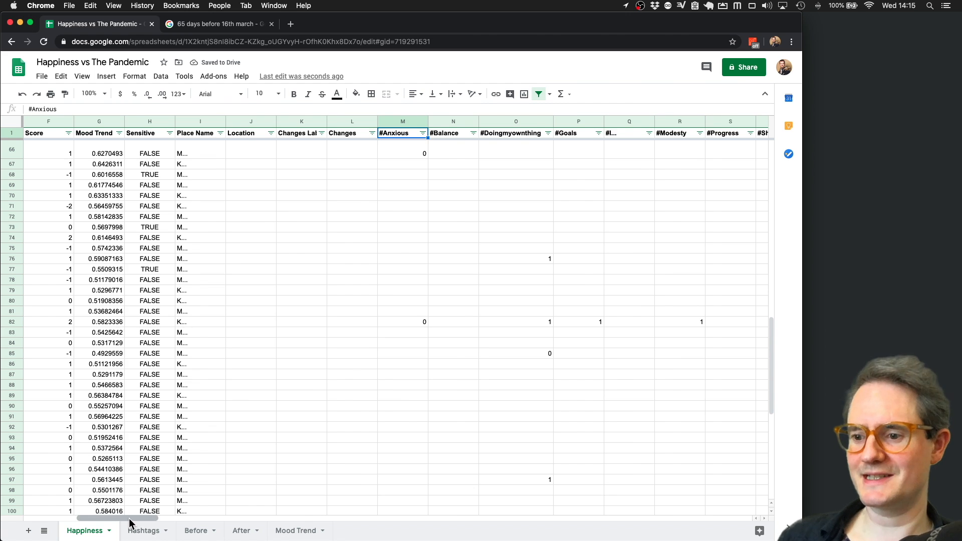
- Examine the Mood Trend chart's course around and after the Coronavirus marker
left_click_drag(129, 518, 75, 518)
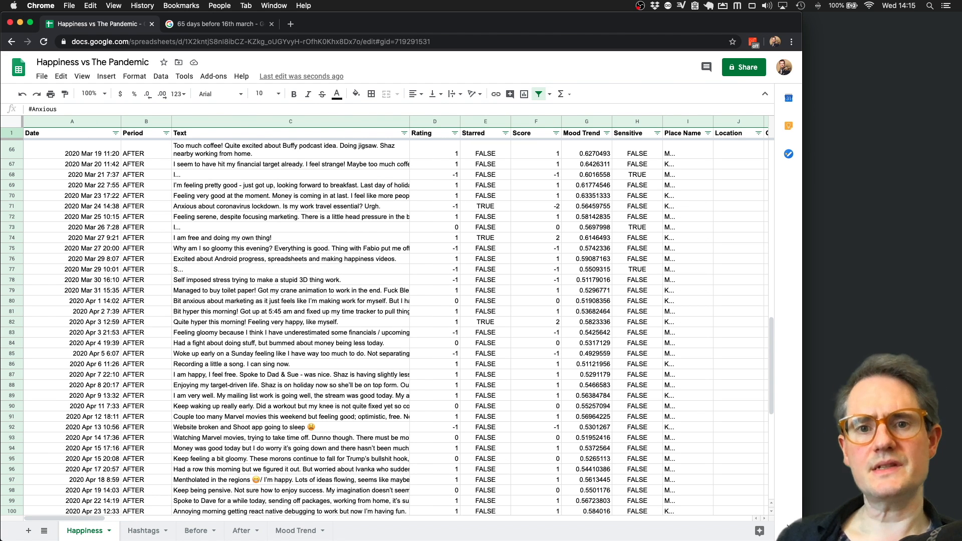
left_click(280, 531)
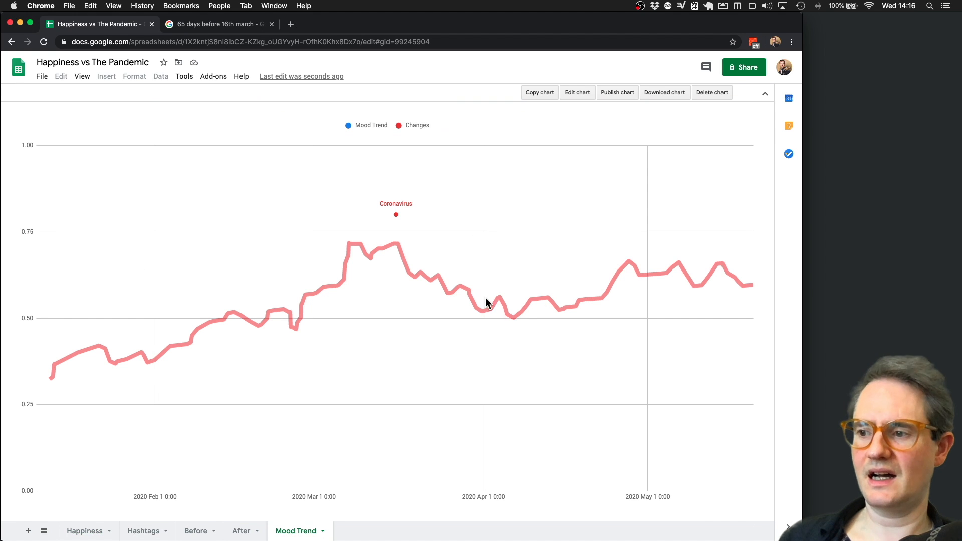
mouse_move(507, 325)
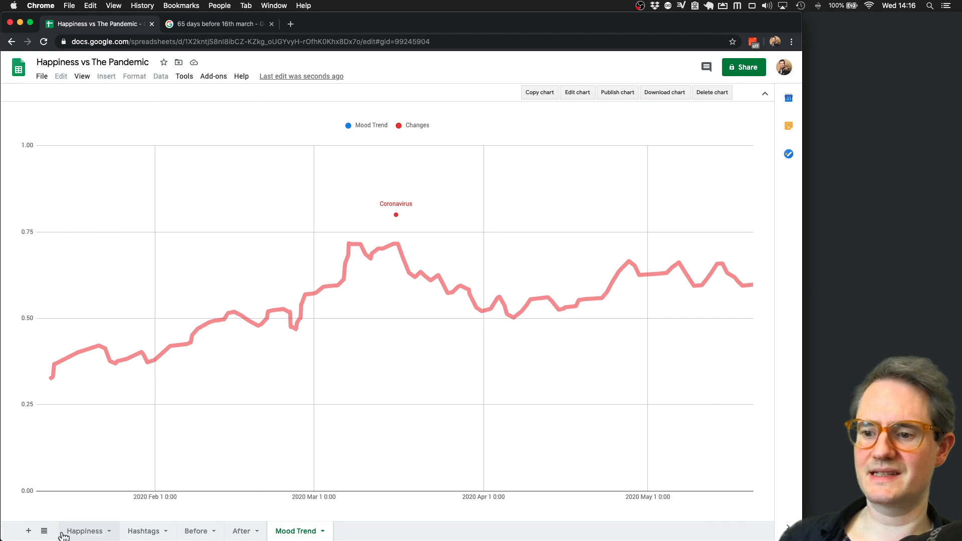
- Filter the Happiness sheet to show only entries with Rating 1 and Period BEFORE
left_click(80, 531)
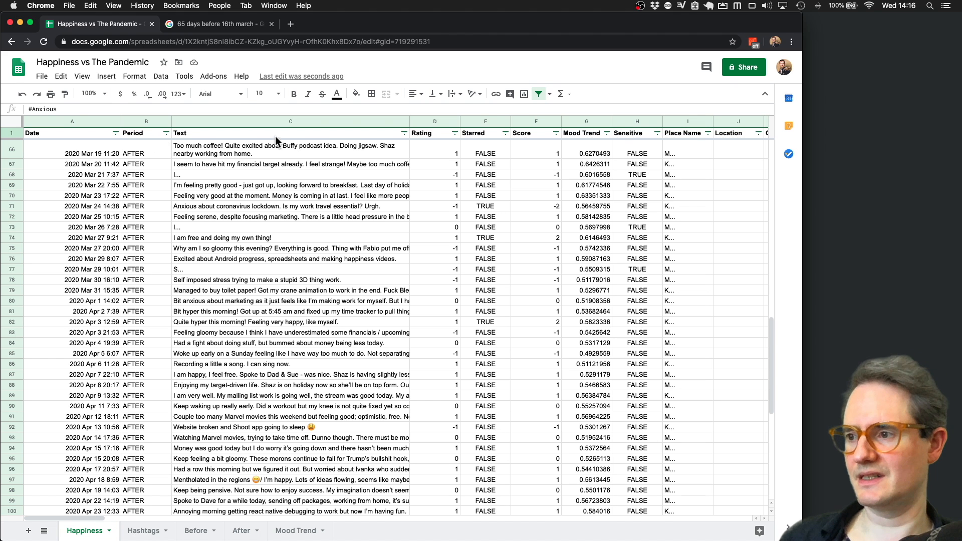
left_click(454, 134)
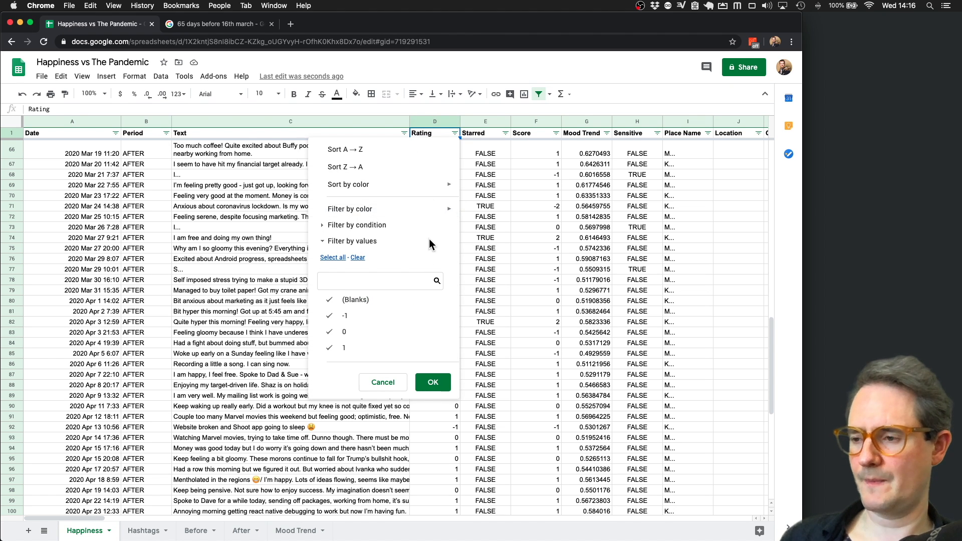
left_click(331, 316)
left_click(330, 332)
left_click(331, 300)
left_click(433, 383)
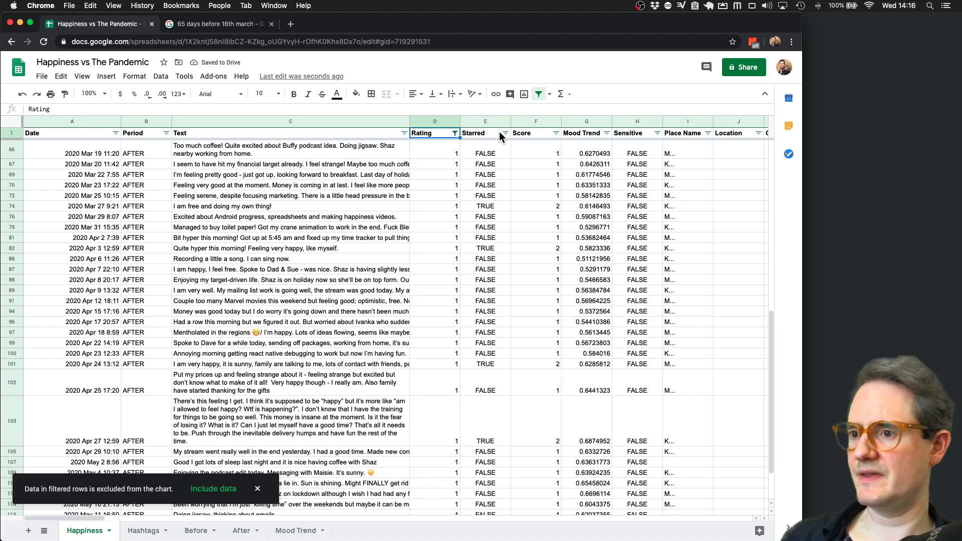
left_click(165, 134)
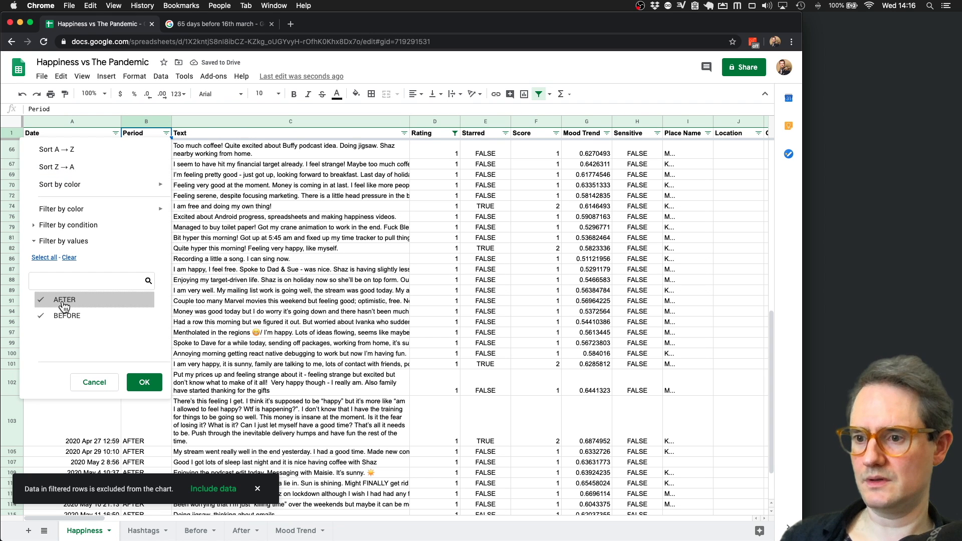
left_click(64, 300)
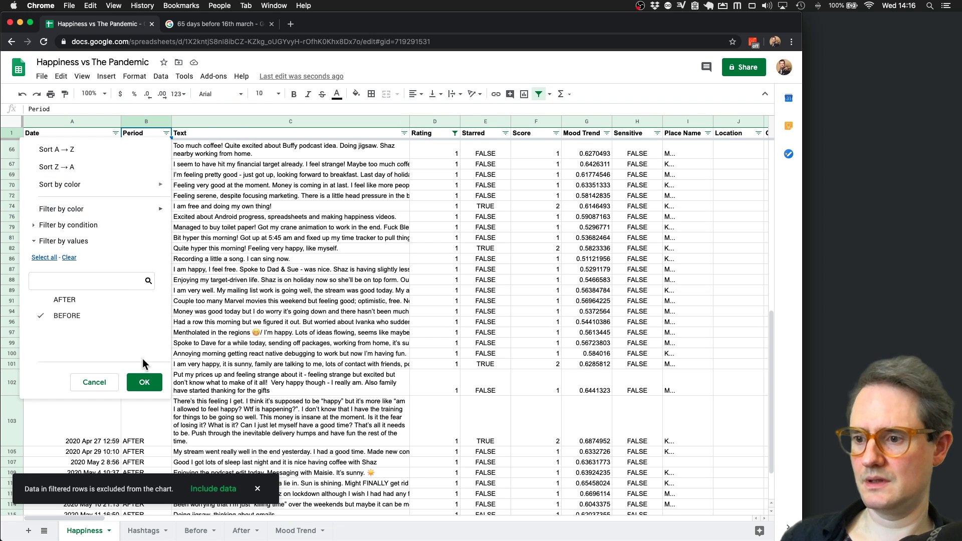
left_click(144, 382)
- Set the Text column's wrapping to Wrap for the filtered BEFORE entries and read through them
left_click(248, 122)
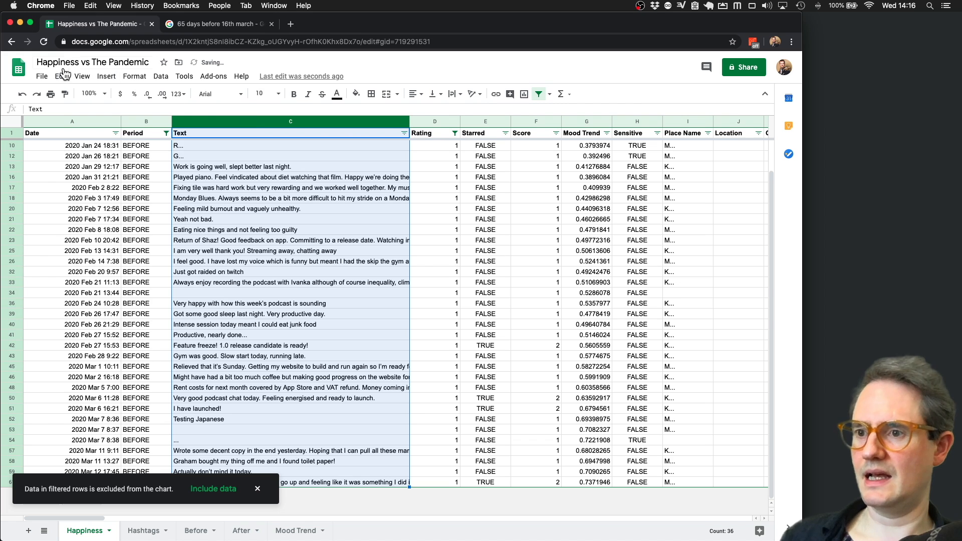
left_click(82, 76)
mouse_move(134, 76)
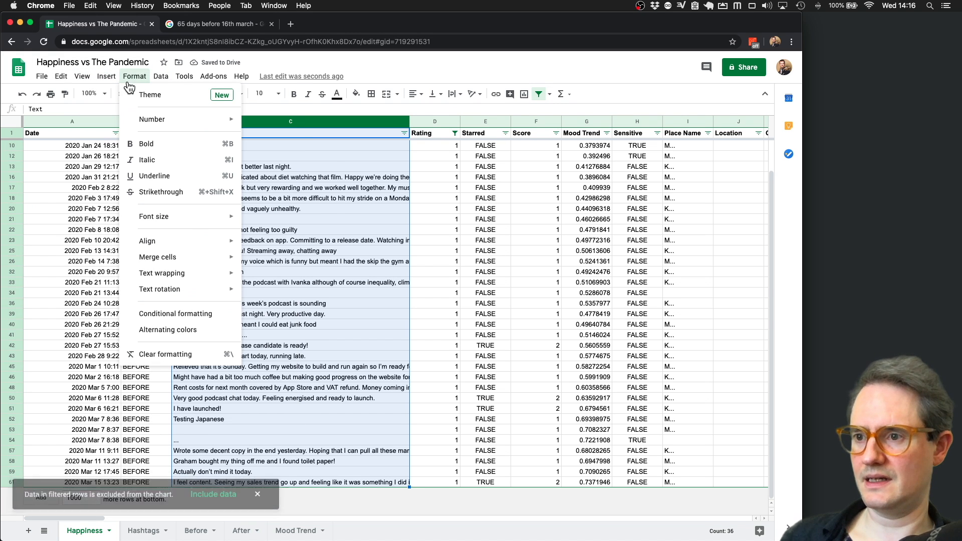
mouse_move(171, 274)
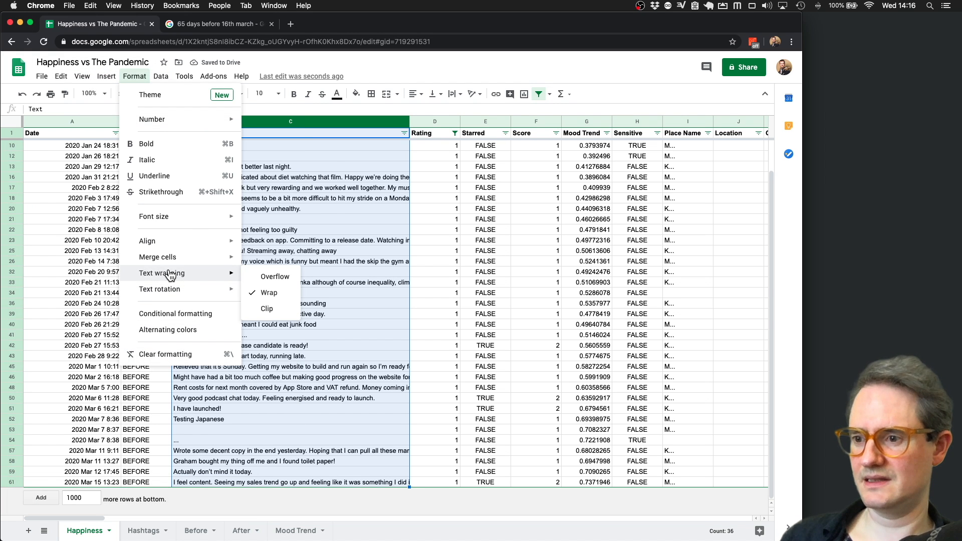
left_click(278, 294)
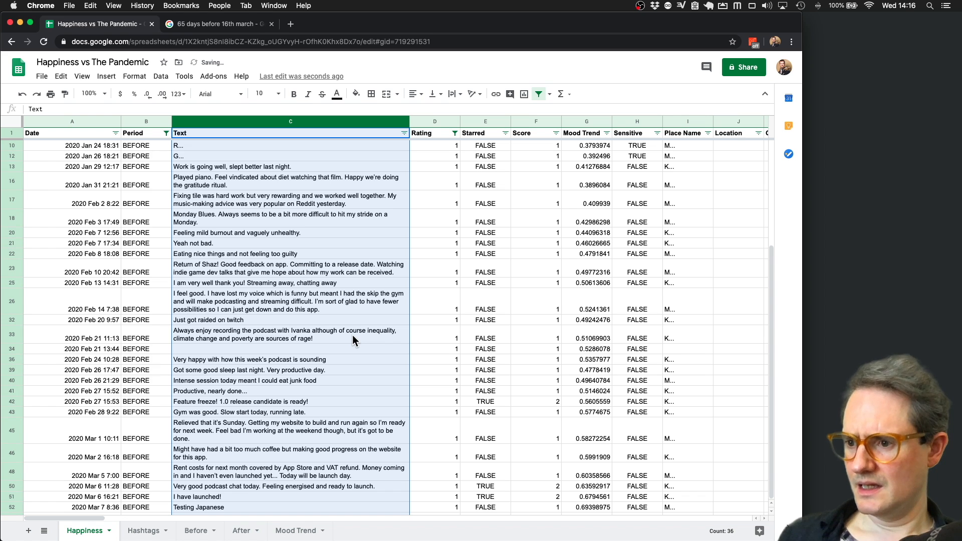
scroll(353, 337, "down", 5)
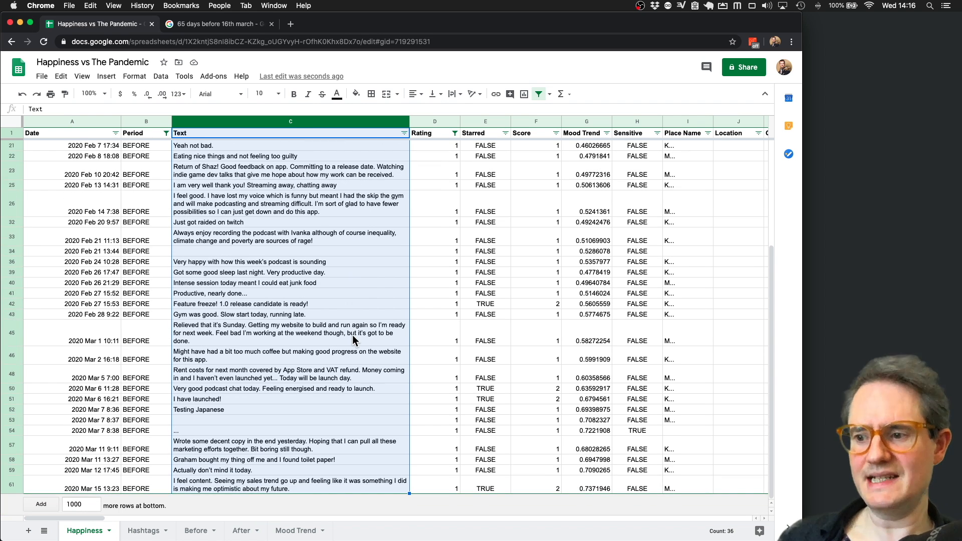
left_click(285, 460)
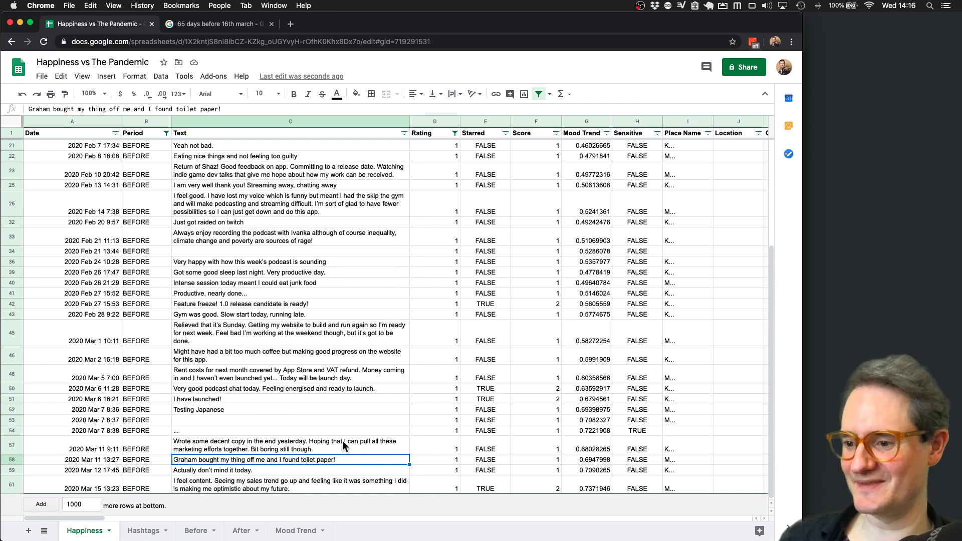
left_click(235, 486)
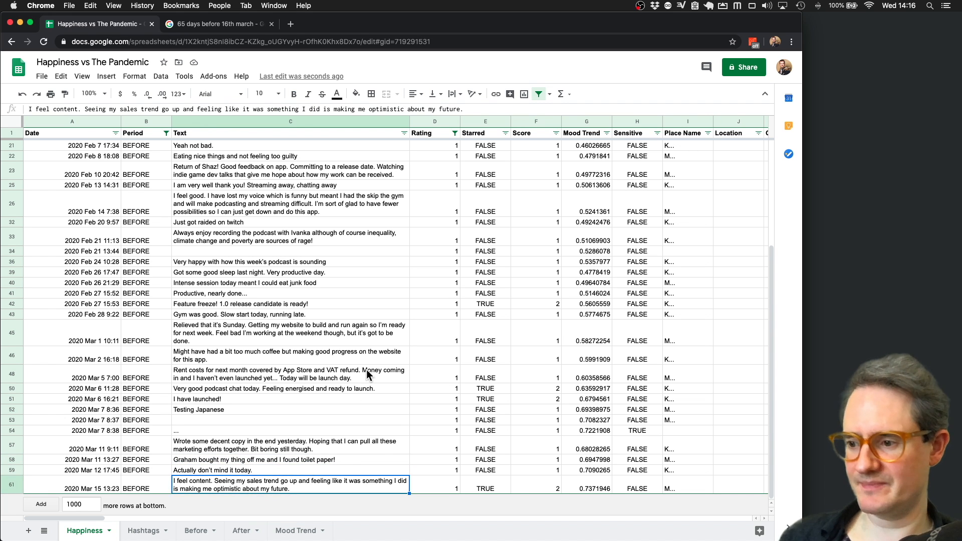
scroll(248, 273, "up", 5)
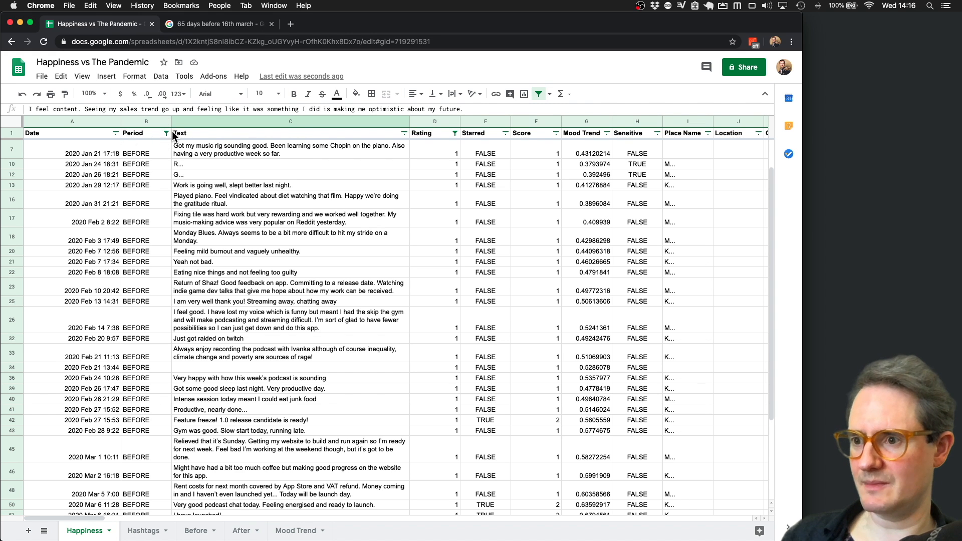
- Switch the Period filter from BEFORE to AFTER, keeping the Rating 1 filter
left_click(166, 133)
left_click(71, 316)
left_click(72, 299)
left_click(145, 385)
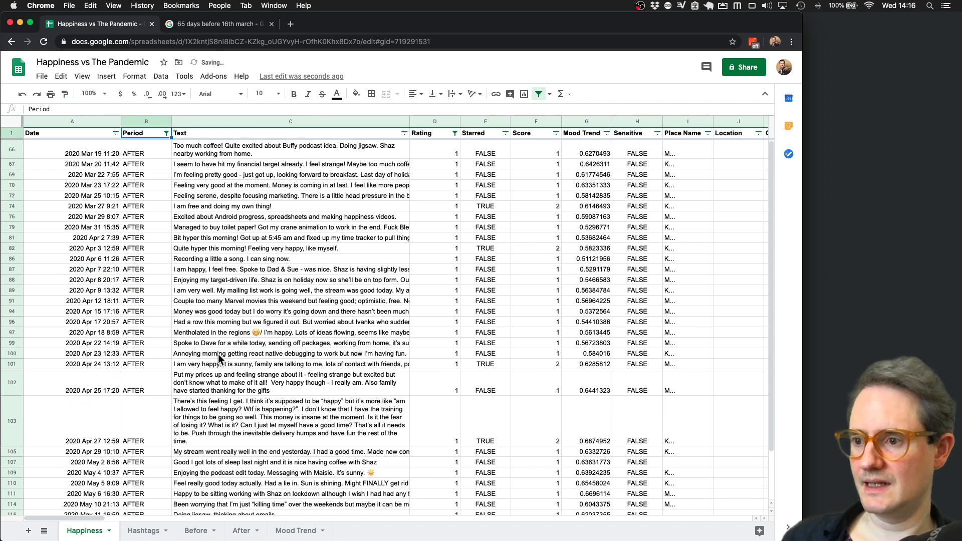
- Set the Text column's wrapping to Wrap for the filtered AFTER entries with Rating 1
left_click(243, 122)
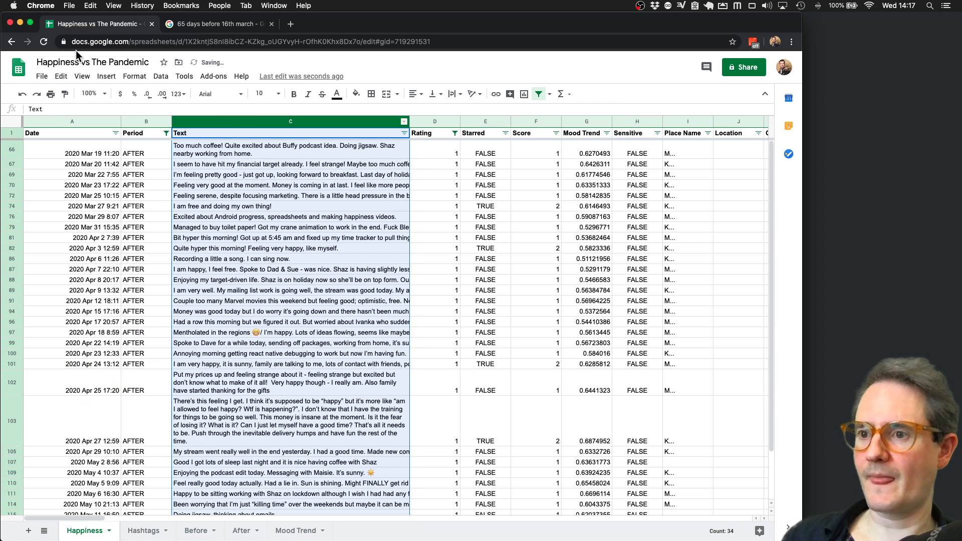
left_click(82, 77)
mouse_move(106, 76)
mouse_move(176, 274)
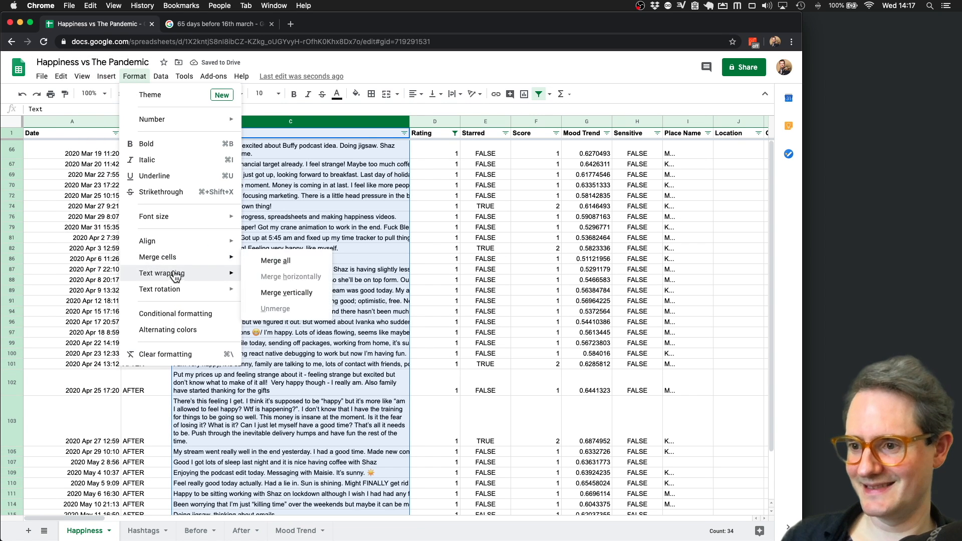
left_click(277, 277)
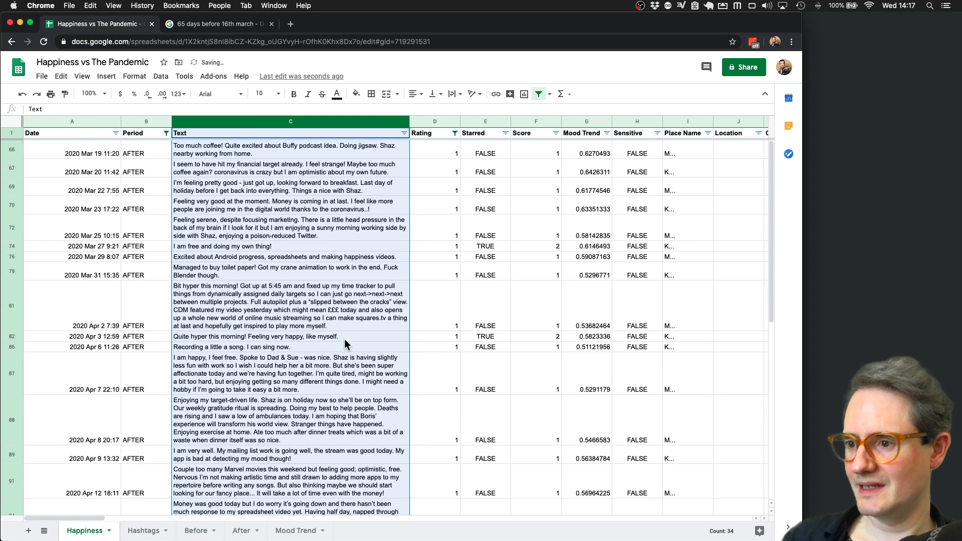
- Read through the happy AFTER entries in the Text column from March to May 2020
scroll(340, 349, "down", 5)
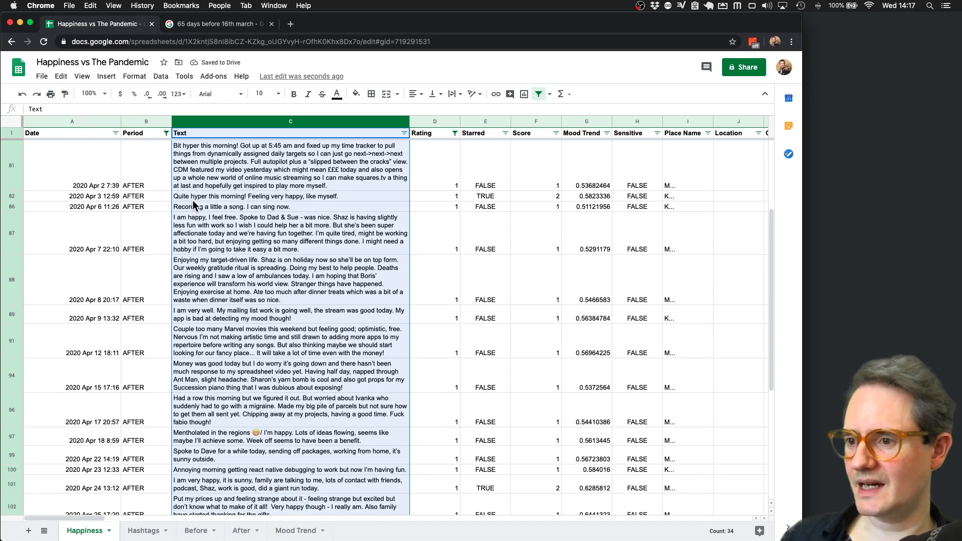
left_click(279, 238)
scroll(305, 247, "down", 2)
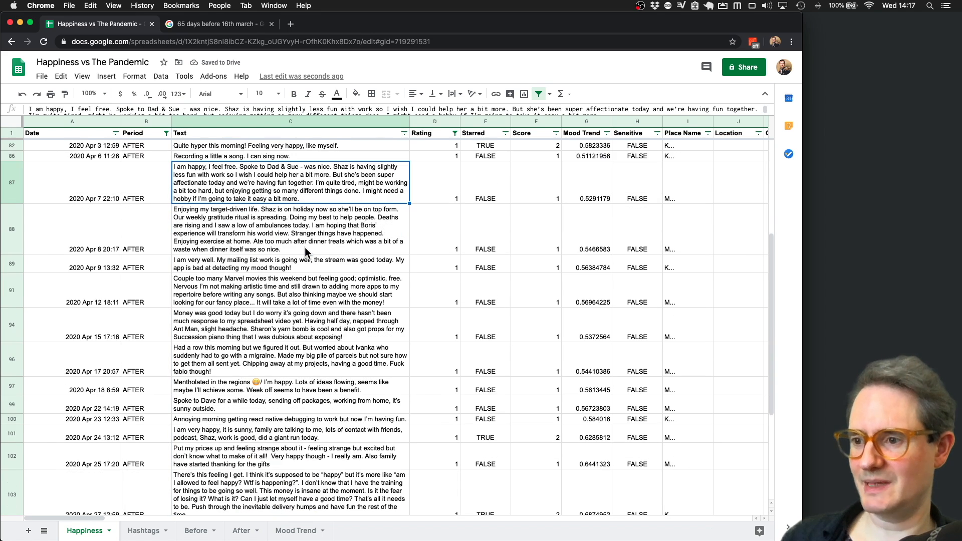
scroll(304, 248, "down", 2)
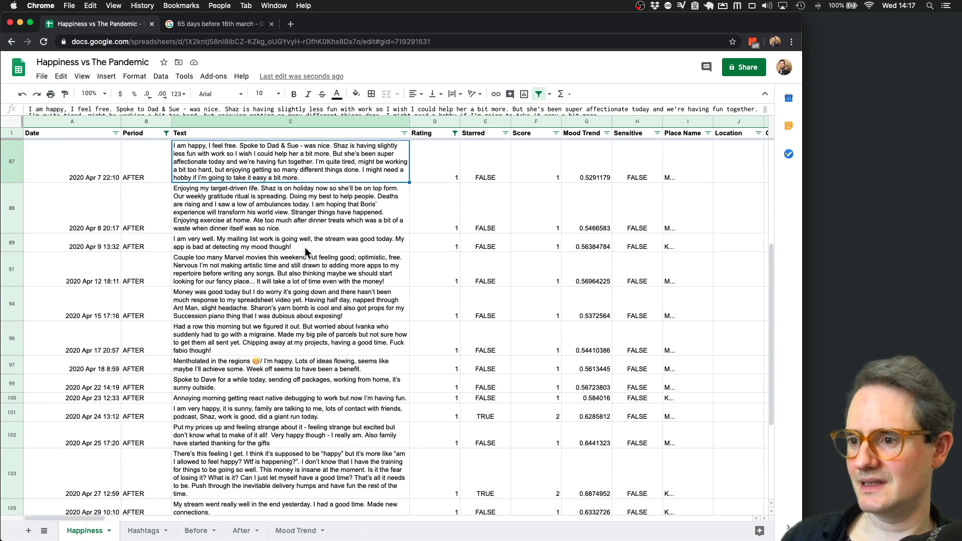
scroll(304, 247, "down", 4)
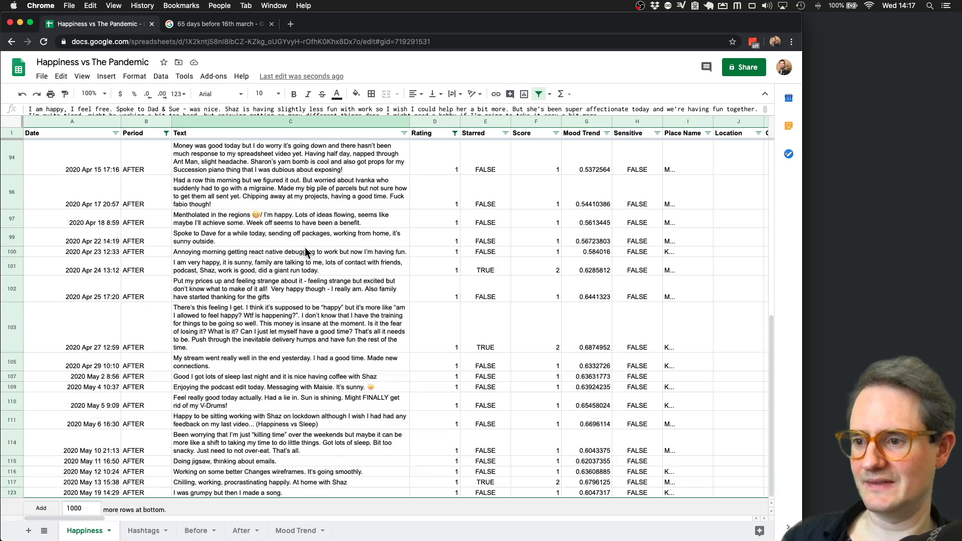
scroll(306, 297, "up", 3)
scroll(305, 297, "up", 5)
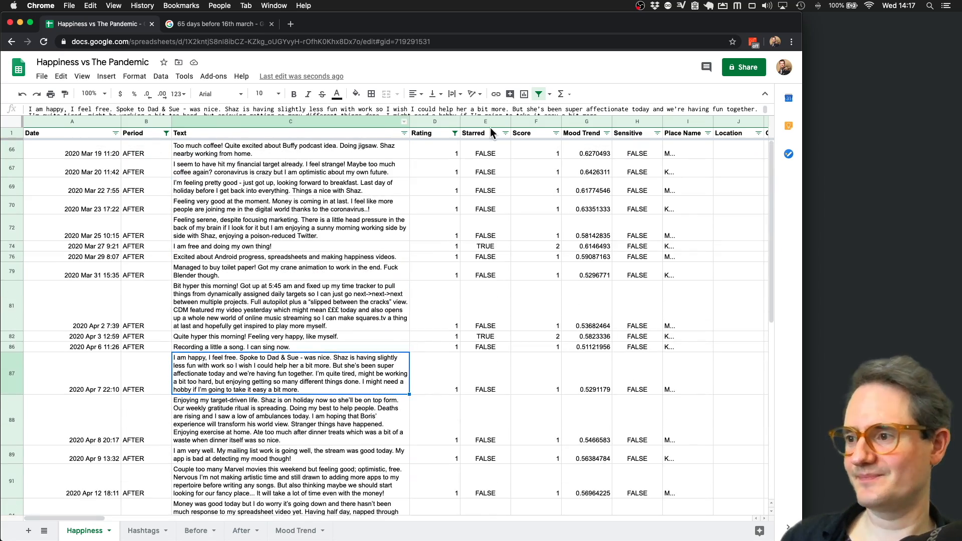
- Change the filters on the Happiness sheet to show only entries with Rating -1 and Period BEFORE
left_click(454, 133)
left_click(341, 332)
left_click(341, 300)
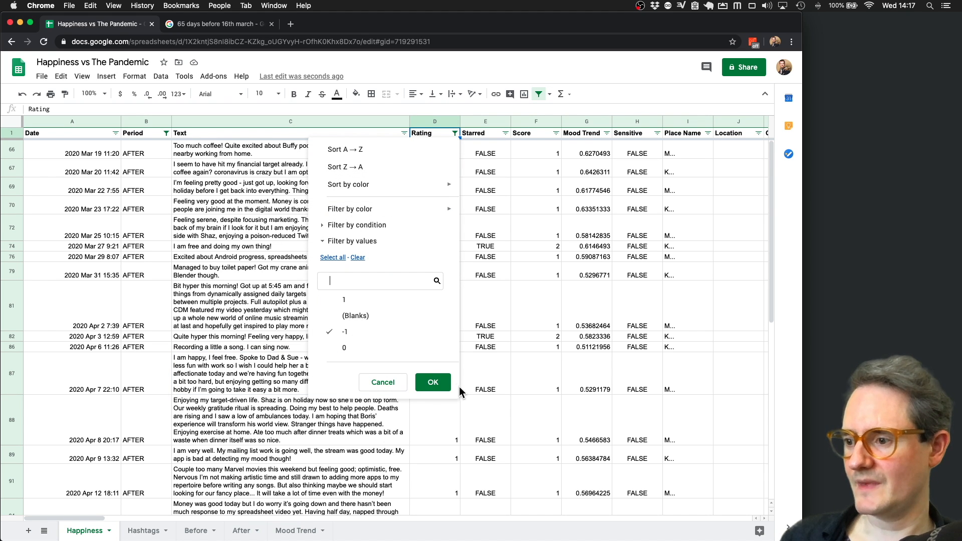
left_click(433, 383)
left_click(165, 133)
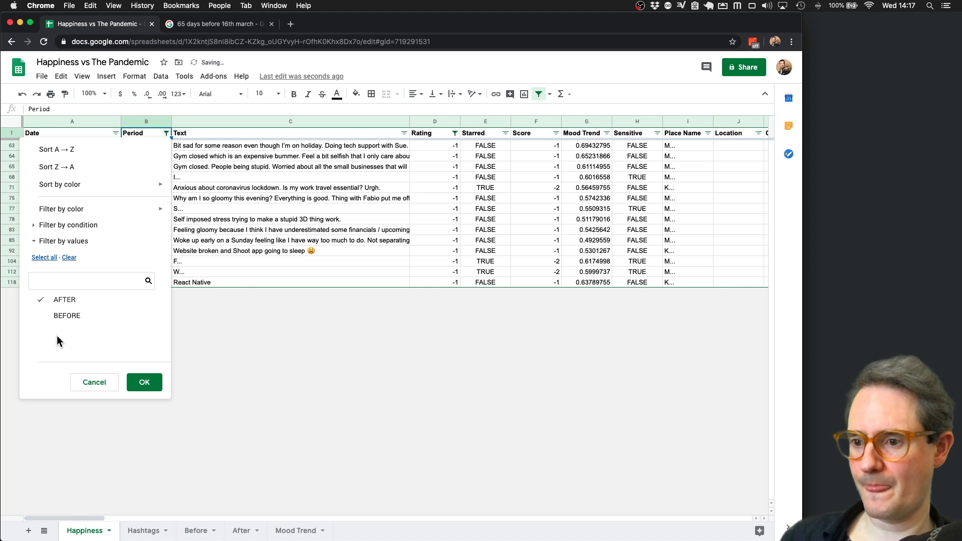
left_click(68, 316)
left_click(64, 301)
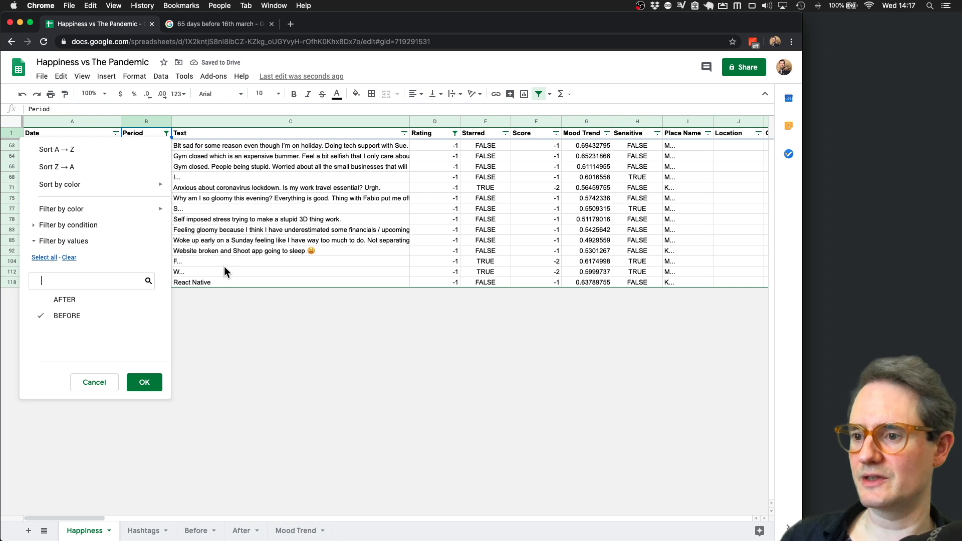
left_click(141, 384)
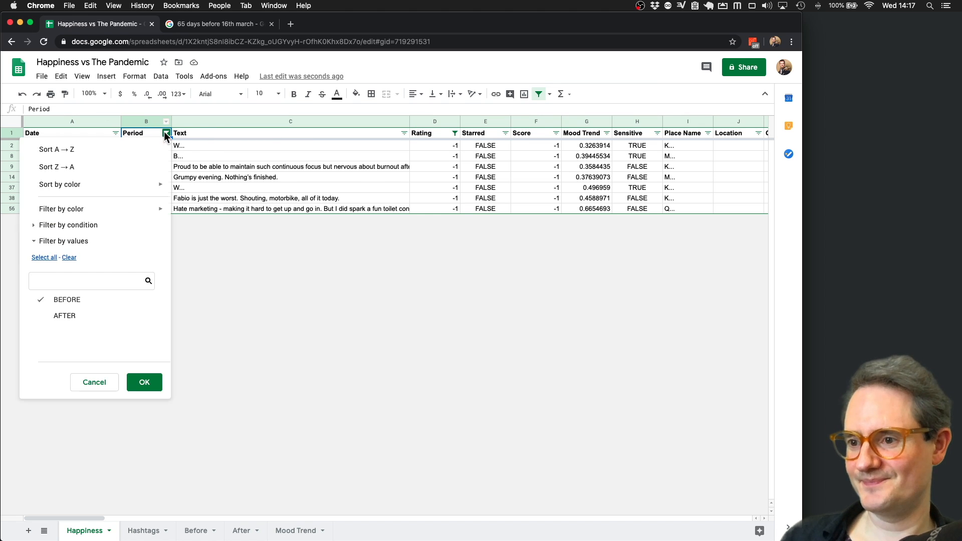
- Switch the Period filter to AFTER for the Rating -1 entries and wrap the Text column to read them
left_click(35, 302)
left_click(52, 316)
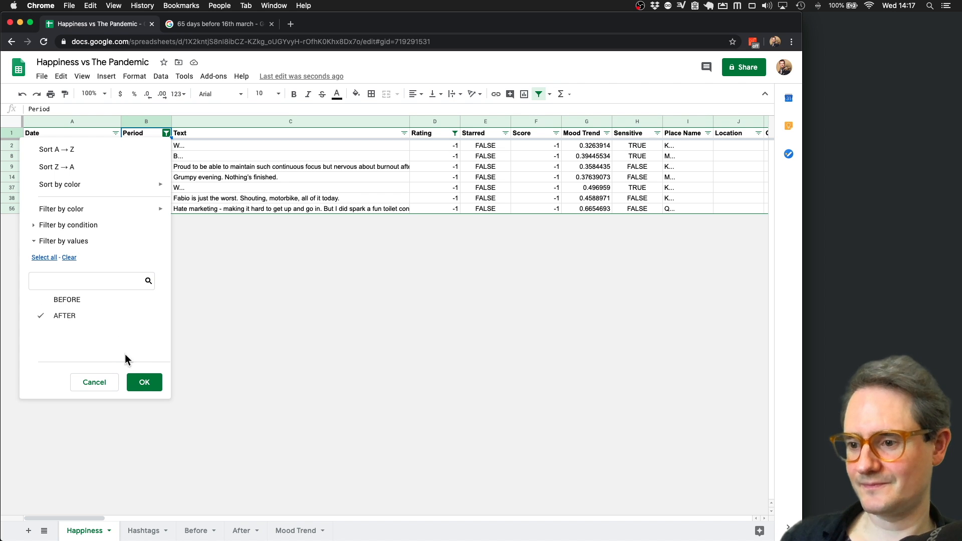
left_click(144, 384)
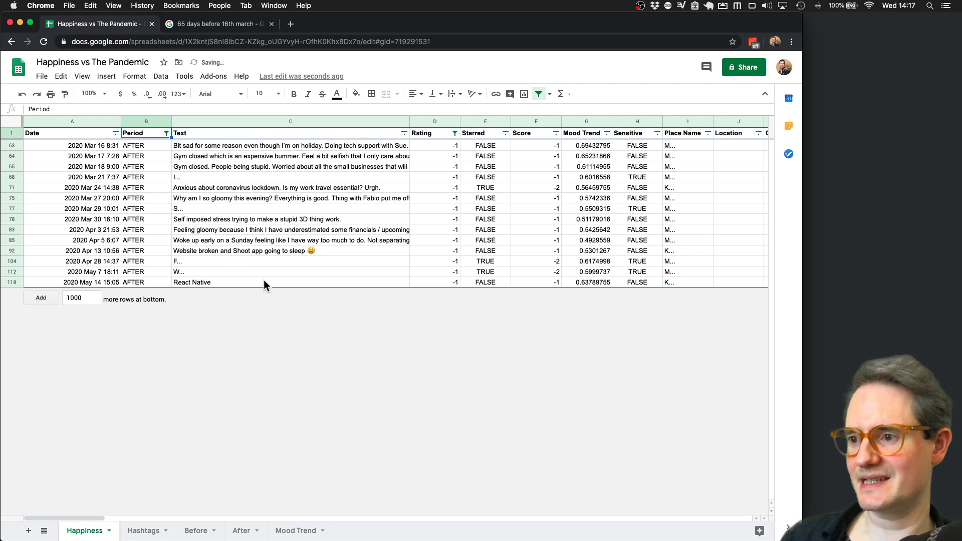
left_click(230, 122)
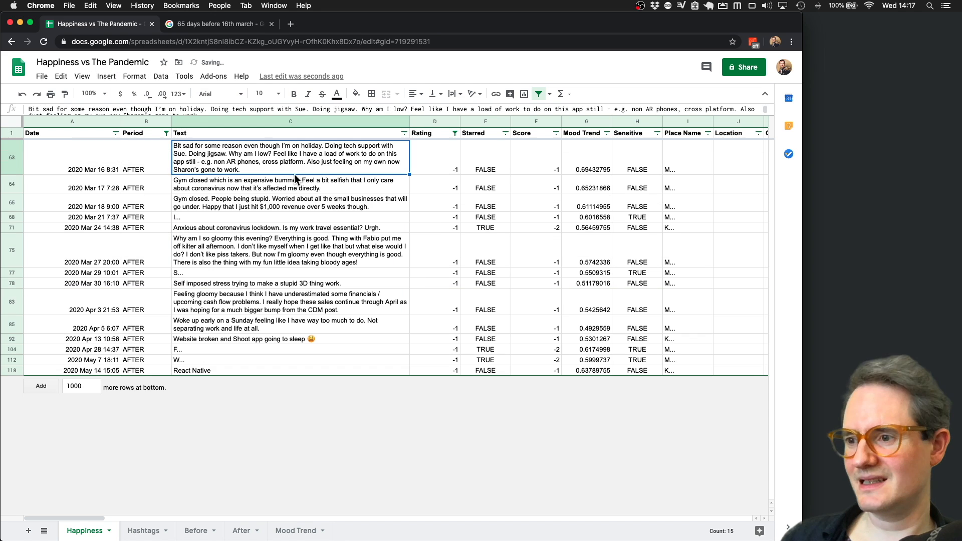
left_click(286, 183)
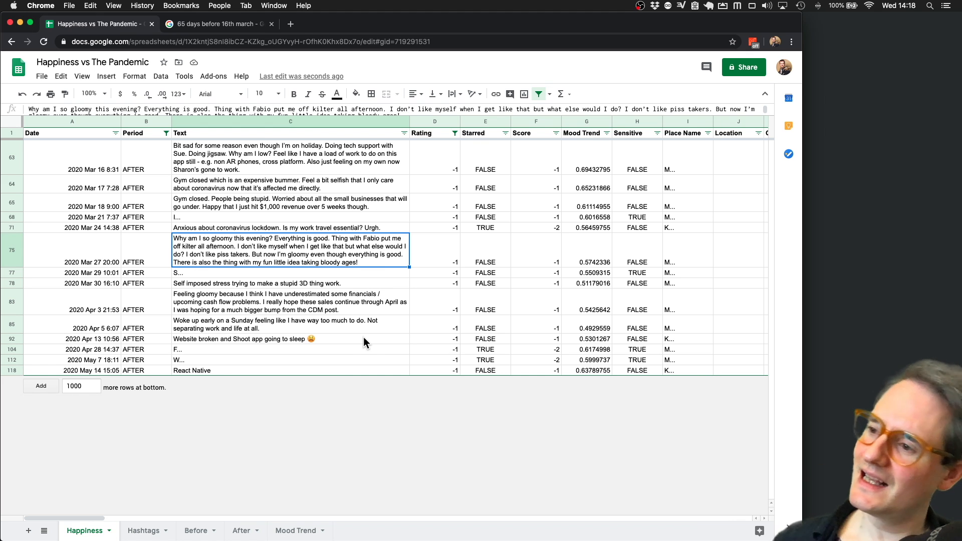
- Review the Happiness diary, the Hashtags counts, the Before and After radar charts and the Mood Trend chart
left_click(241, 531)
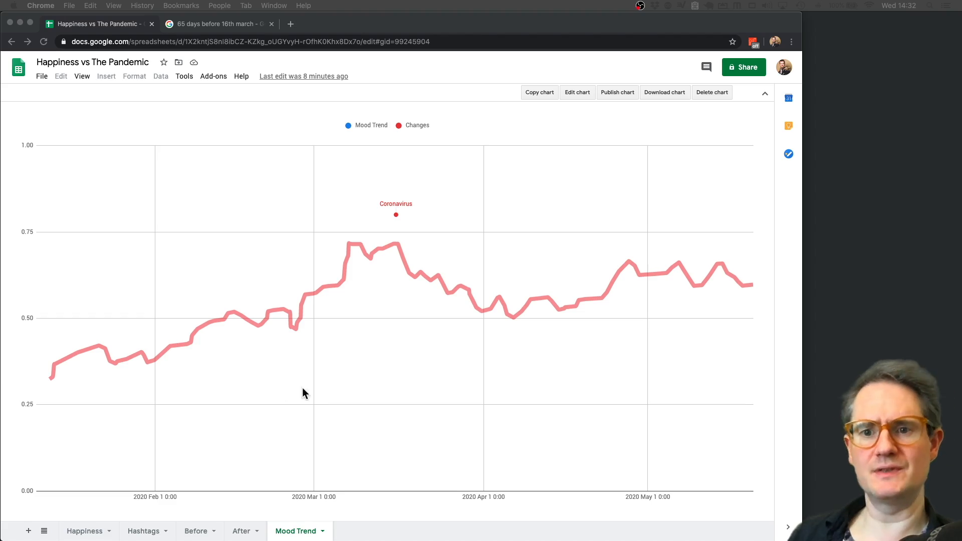
double_click(84, 530)
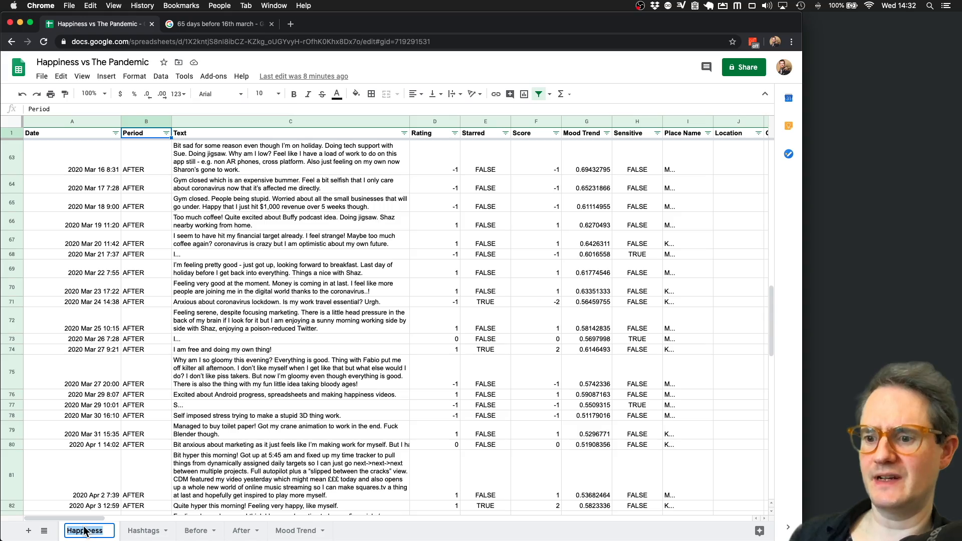
scroll(237, 233, "down", 5)
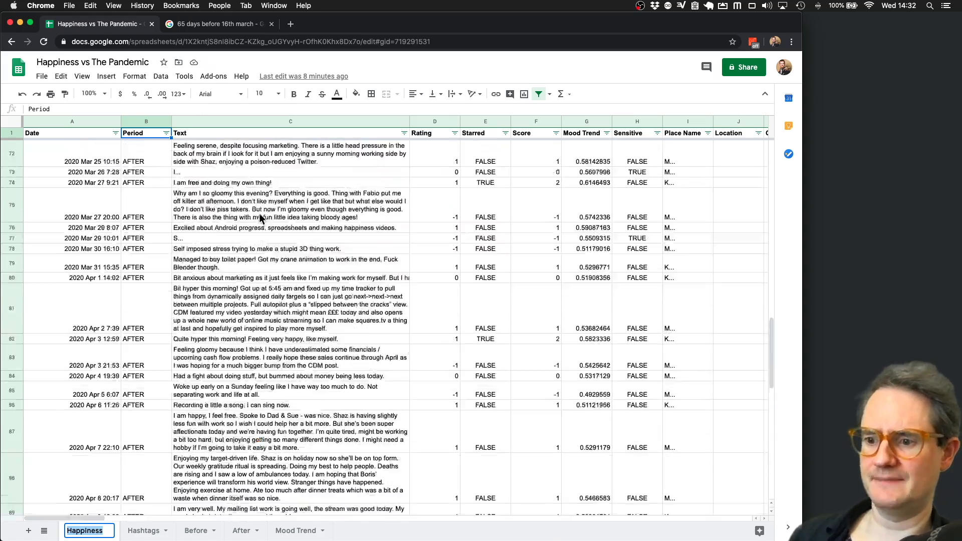
scroll(260, 212, "up", 20)
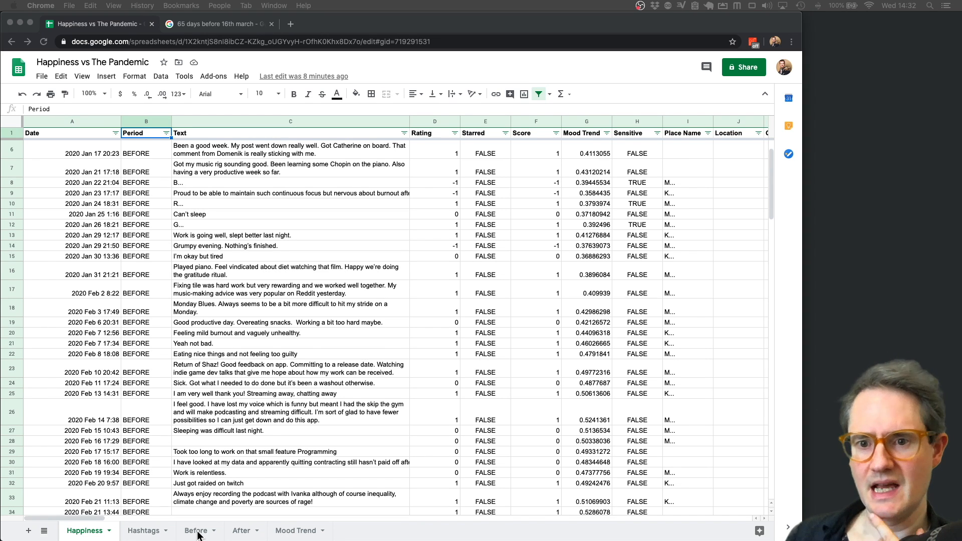
left_click(144, 531)
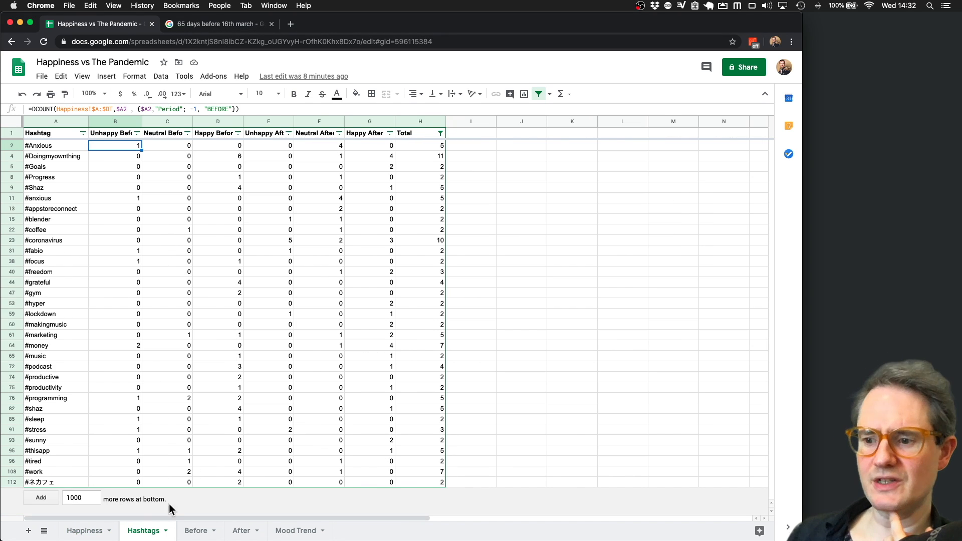
left_click(196, 531)
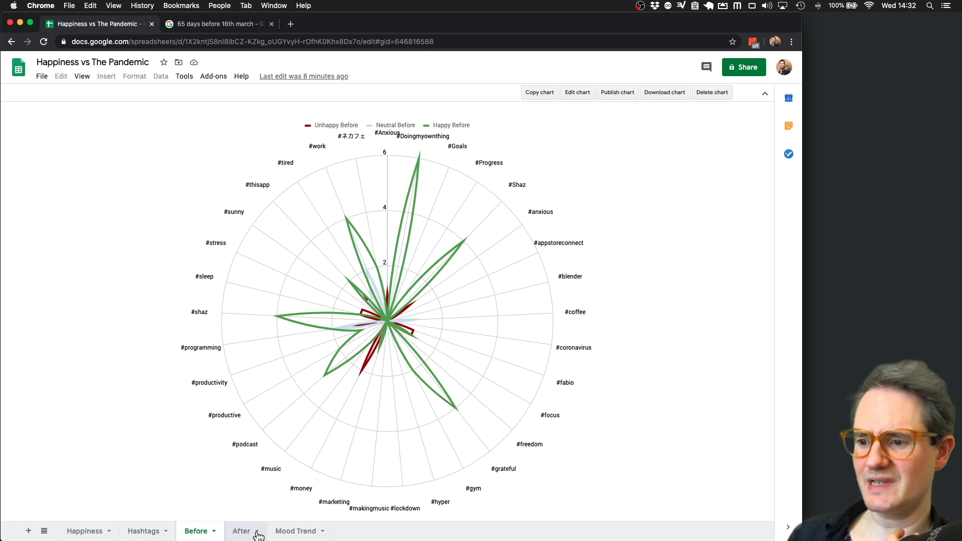
left_click(257, 534)
left_click(289, 533)
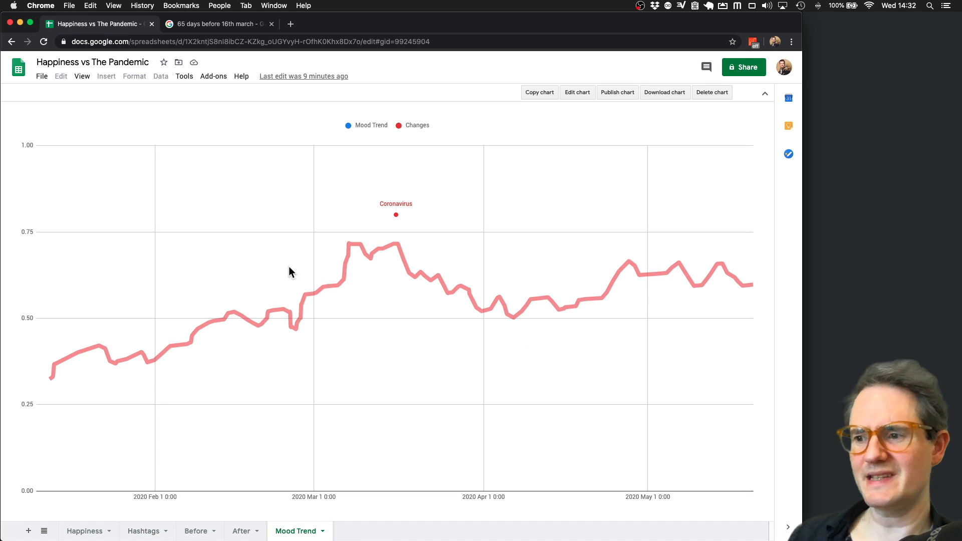